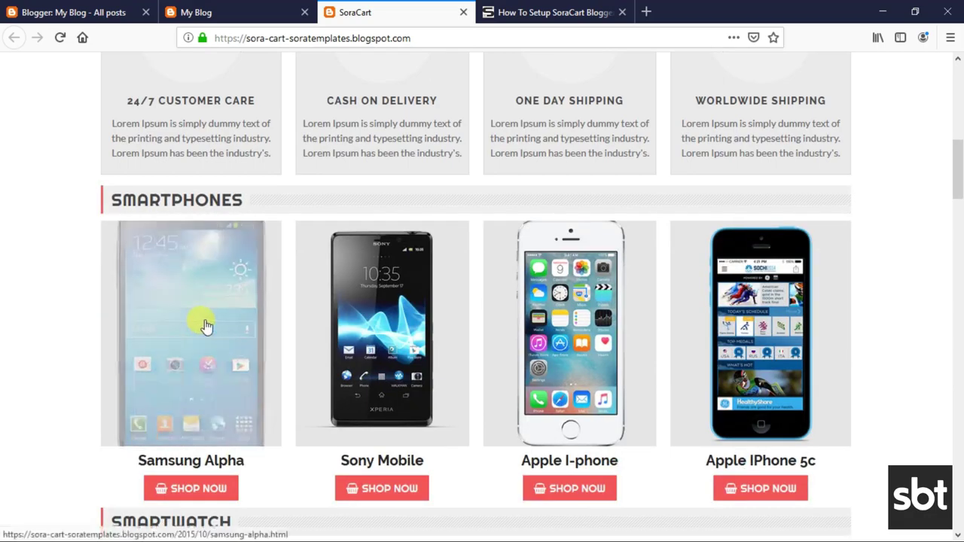
Add the Sweater Girl product to the cart from the demo store.
scroll(194, 422, down, 10)
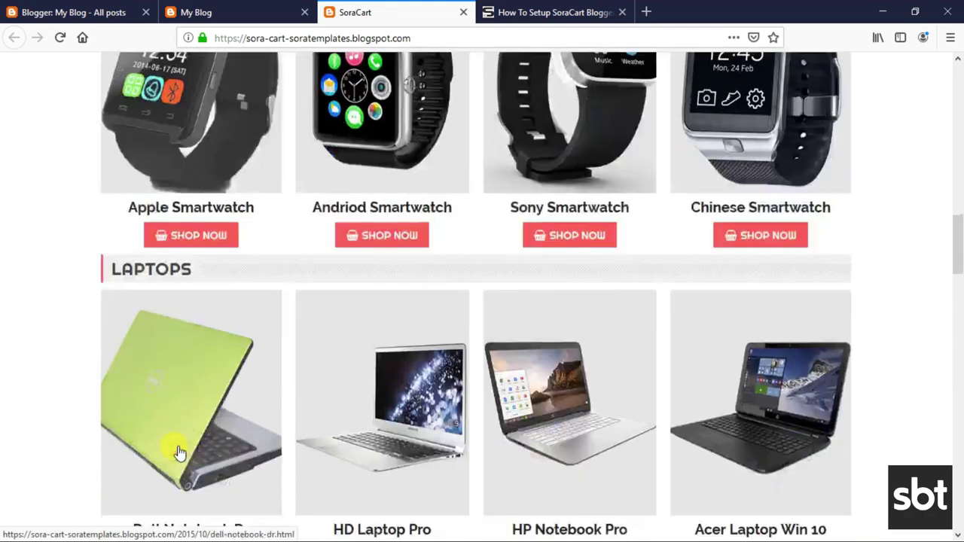
scroll(179, 447, down, 8)
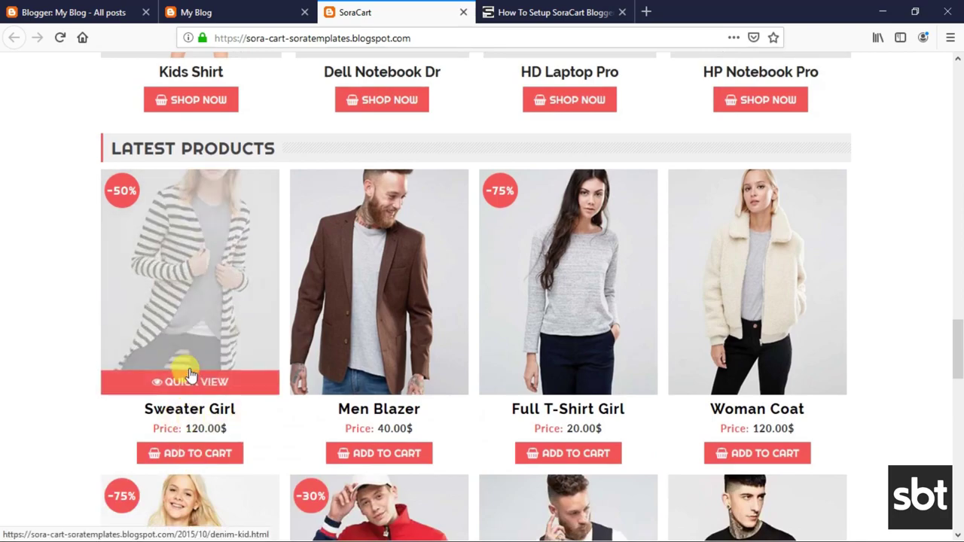
click(192, 387)
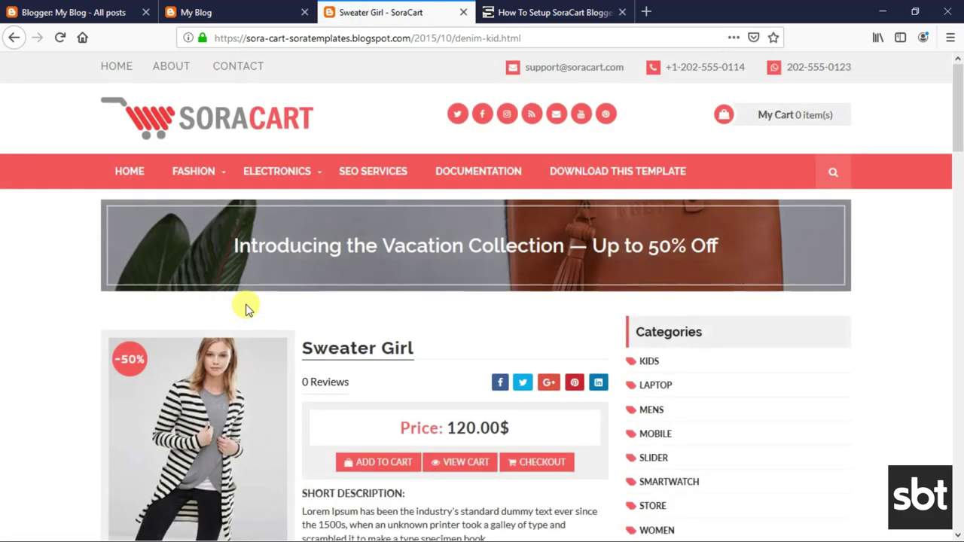
scroll(248, 307, down, 1)
scroll(245, 307, down, 3)
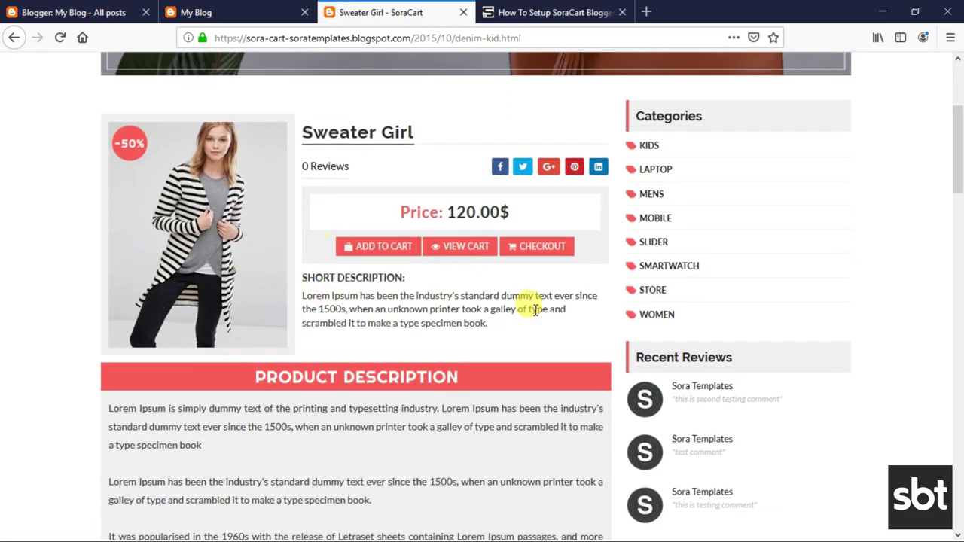
click(402, 248)
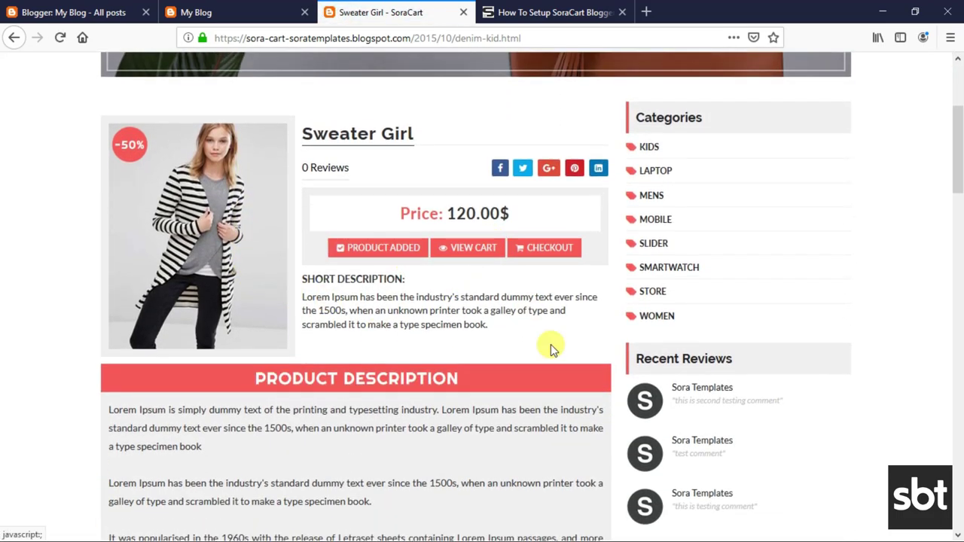
Check the cart holds one Sweater Girl at 120.00$, then go to the SoraCart setup tutorial.
scroll(549, 344, up, 3)
click(811, 125)
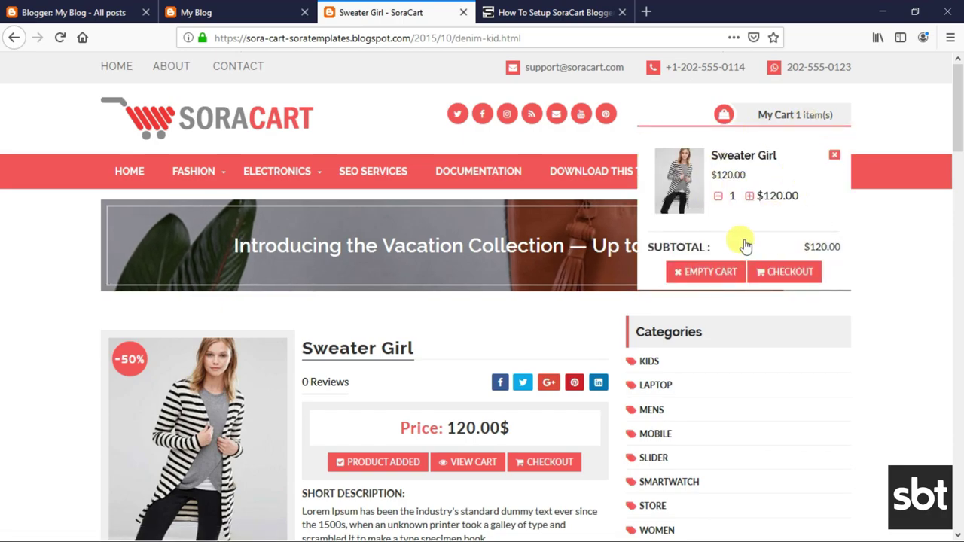
click(551, 9)
drag(99, 283, 576, 285)
Read the tutorial's Top Navigation instructions for editing the top menu.
click(343, 283)
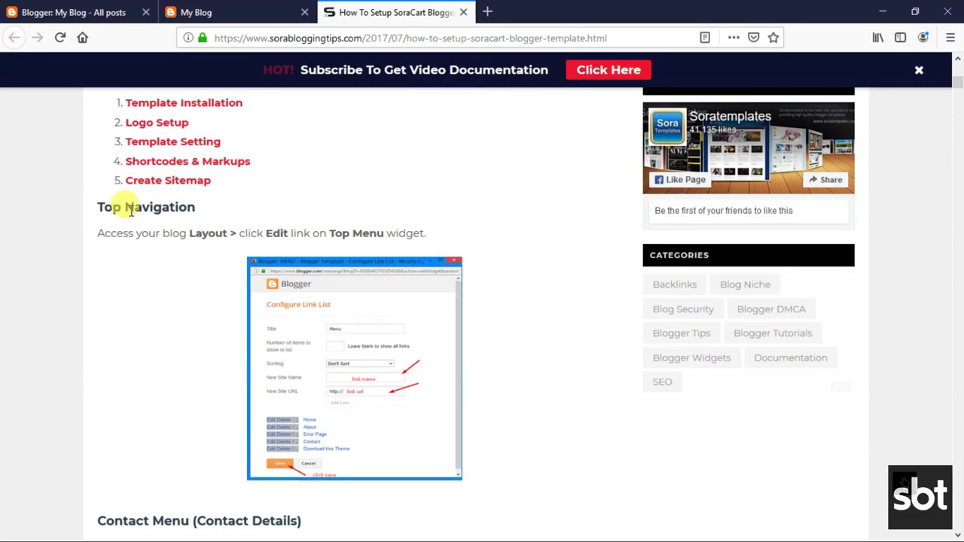
drag(98, 202, 175, 210)
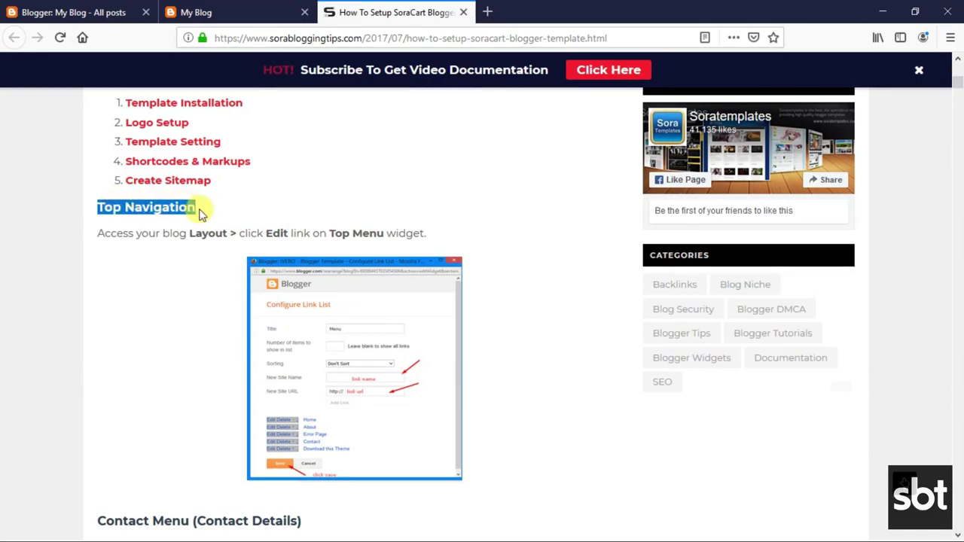
click(103, 228)
drag(99, 234, 434, 238)
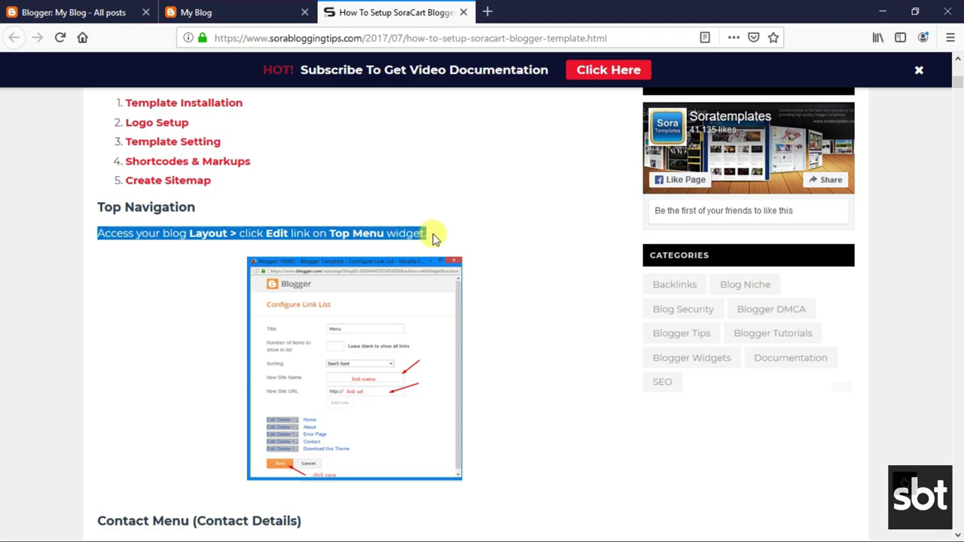
click(348, 230)
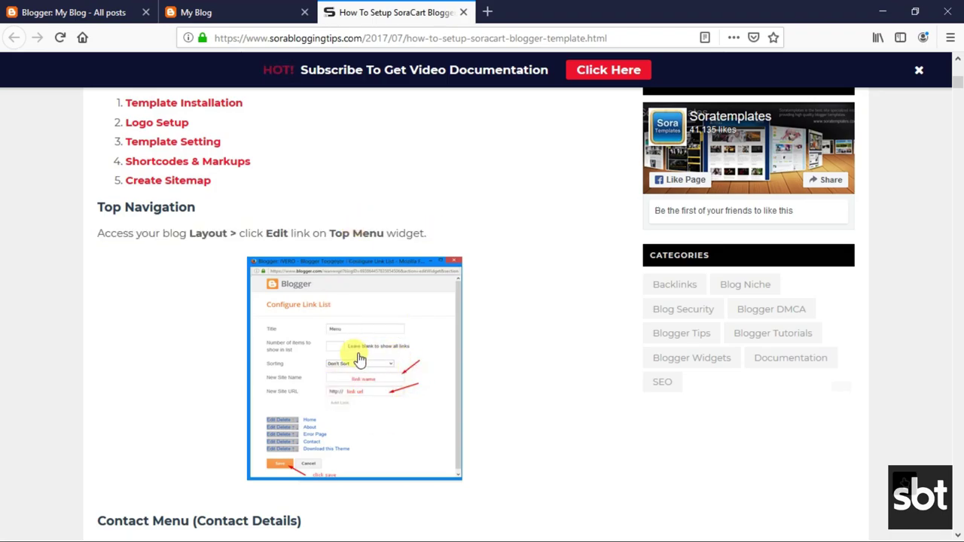
Open the Main Menu link editor in the Layout page's TOP-MENU section.
click(90, 7)
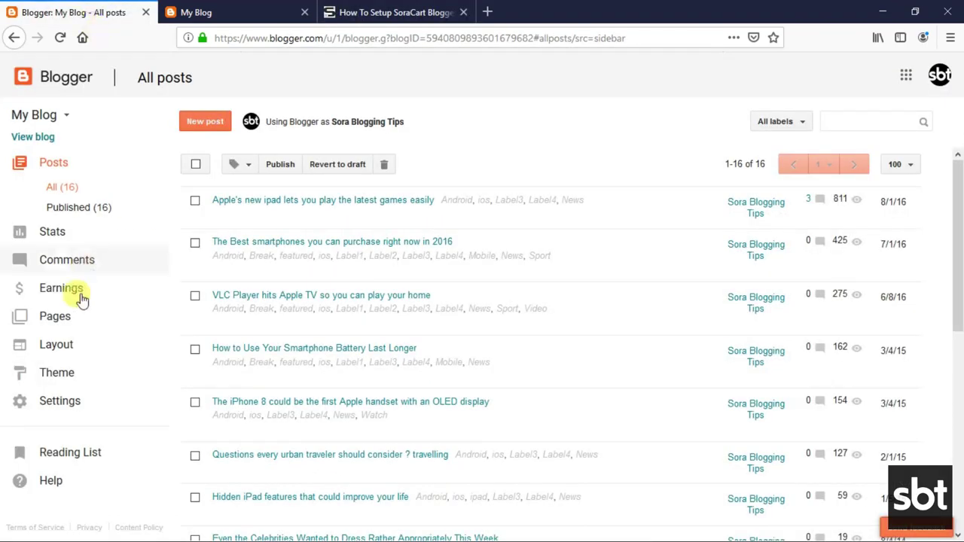
click(55, 348)
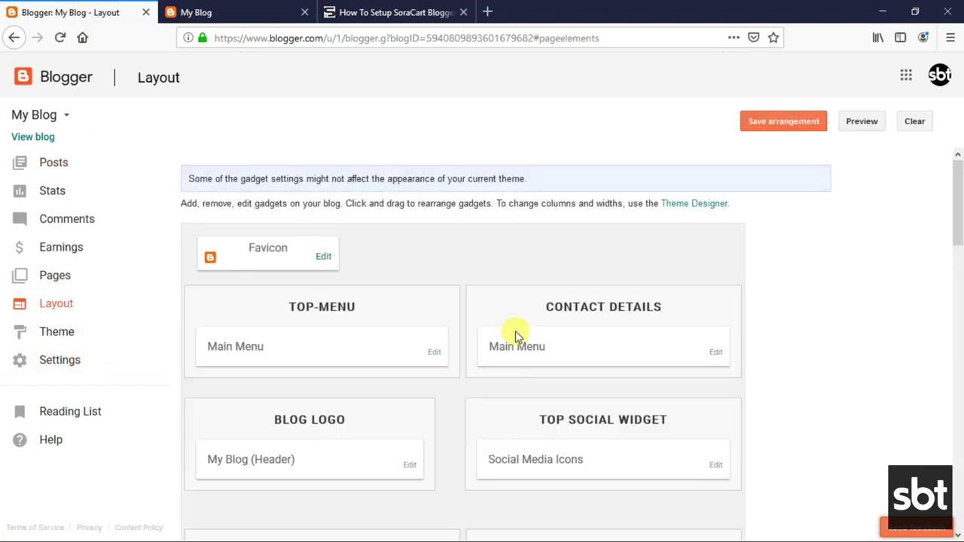
scroll(493, 340, down, 1)
scroll(493, 340, down, 1)
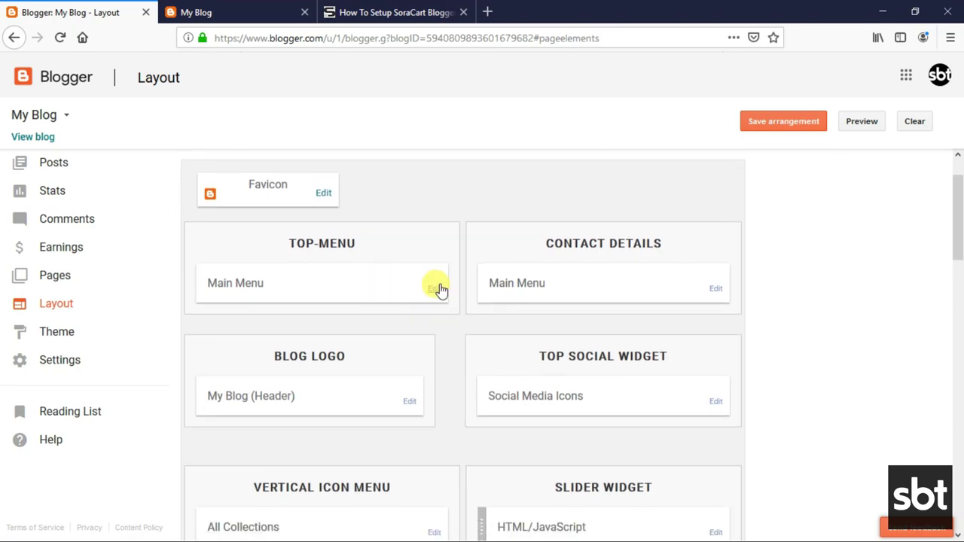
click(435, 292)
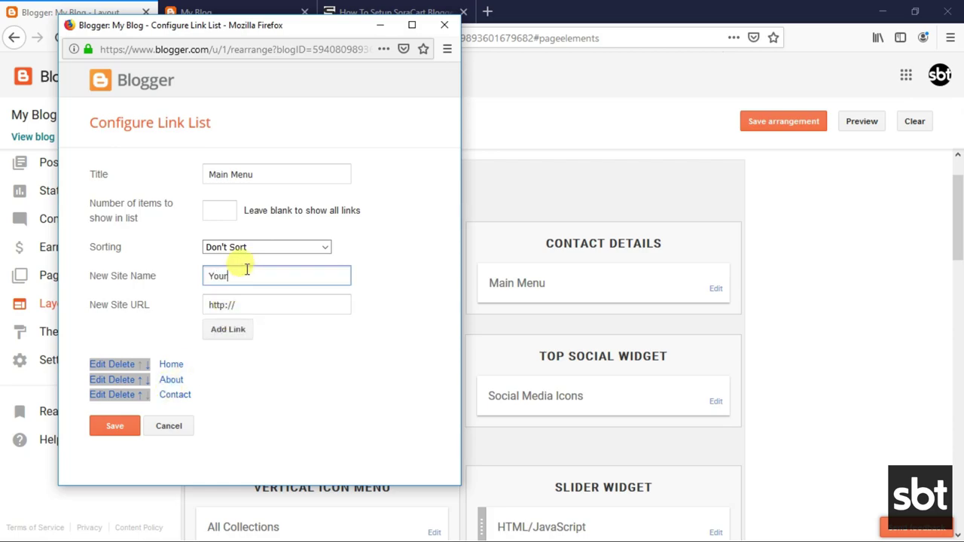
click(260, 305)
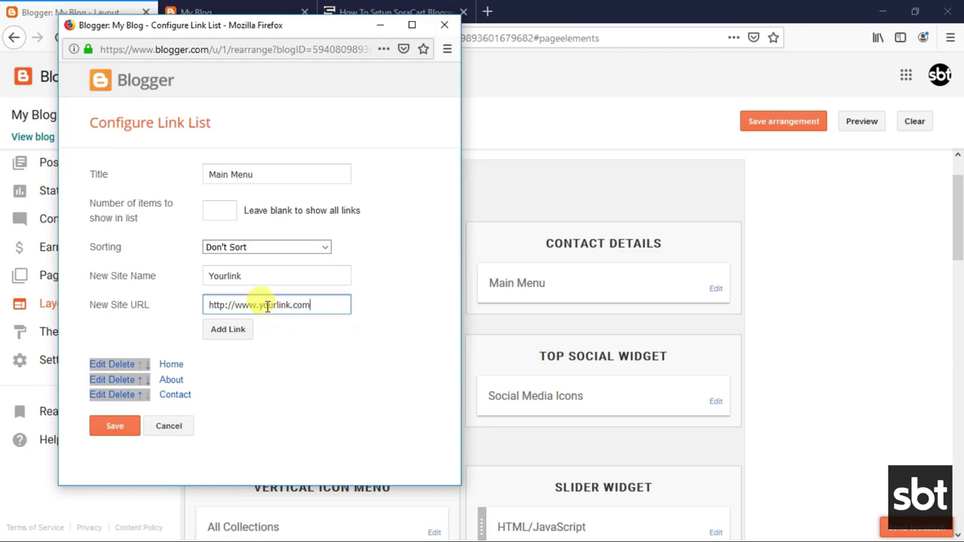
click(236, 330)
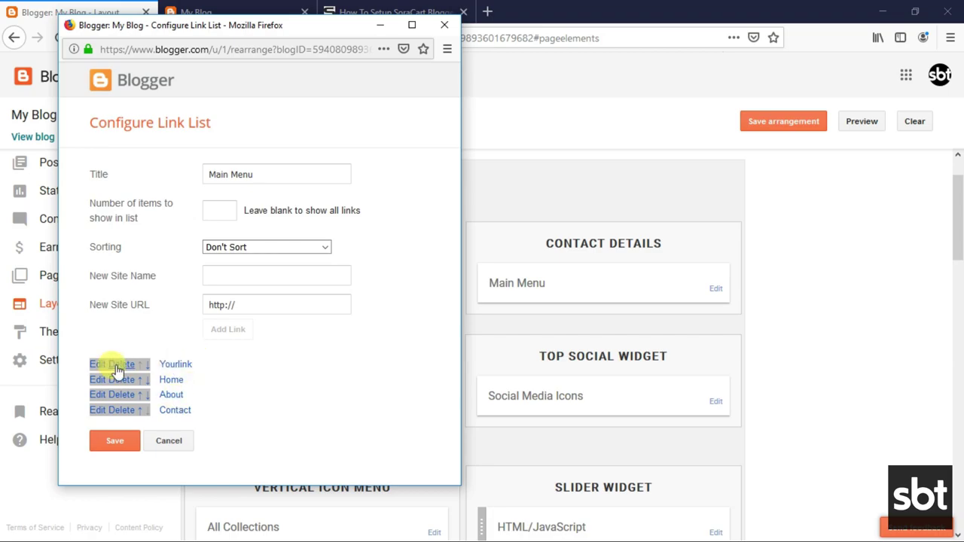
click(146, 364)
click(147, 381)
click(148, 397)
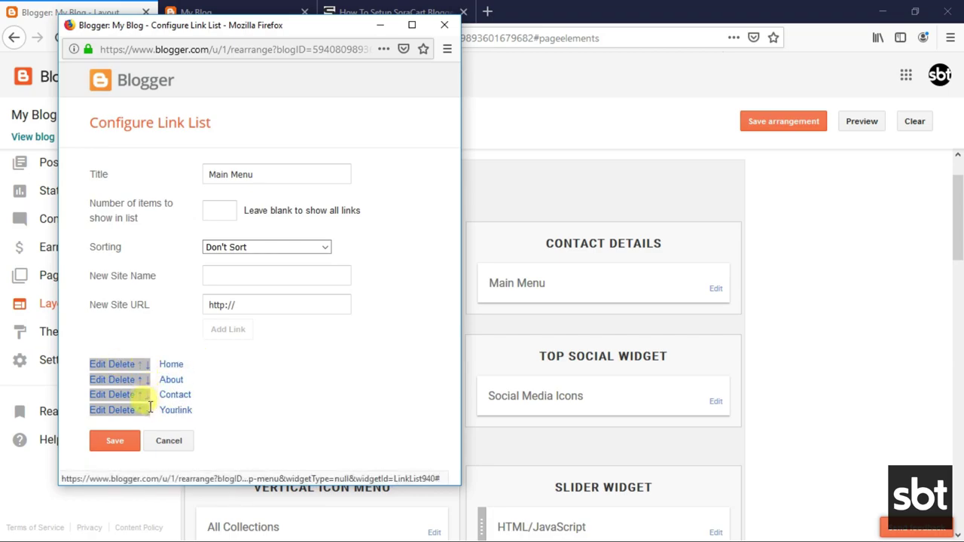
click(121, 440)
click(222, 11)
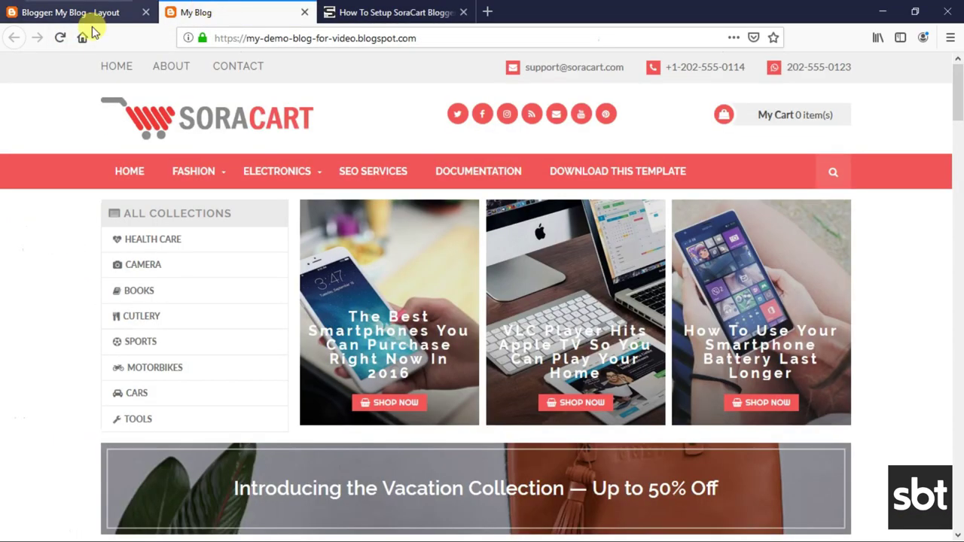
Reload the blog so the new Yourlink menu entry appears.
click(61, 37)
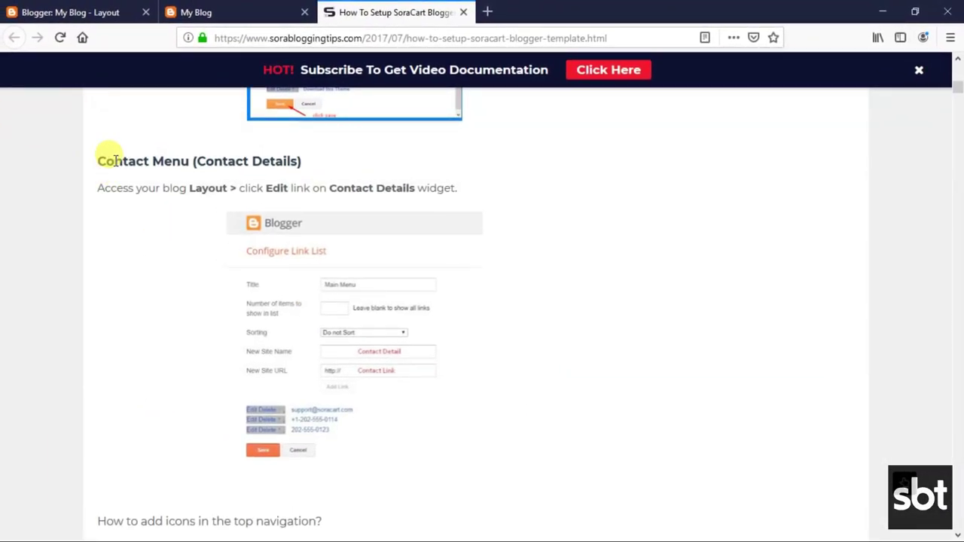
Read the Contact Menu section on editing the Contact Details widget.
drag(114, 160, 244, 165)
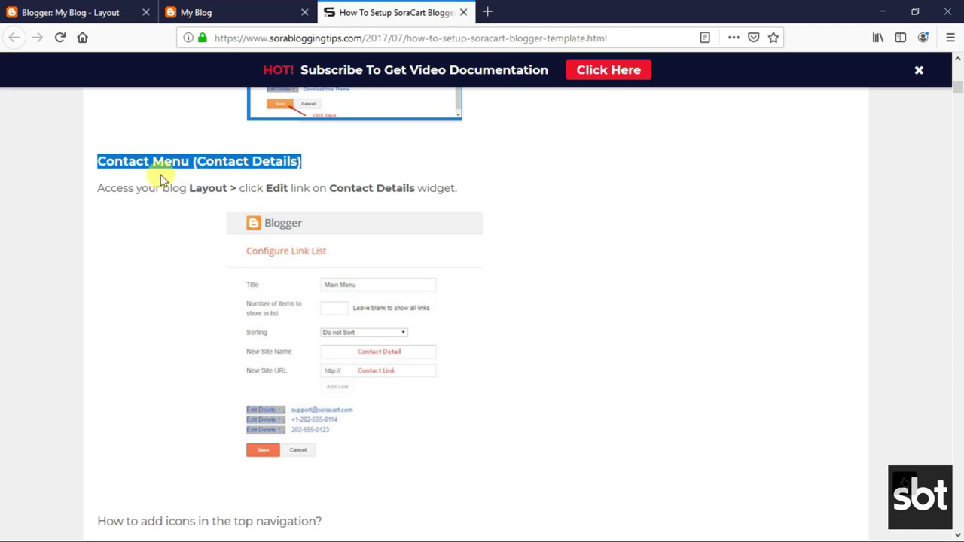
click(110, 189)
drag(100, 189, 453, 186)
click(398, 188)
Read the tutorial's instructions and example for adding icons to menu links.
scroll(376, 286, down, 3)
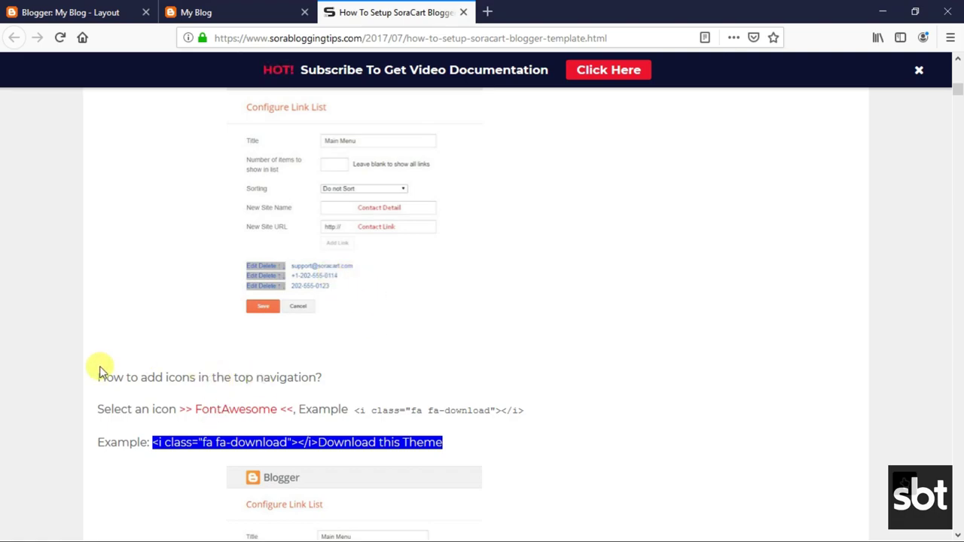
drag(99, 378, 309, 376)
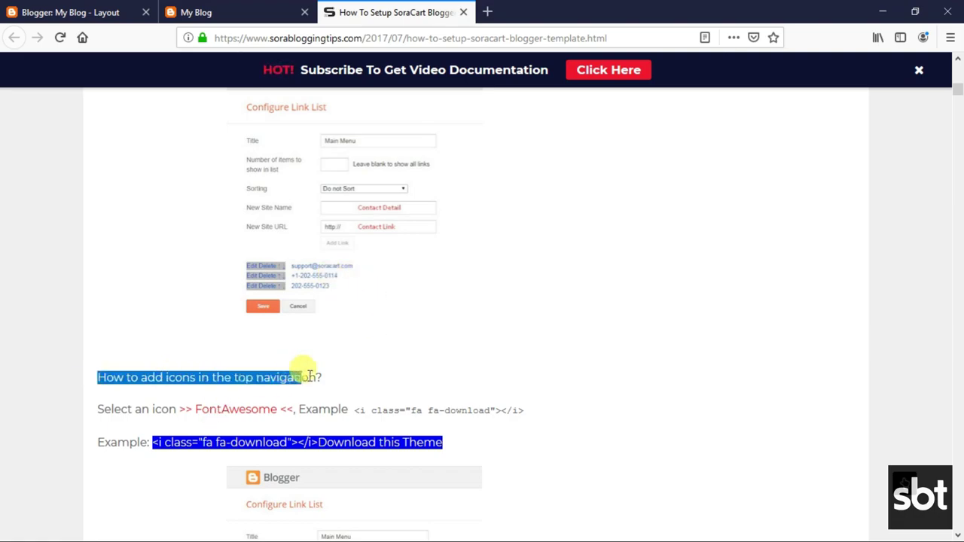
click(254, 372)
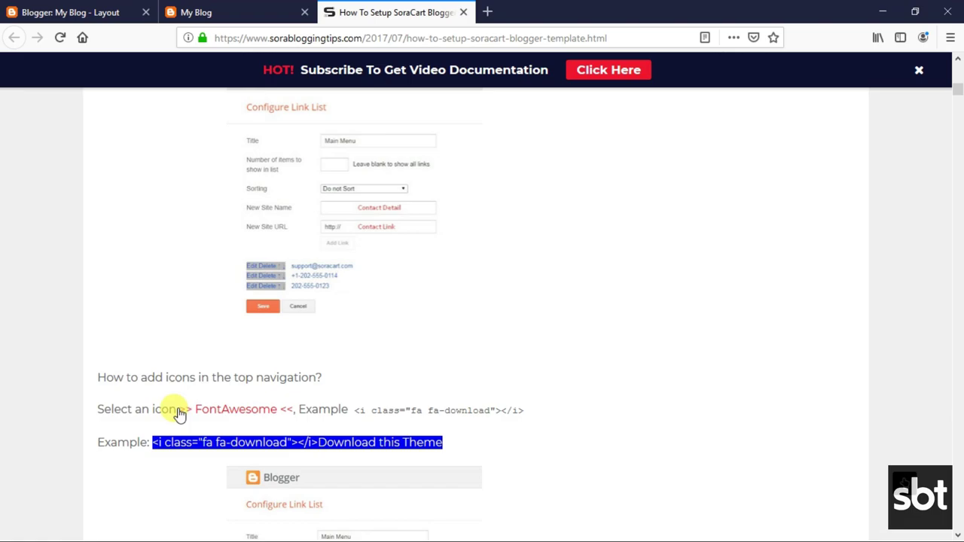
scroll(135, 381, down, 2)
drag(98, 339, 523, 339)
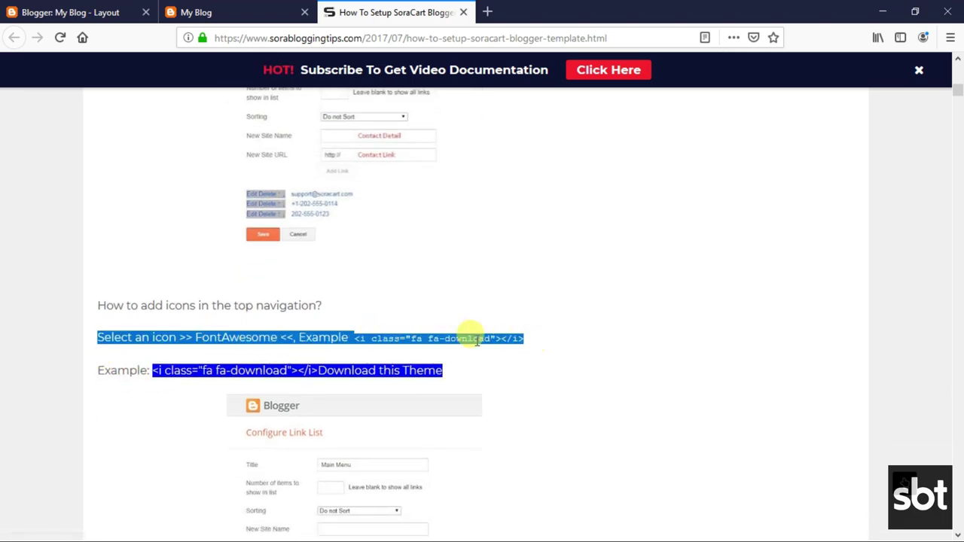
click(441, 275)
scroll(308, 359, down, 4)
drag(98, 230, 461, 234)
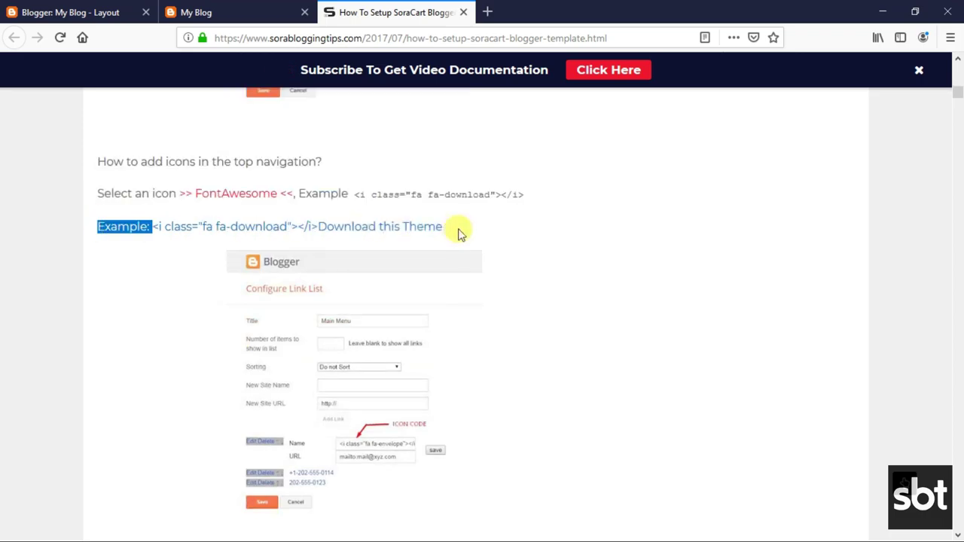
shift+click(616, 232)
Open the FontAwesome icon list link in a new background tab.
scroll(490, 301, down, 5)
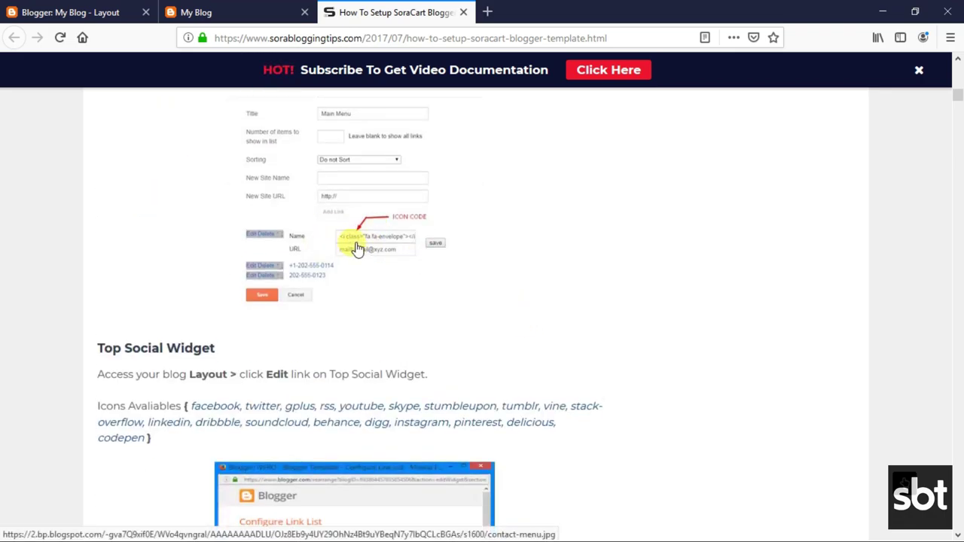
scroll(359, 250, up, 5)
right_click(253, 197)
click(305, 205)
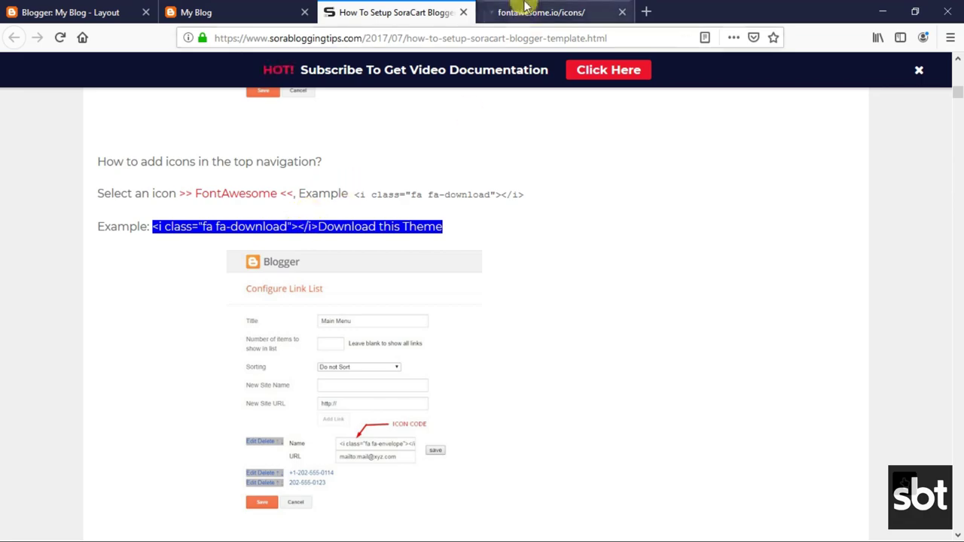
Filter the Font Awesome gallery to Alert and Animals icons, then return to Blogger's Layout.
click(525, 6)
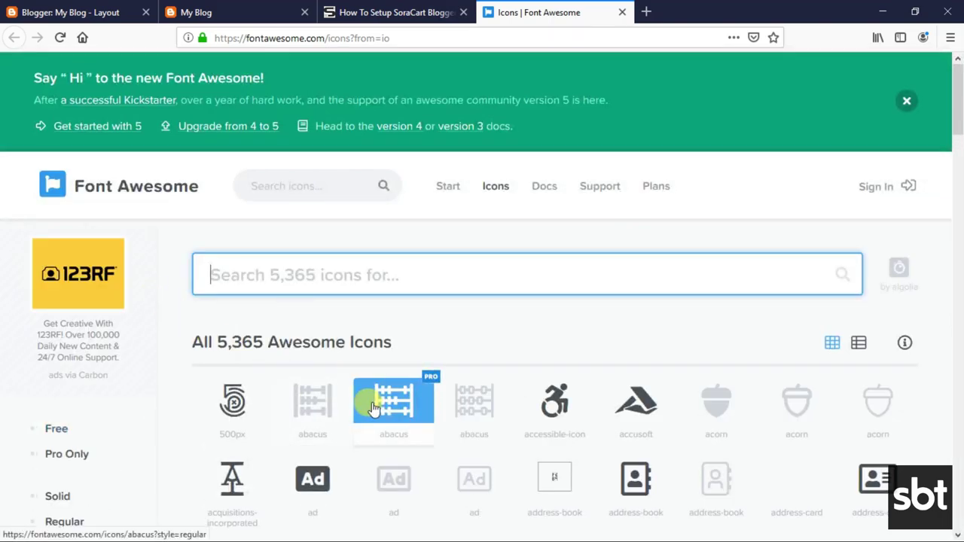
scroll(482, 430, down, 6)
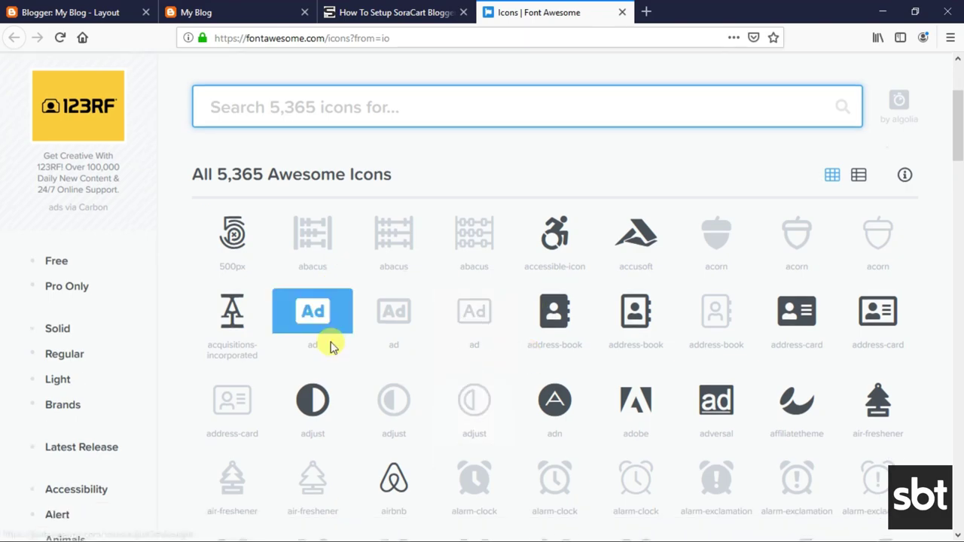
scroll(415, 351, up, 3)
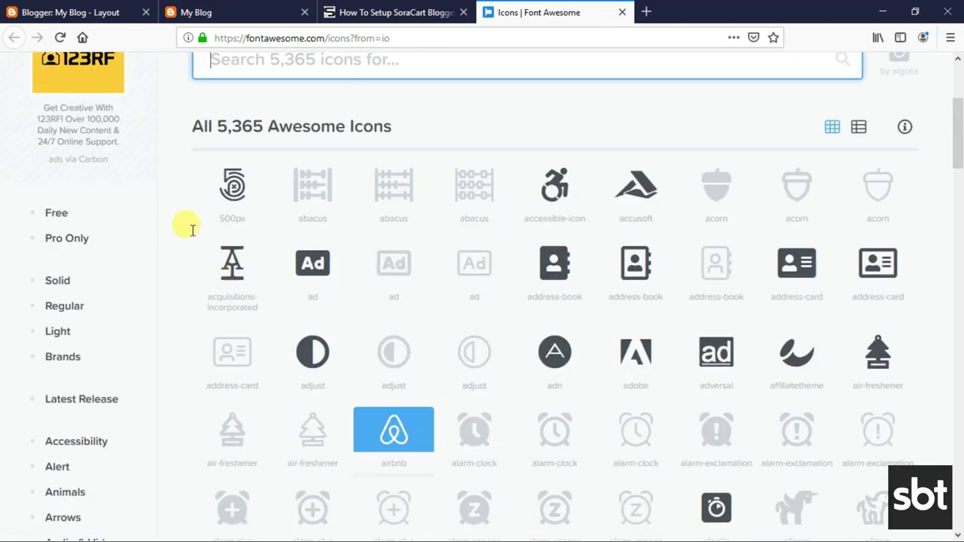
scroll(151, 405, down, 1)
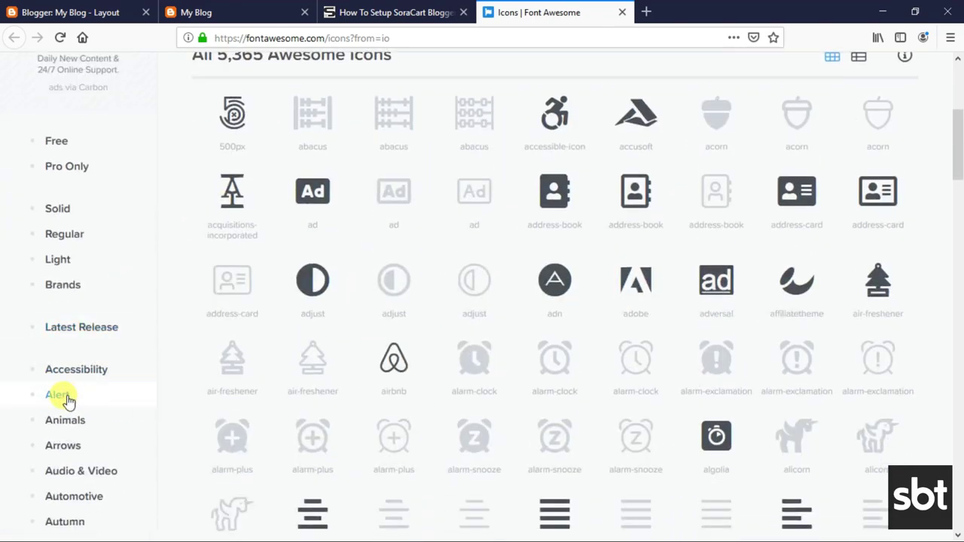
click(66, 399)
scroll(66, 430, down, 2)
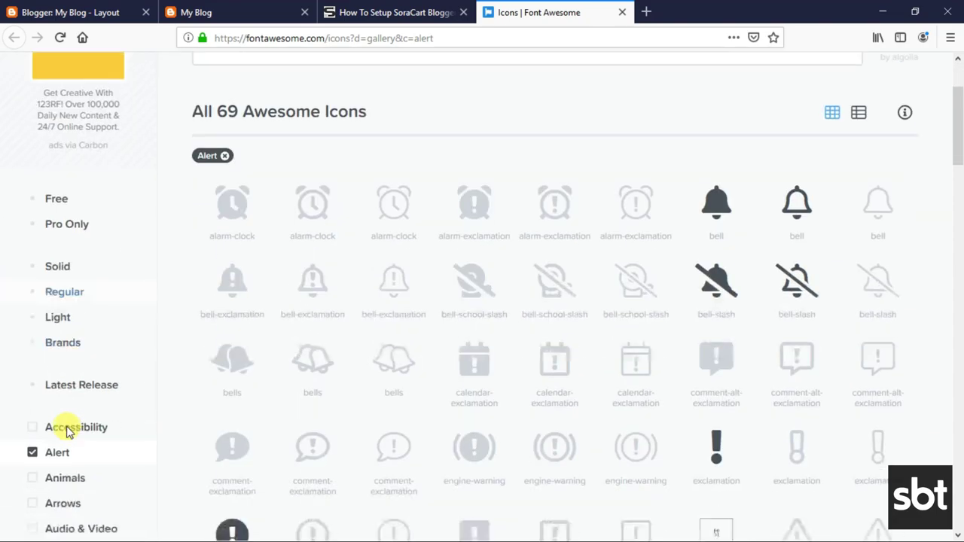
scroll(68, 430, down, 1)
click(64, 396)
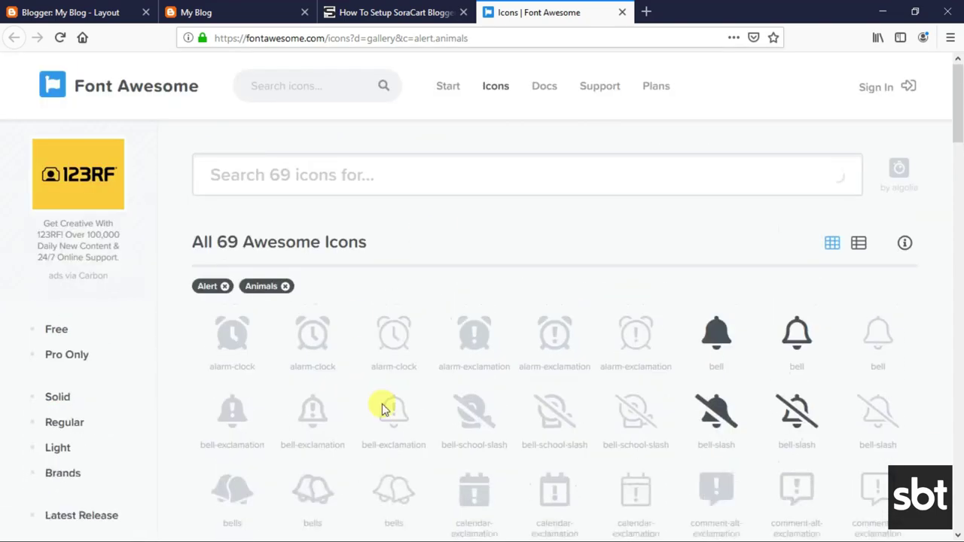
click(342, 171)
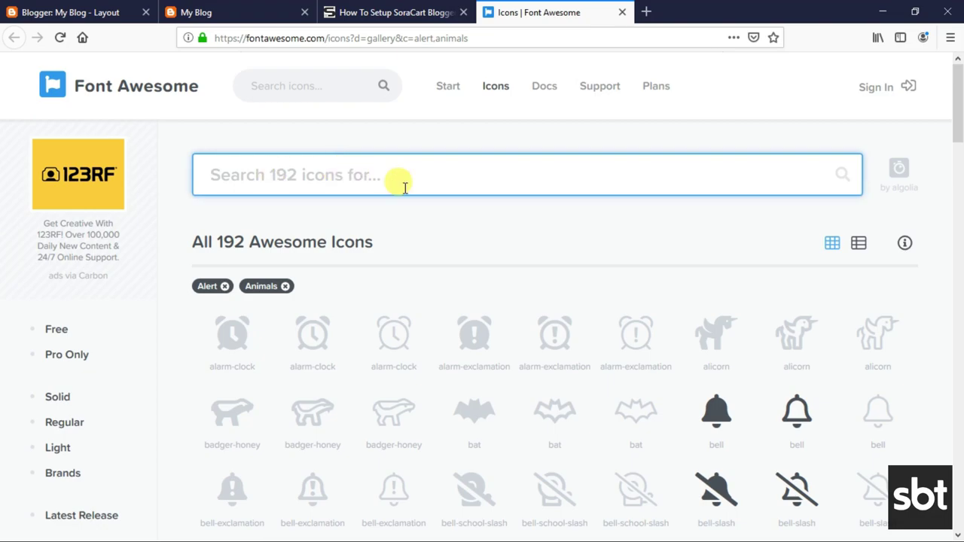
click(404, 20)
click(81, 9)
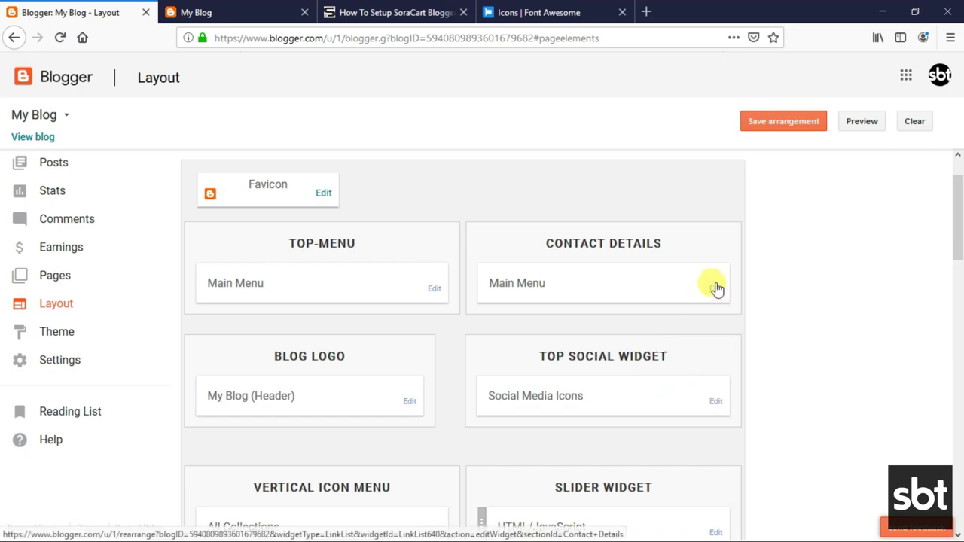
Add the support e-mail address after the first Contact Details link's icon and save the widget.
click(716, 289)
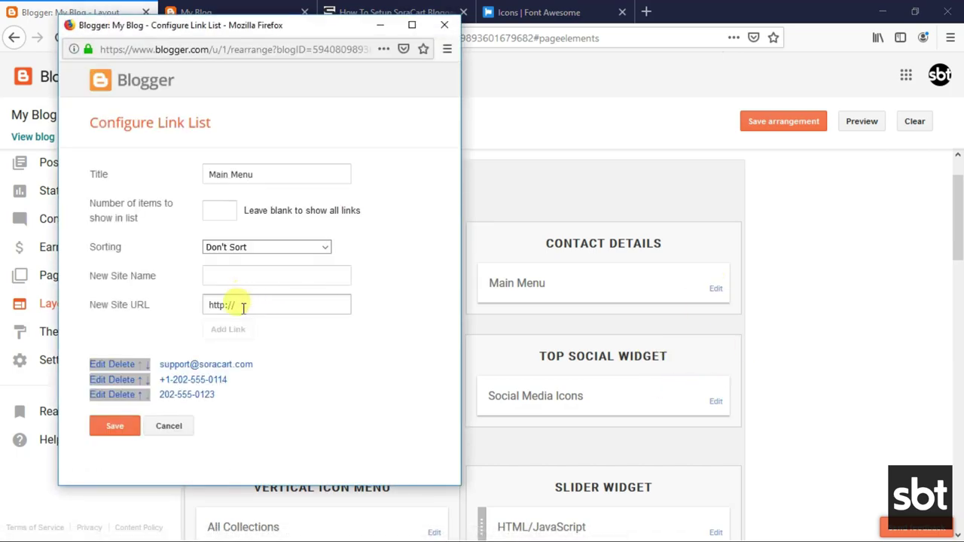
click(101, 367)
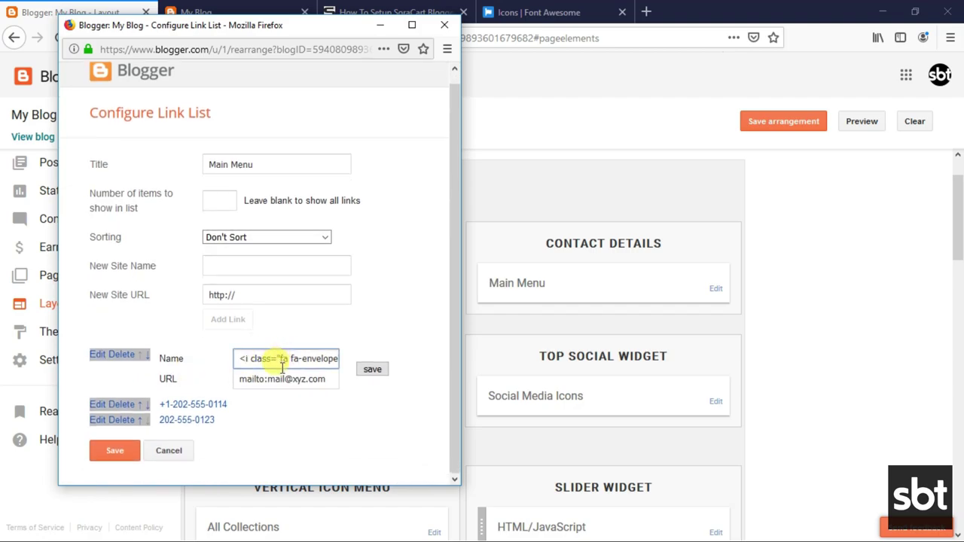
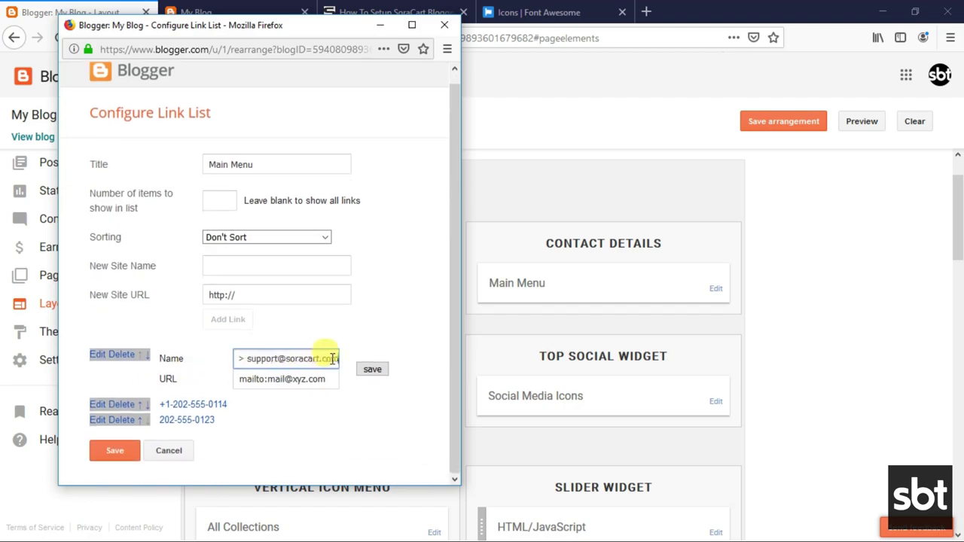
click(374, 372)
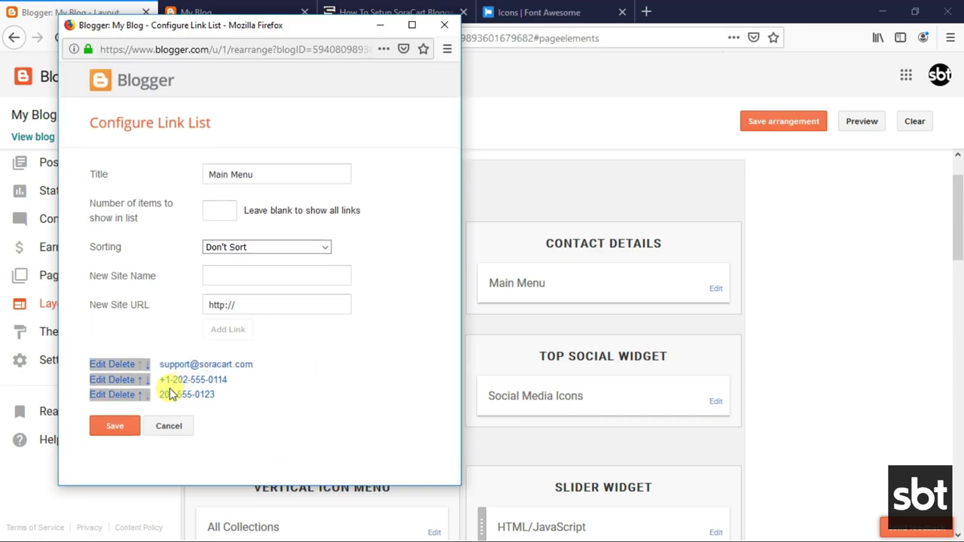
click(117, 429)
click(241, 12)
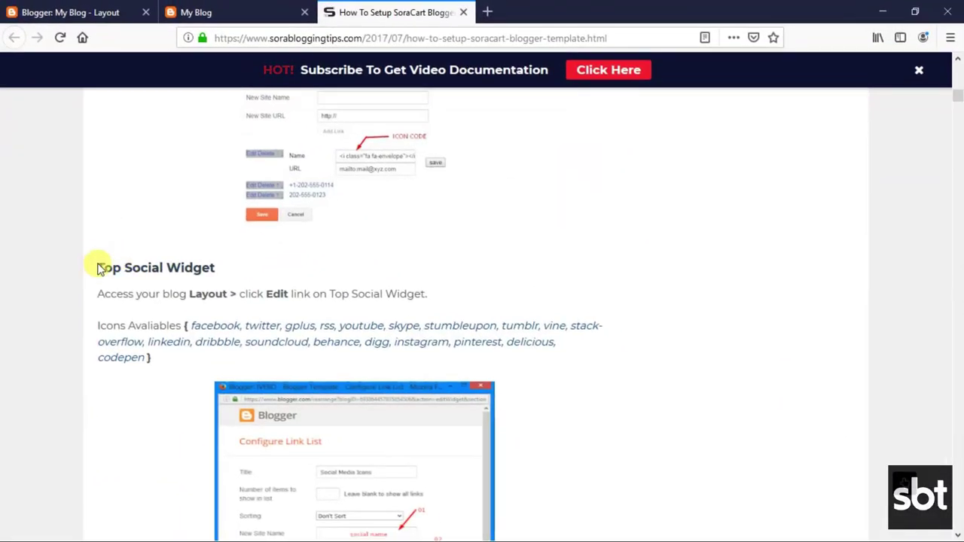
Read the guide's Top Social Widget instructions and available social icon list.
drag(98, 269, 215, 264)
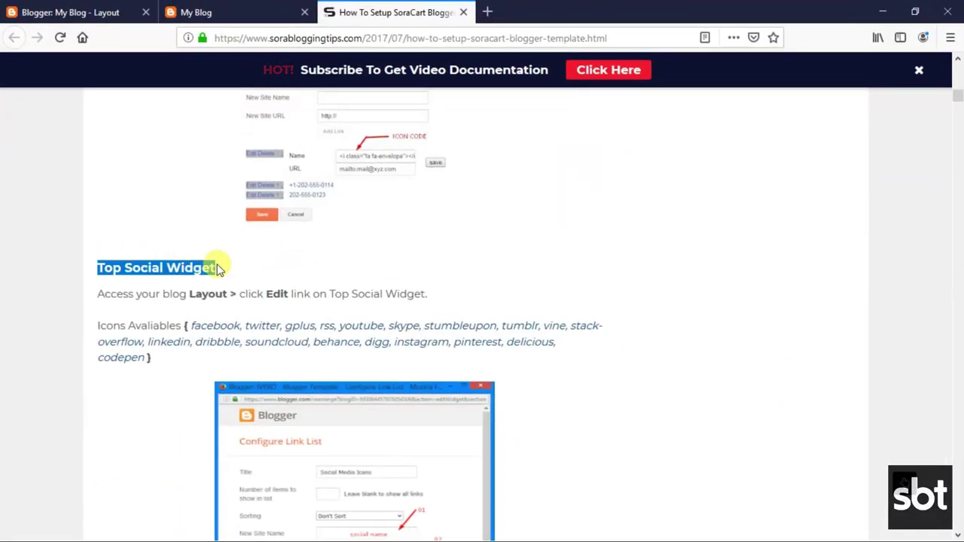
click(154, 284)
drag(97, 294, 439, 296)
click(251, 317)
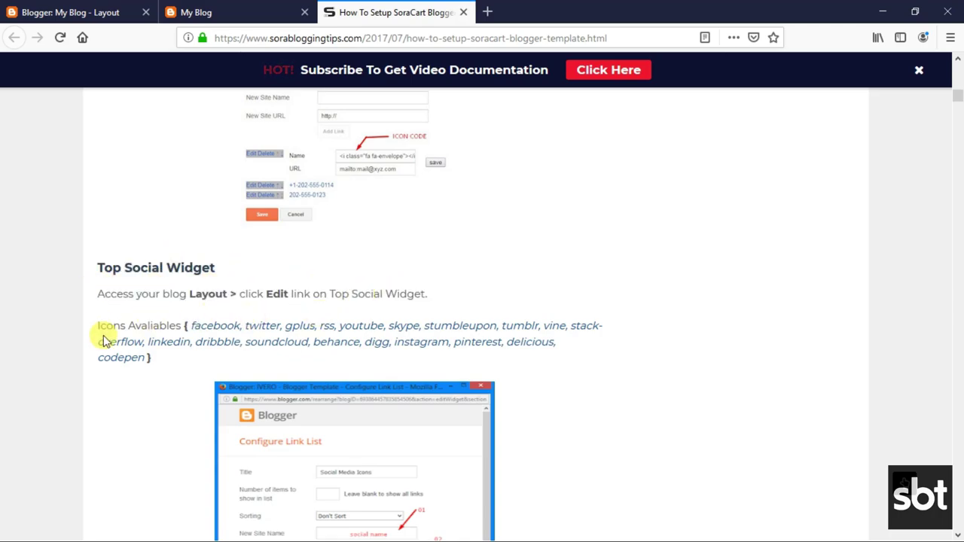
drag(98, 324, 205, 355)
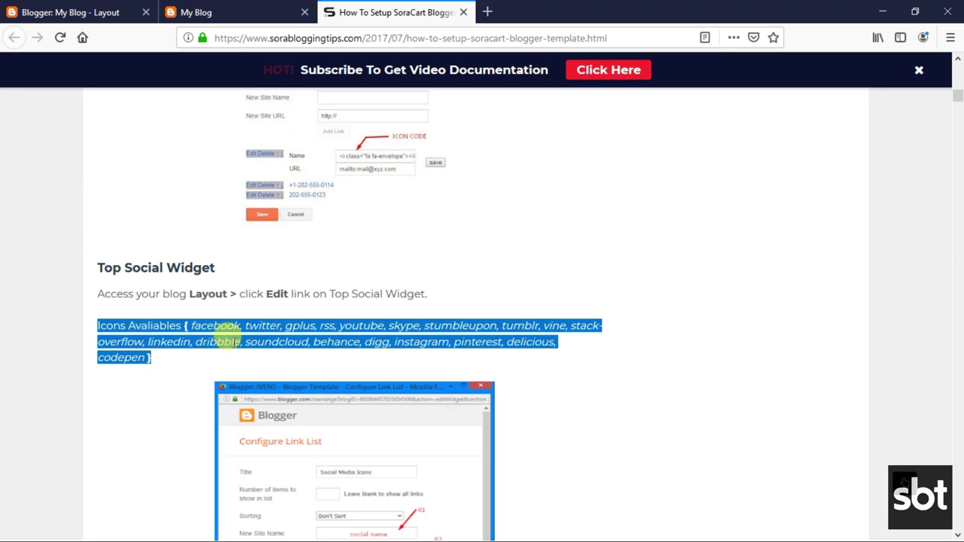
click(224, 343)
click(90, 12)
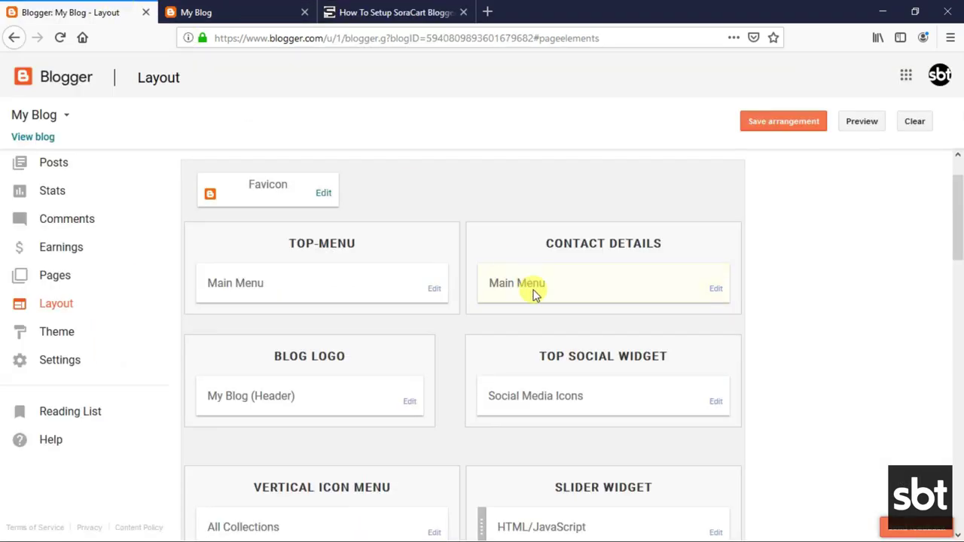
scroll(533, 294, down, 3)
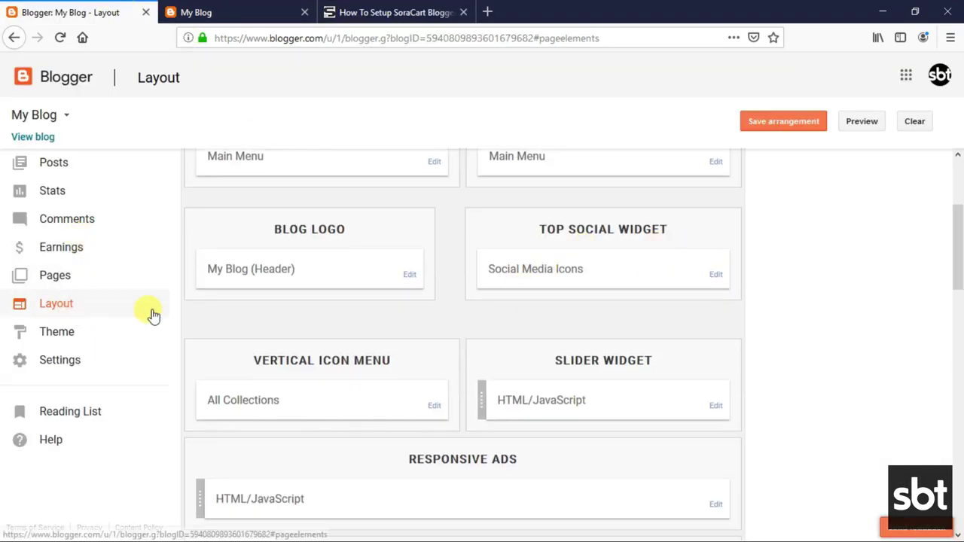
Copy the word 'tumblr' from the guide's social icon list for the Social Media Icons widget.
click(717, 275)
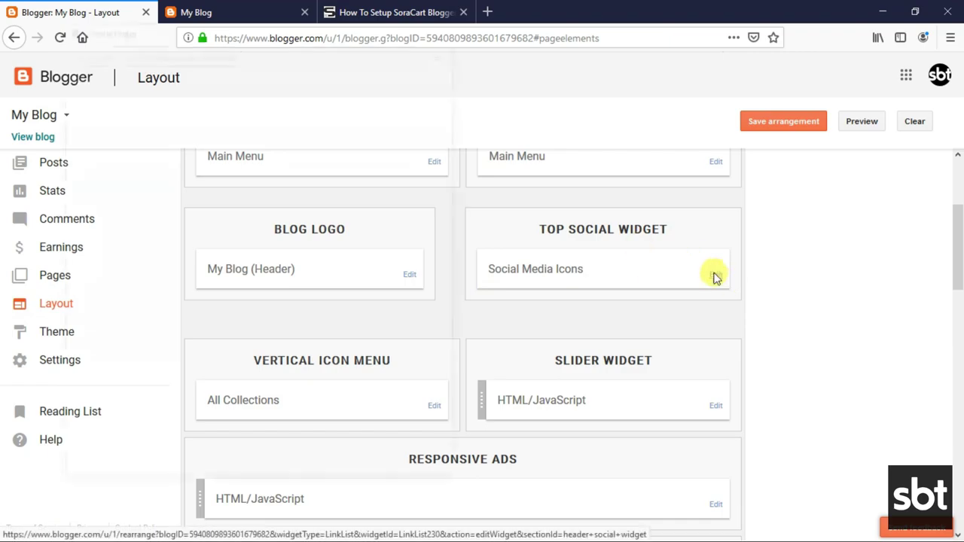
scroll(203, 279, down, 1)
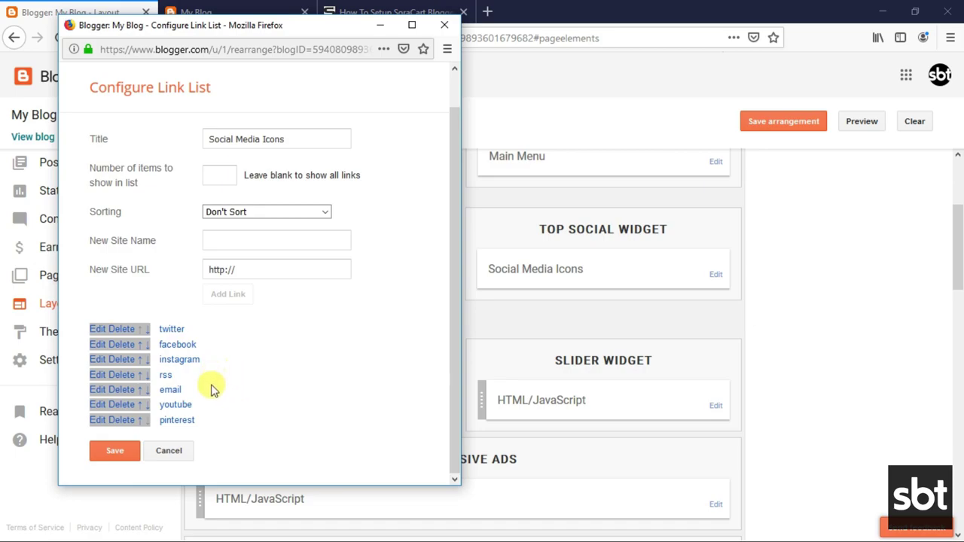
click(245, 241)
click(347, 11)
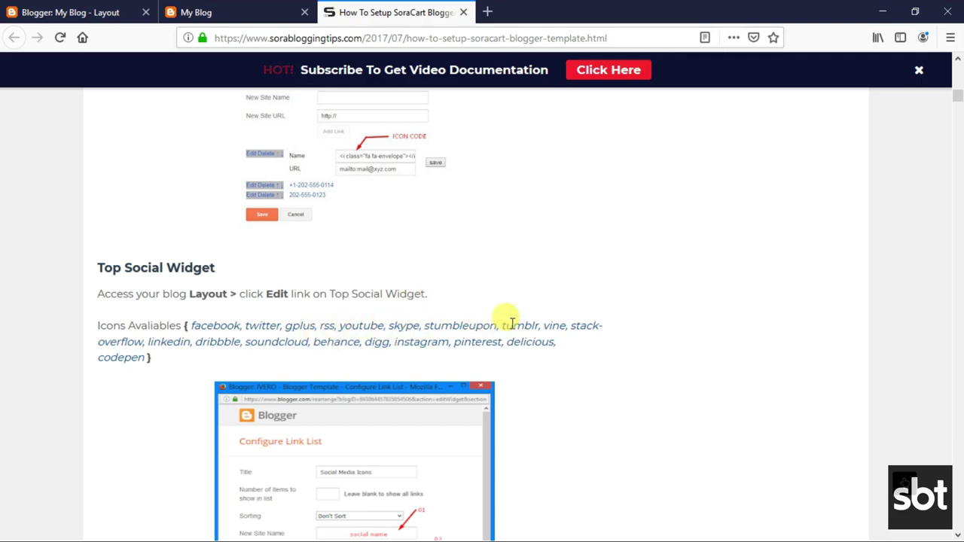
drag(500, 325, 527, 325)
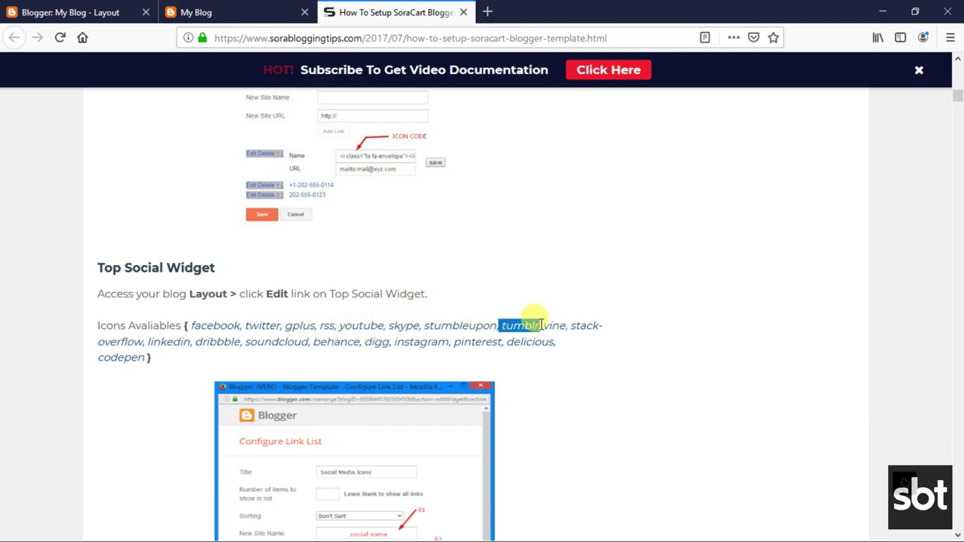
right_click(527, 325)
click(555, 336)
click(71, 12)
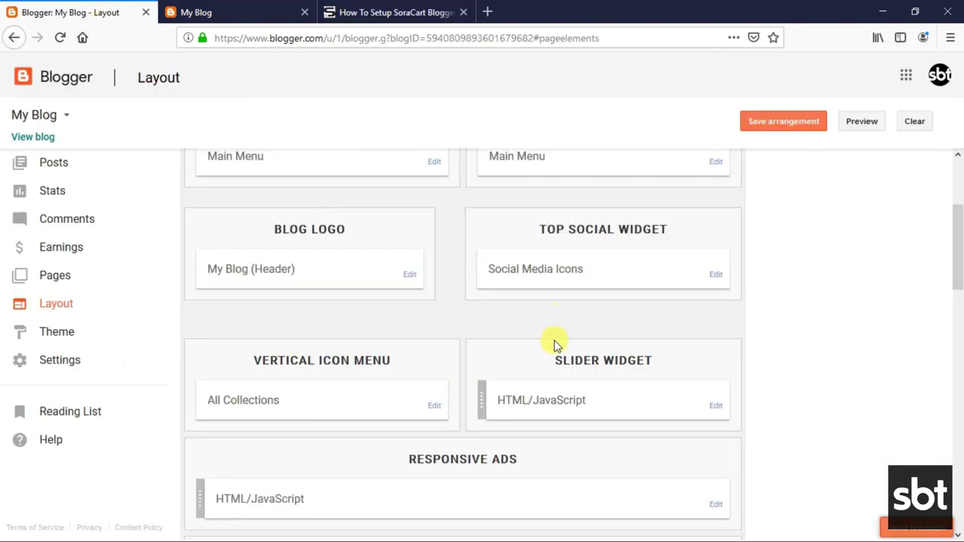
Add a tumblr link with its URL to the Social Media Icons widget and save it.
click(719, 277)
right_click(243, 246)
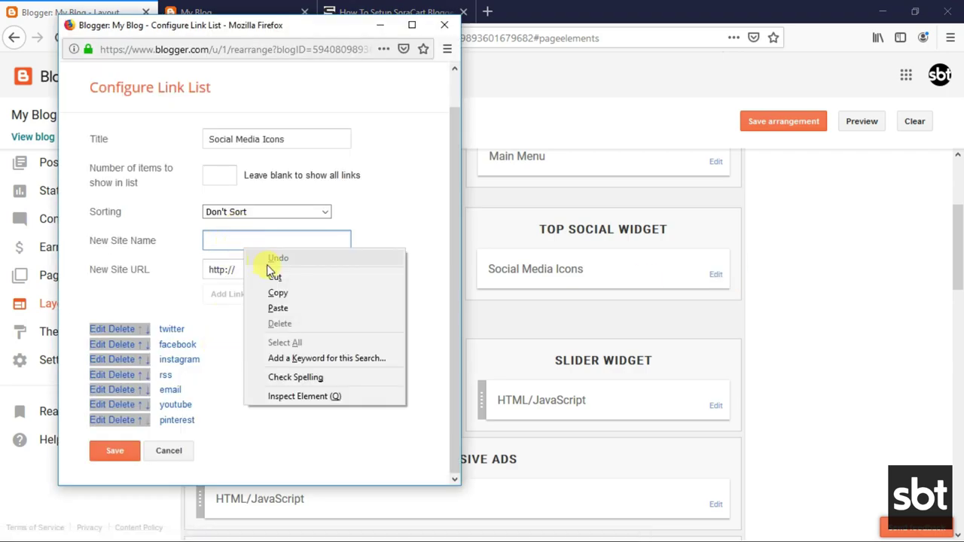
click(280, 307)
click(243, 267)
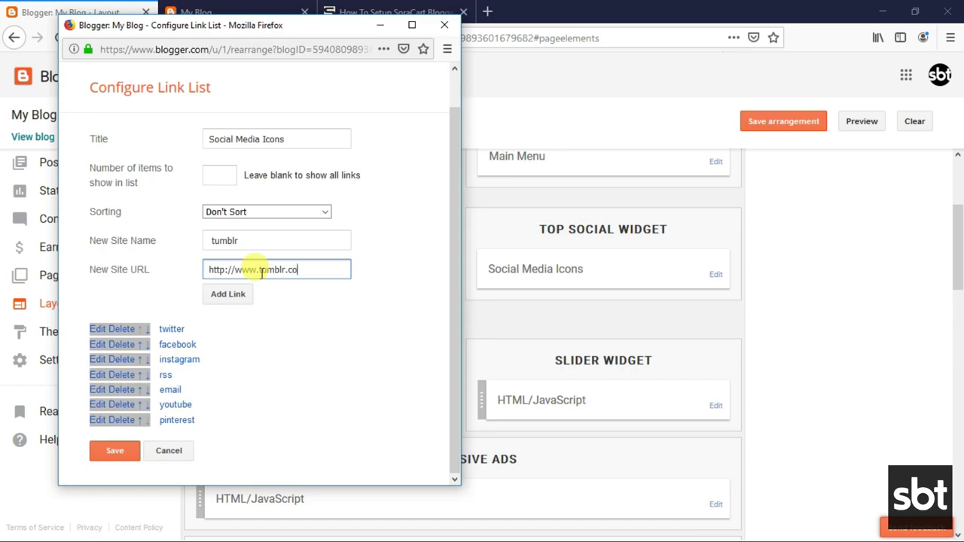
click(238, 293)
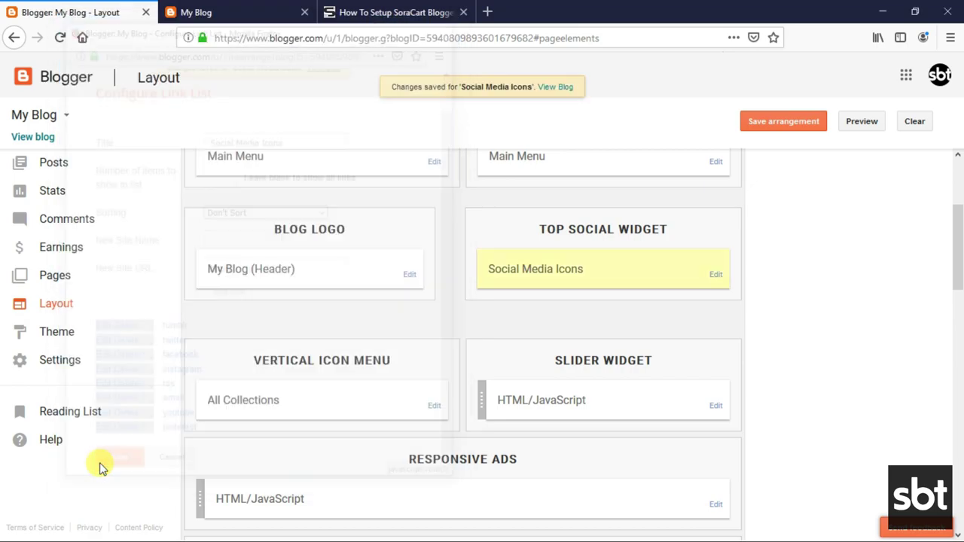
click(260, 10)
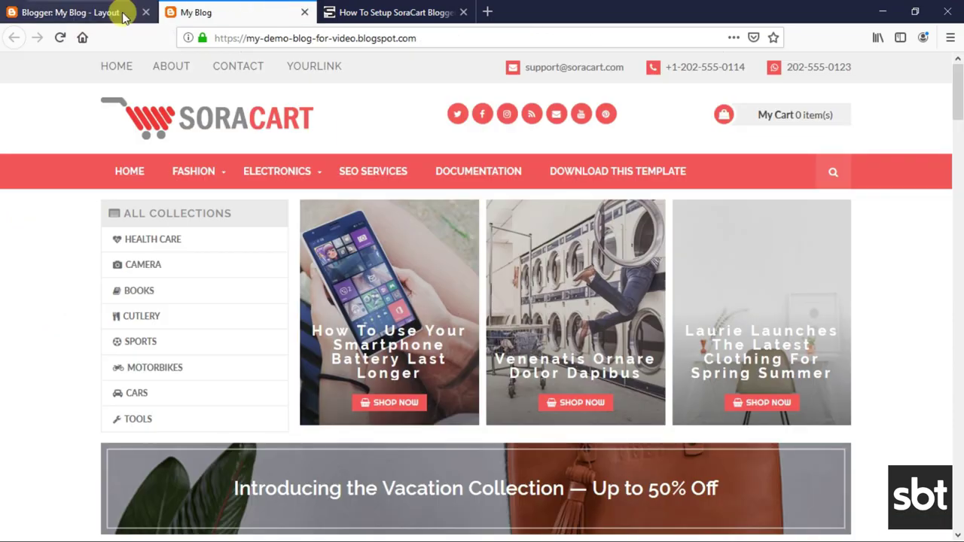
Reload the live SoraCart blog to show the saved widget changes.
click(60, 37)
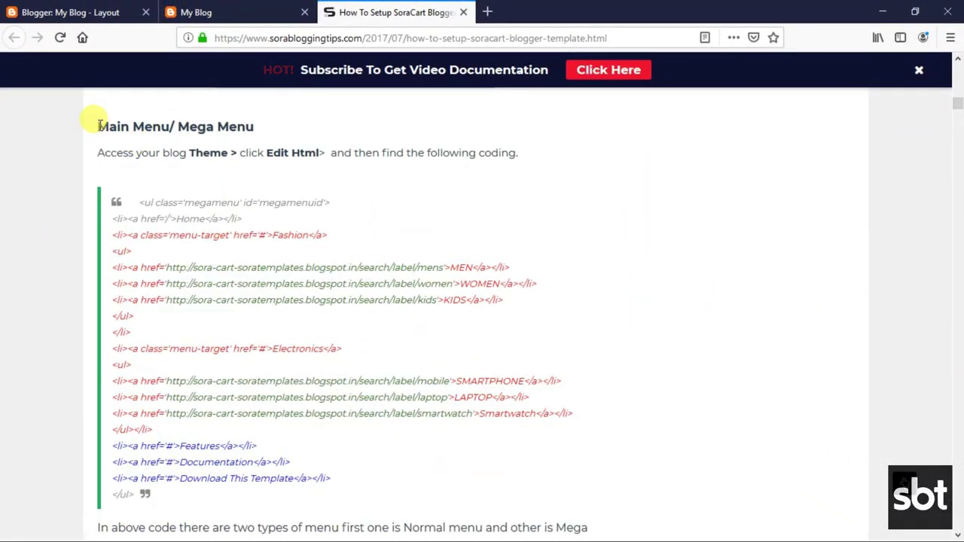
drag(98, 125, 256, 128)
click(148, 150)
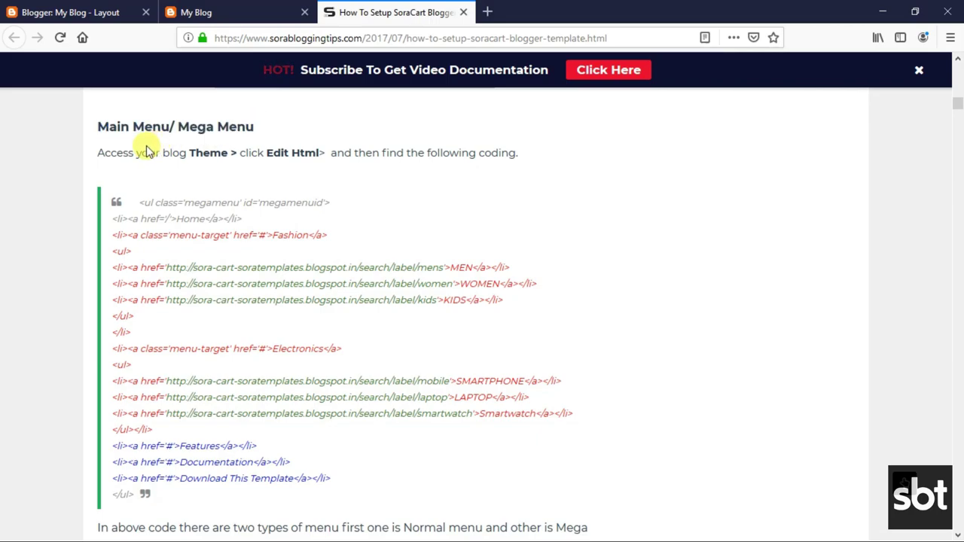
drag(98, 153, 523, 161)
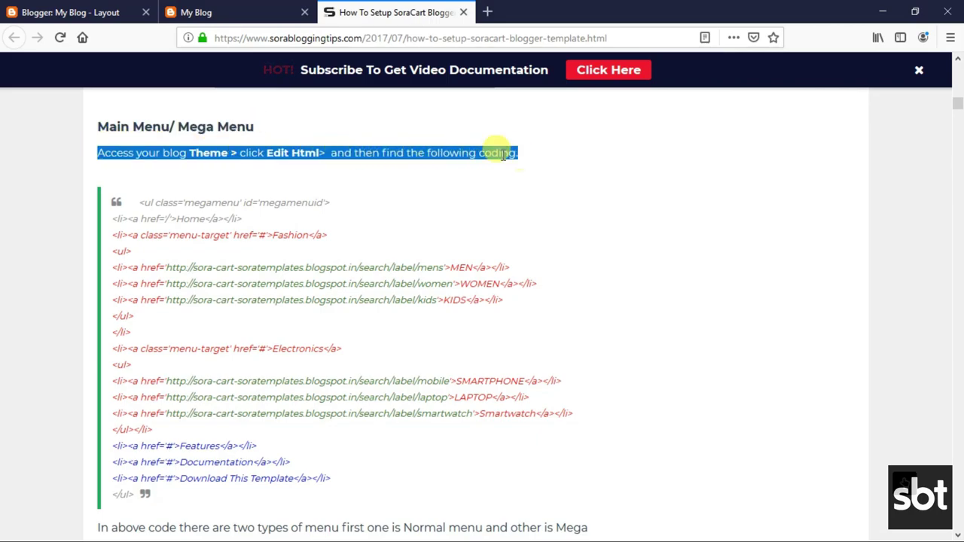
click(478, 151)
drag(129, 198, 250, 301)
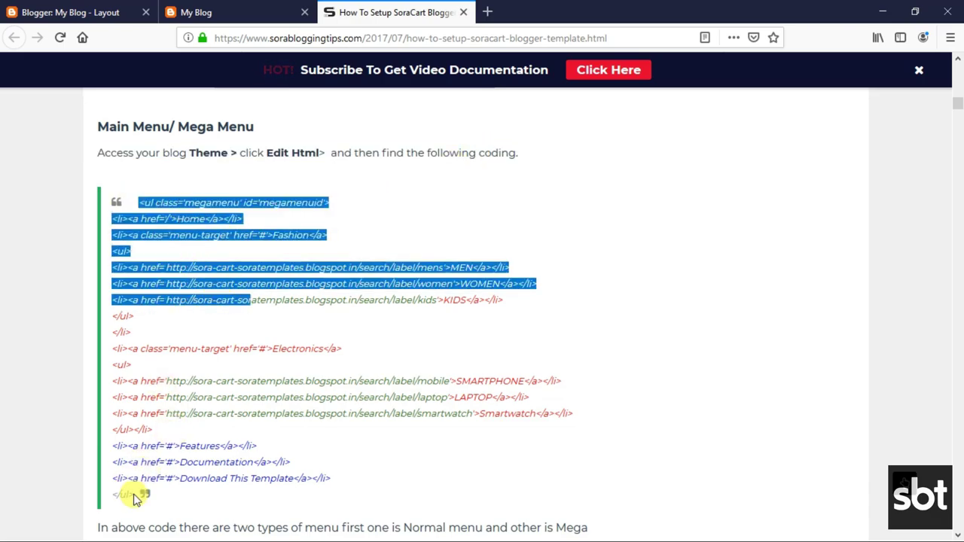
drag(136, 498, 135, 499)
click(215, 279)
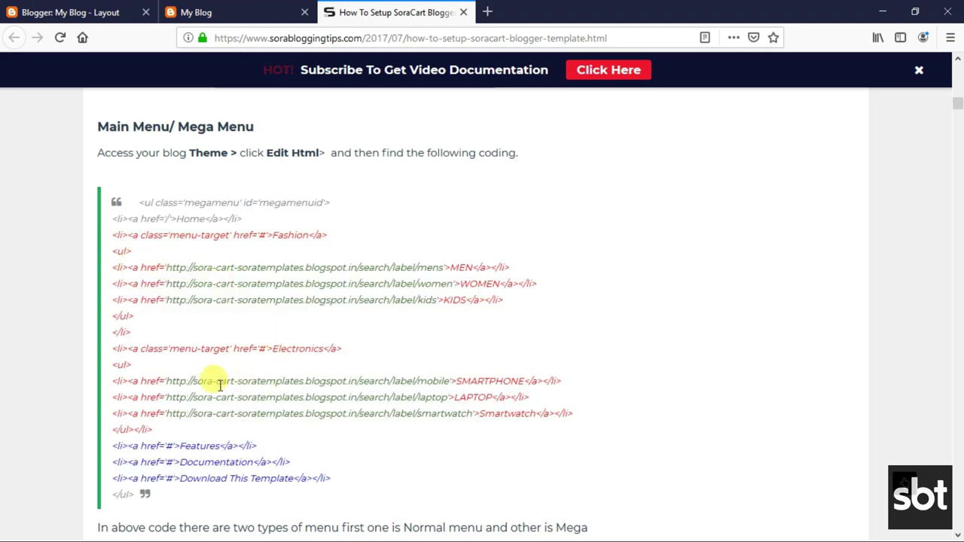
scroll(219, 384, down, 1)
scroll(213, 400, down, 2)
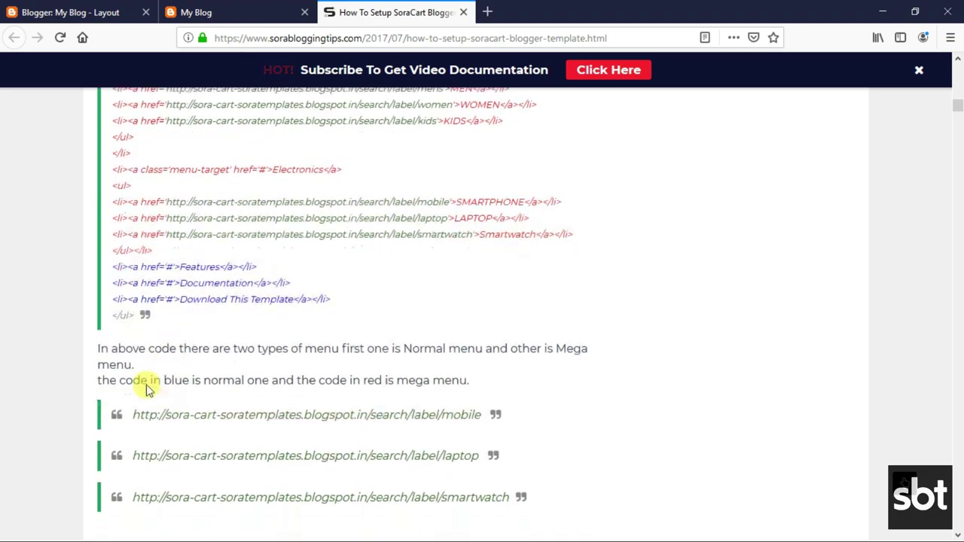
scroll(148, 389, down, 1)
drag(100, 311, 478, 344)
click(424, 341)
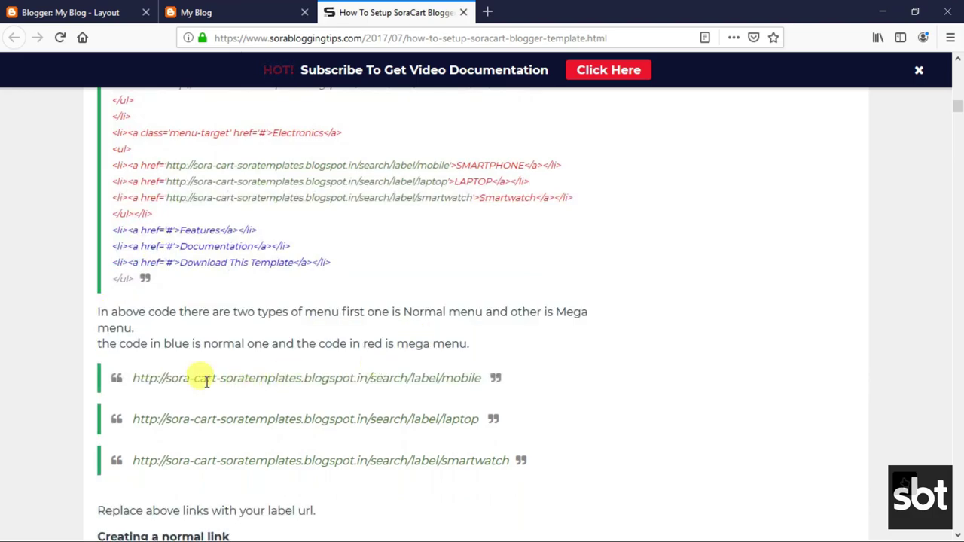
drag(134, 378, 476, 378)
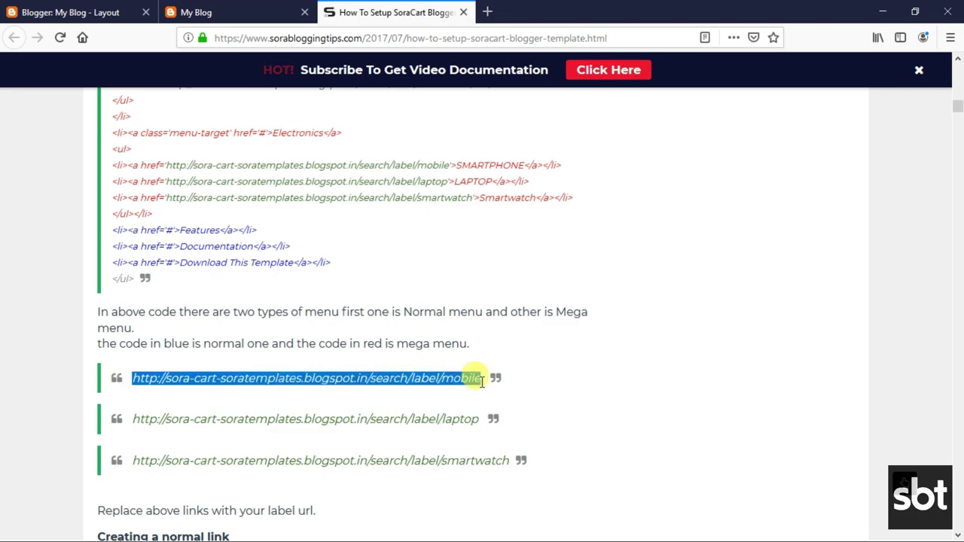
drag(136, 420, 486, 422)
click(404, 422)
drag(136, 460, 500, 458)
click(358, 428)
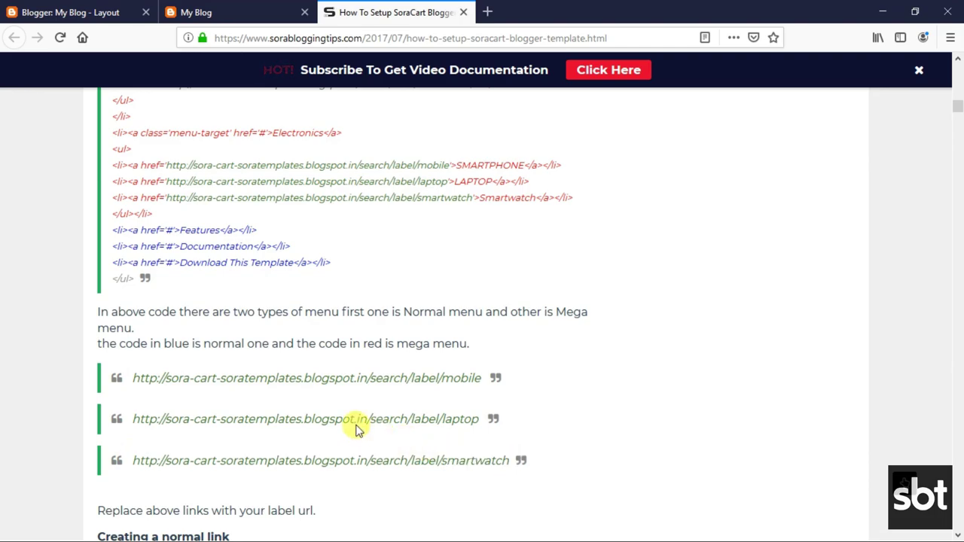
scroll(359, 428, down, 3)
drag(98, 294, 285, 390)
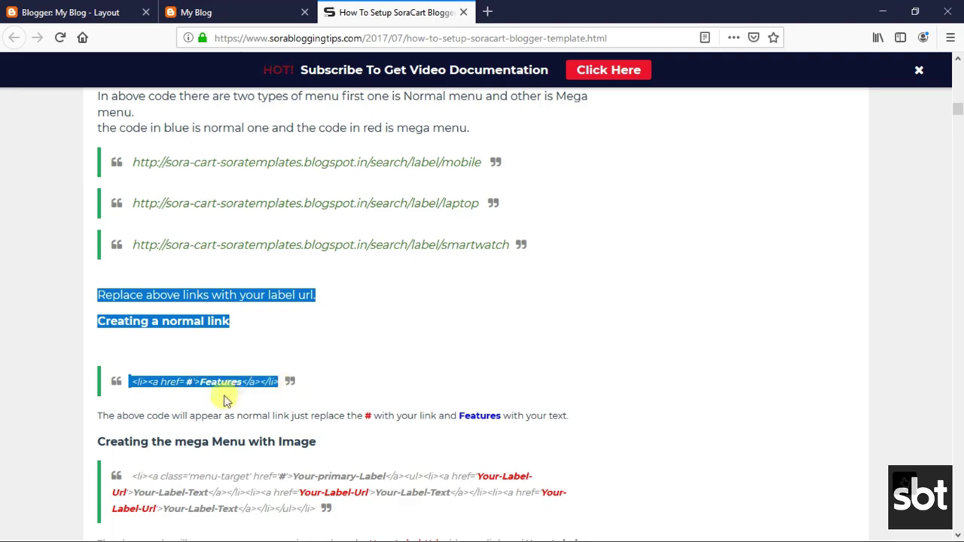
click(111, 417)
drag(100, 416, 577, 419)
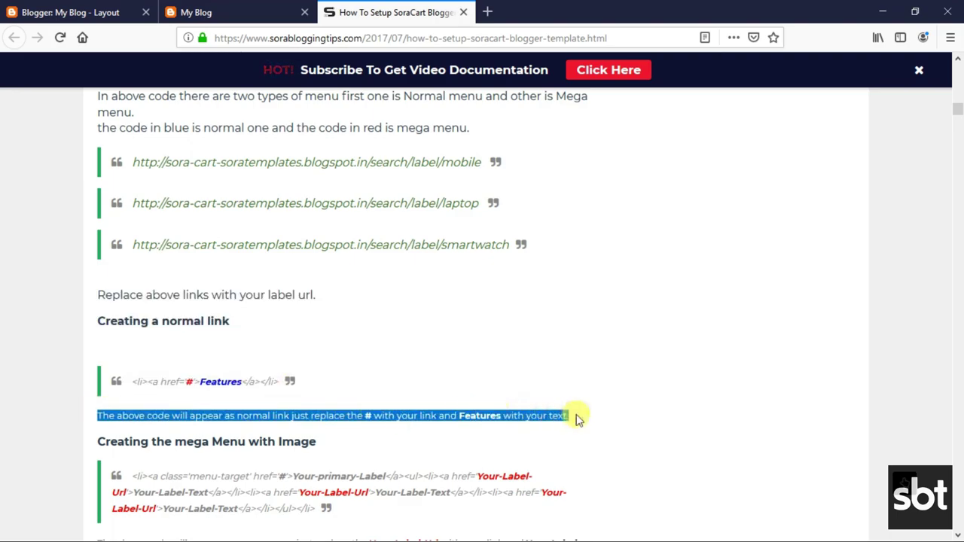
Read the 'Creating the mega Menu with Image' heading and its code example in the tutorial.
click(515, 416)
scroll(318, 377, down, 4)
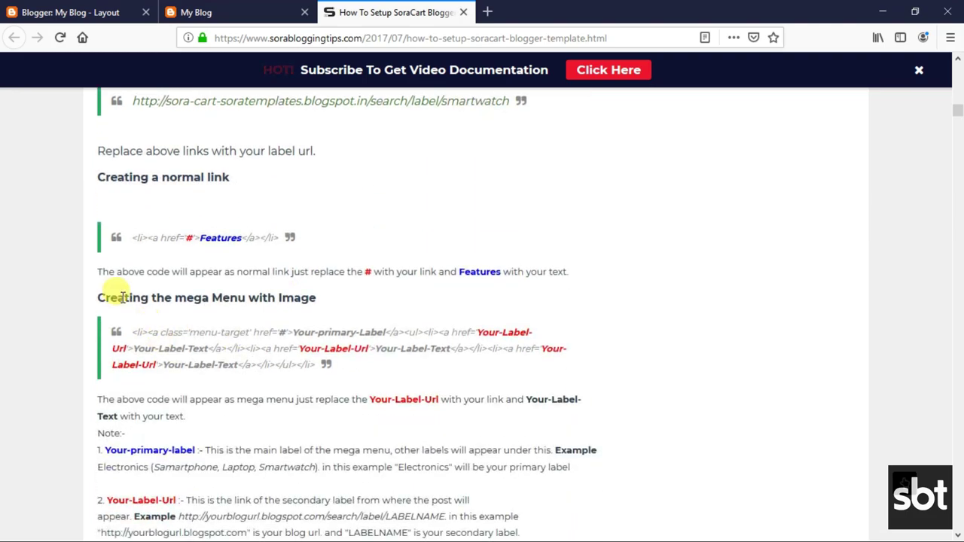
drag(99, 296, 308, 299)
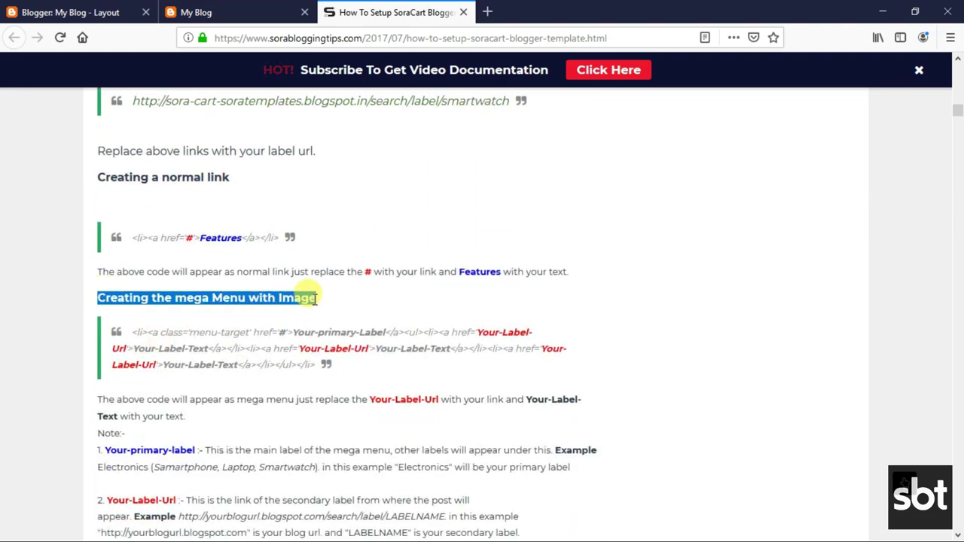
click(254, 296)
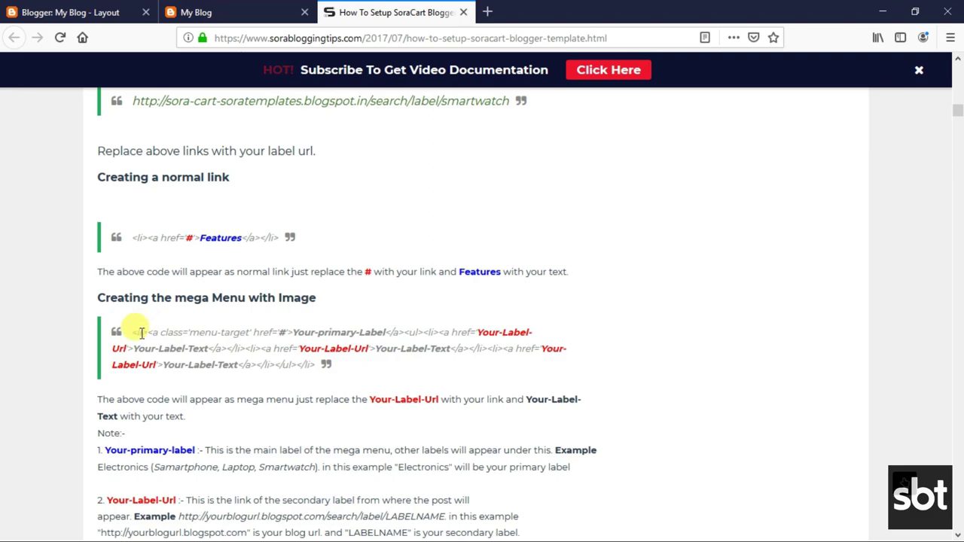
drag(132, 334, 402, 363)
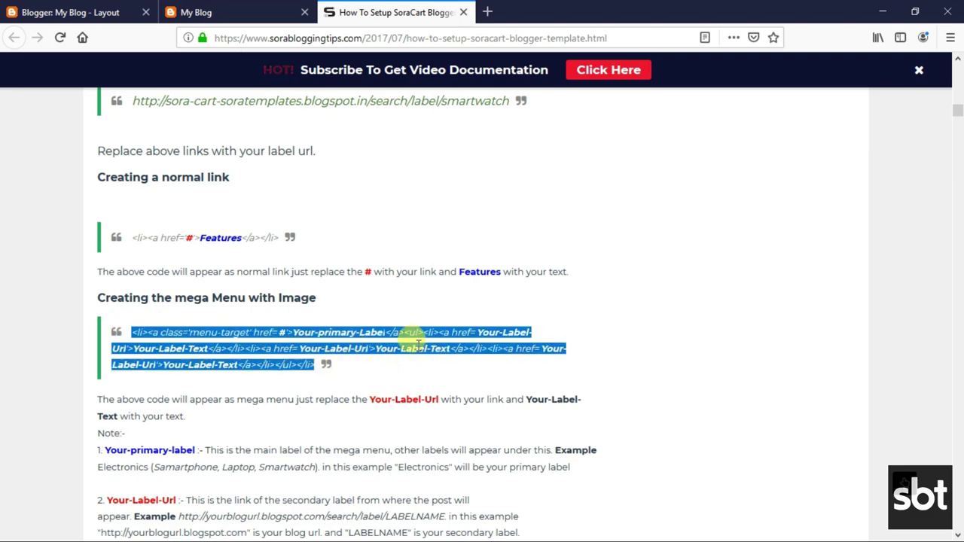
click(377, 332)
Read the paragraph on replacing Your-Label-Url and note 1 about Your-primary-label.
scroll(161, 396, down, 2)
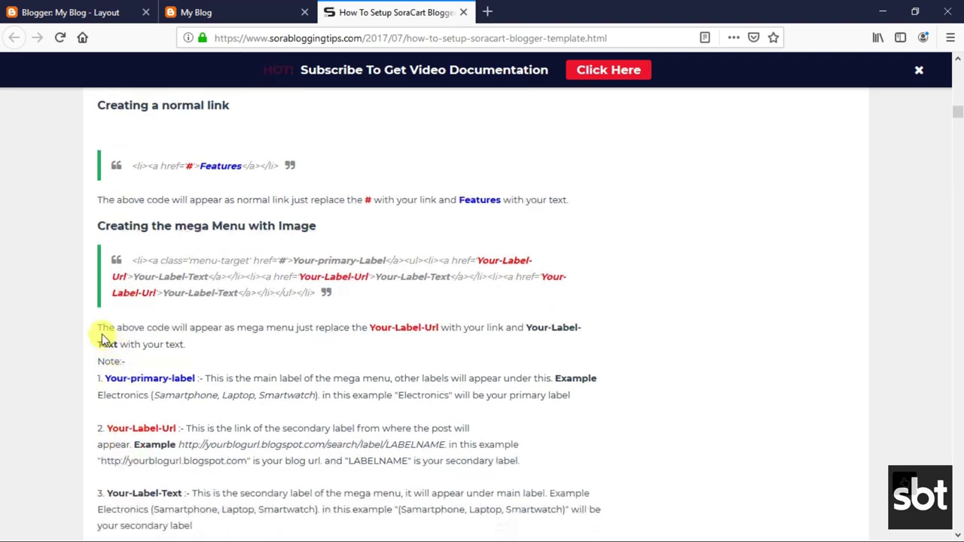
drag(97, 328, 555, 327)
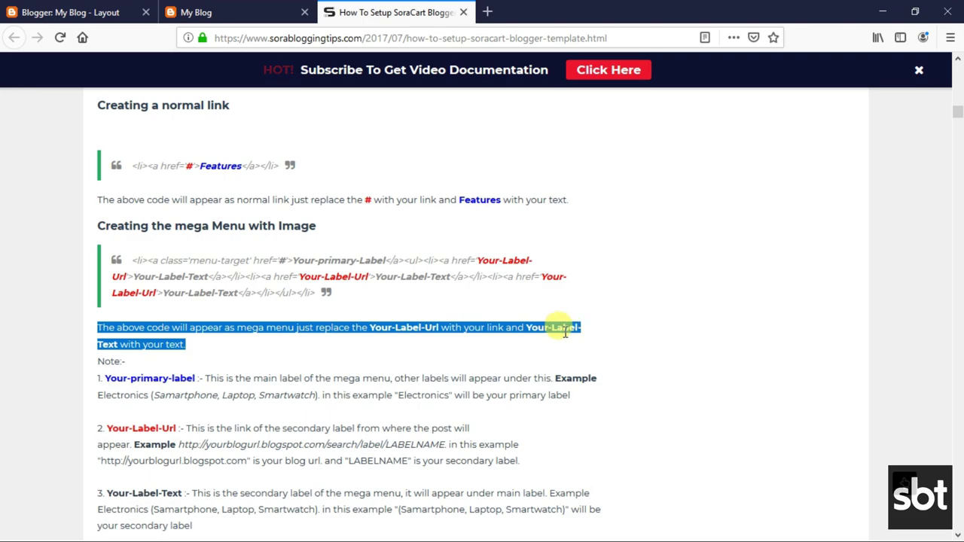
click(123, 381)
drag(106, 379, 573, 399)
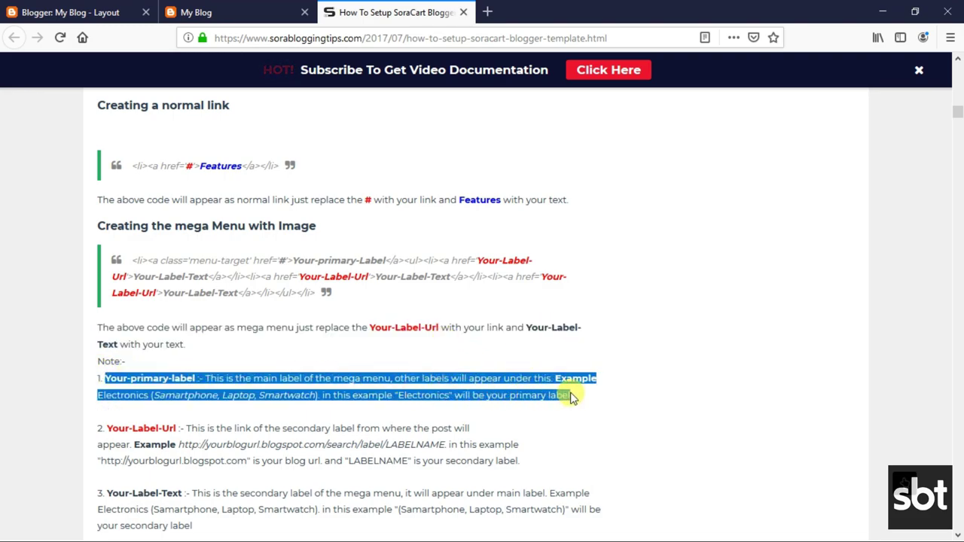
click(311, 389)
Read note 2's example label URL and note 3, then return to the Blogger Layout tab.
scroll(200, 400, down, 1)
drag(107, 356, 514, 385)
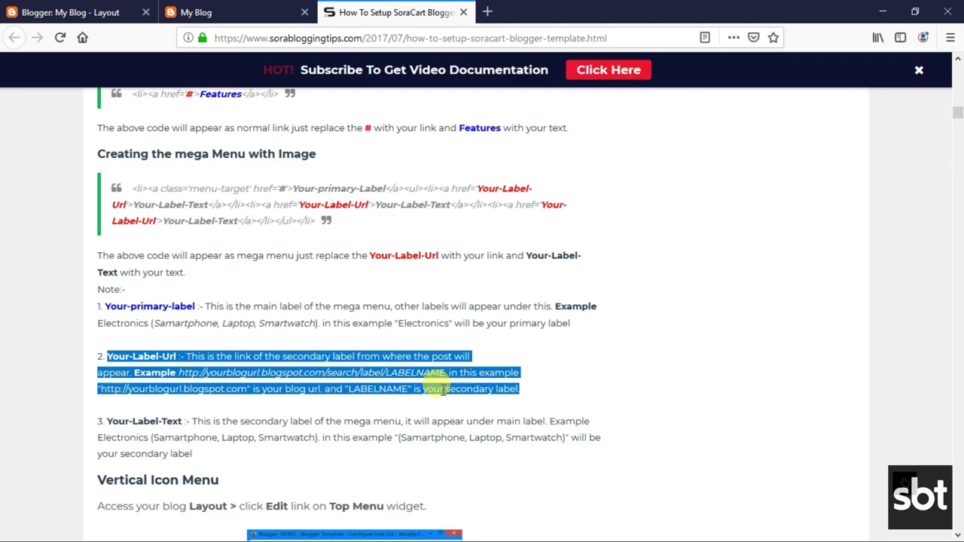
click(228, 382)
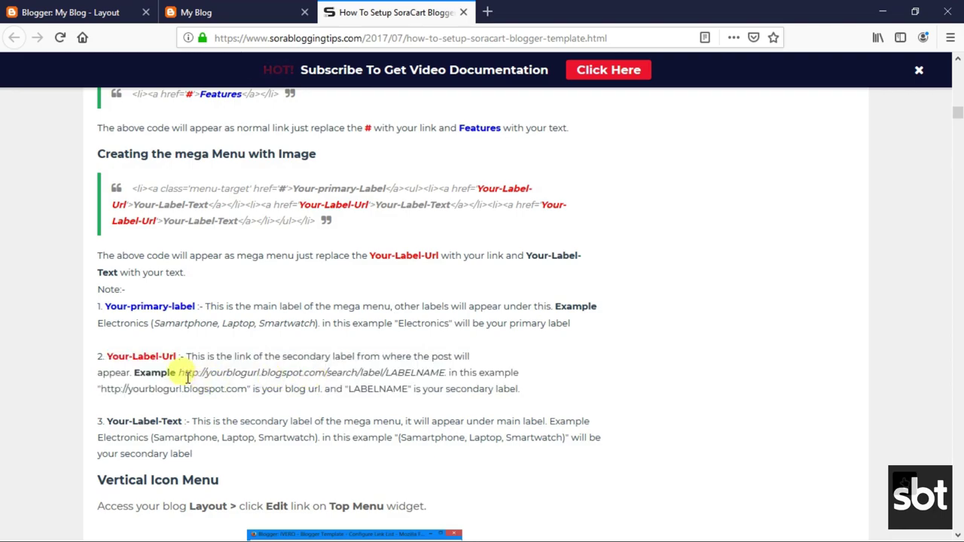
drag(178, 374, 437, 372)
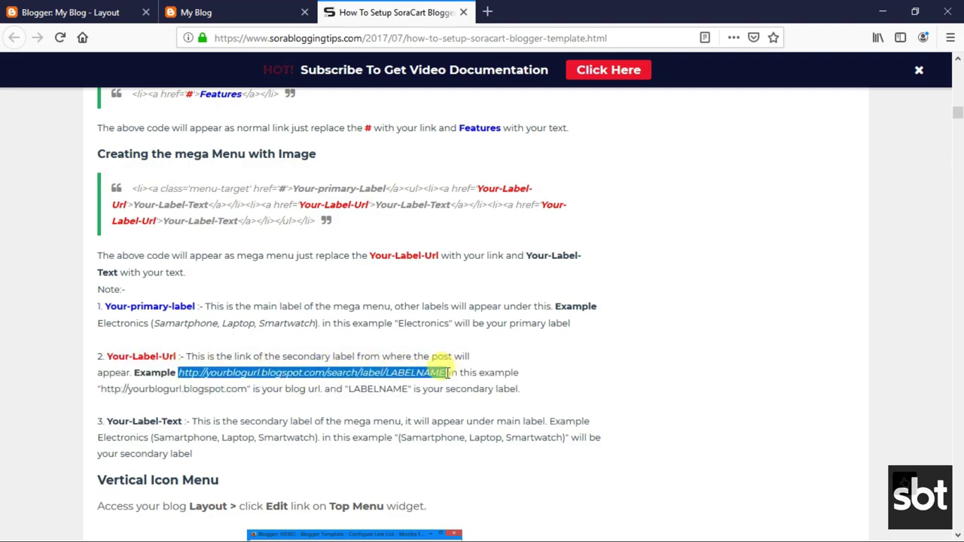
click(151, 421)
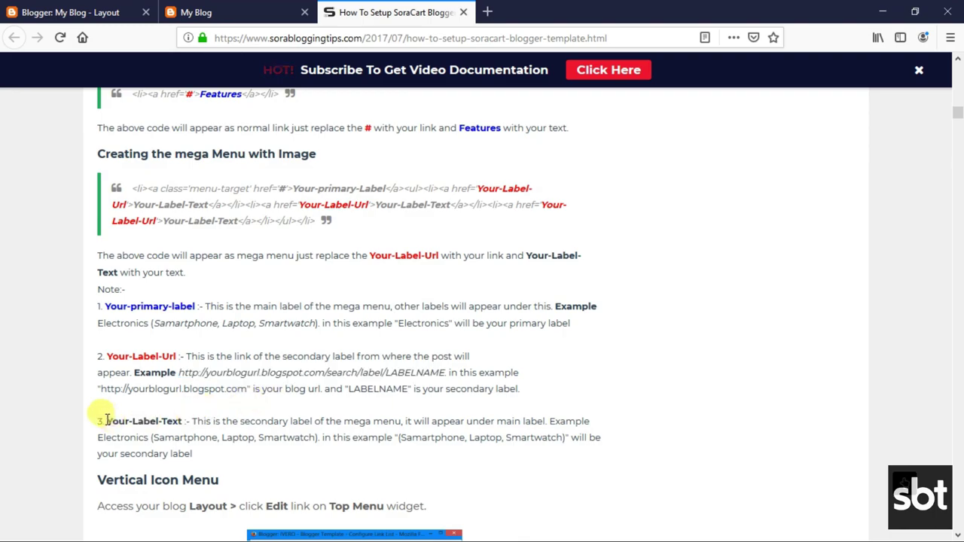
triple_click(150, 422)
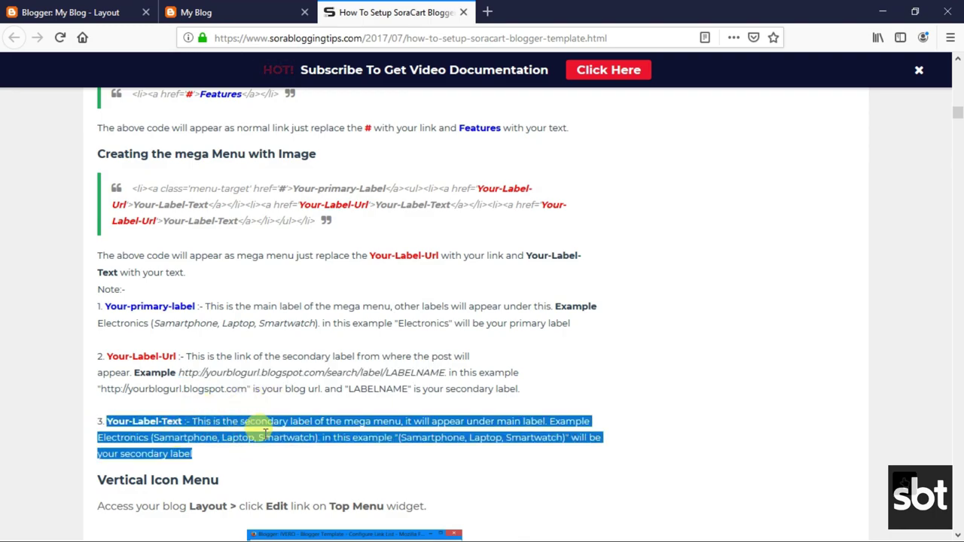
click(259, 413)
click(68, 12)
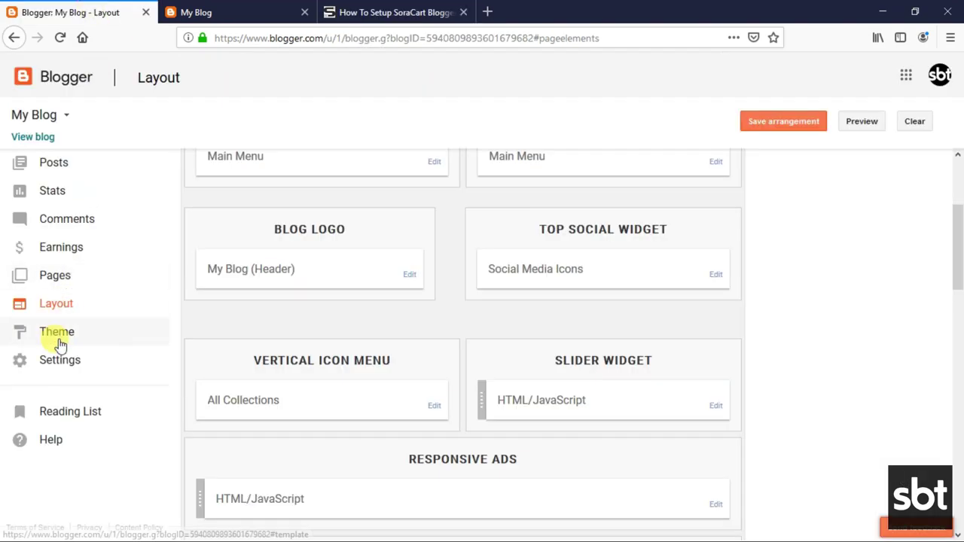
Open Theme > Edit HTML and review the tutorial's megamenu code before returning to the editor.
click(59, 341)
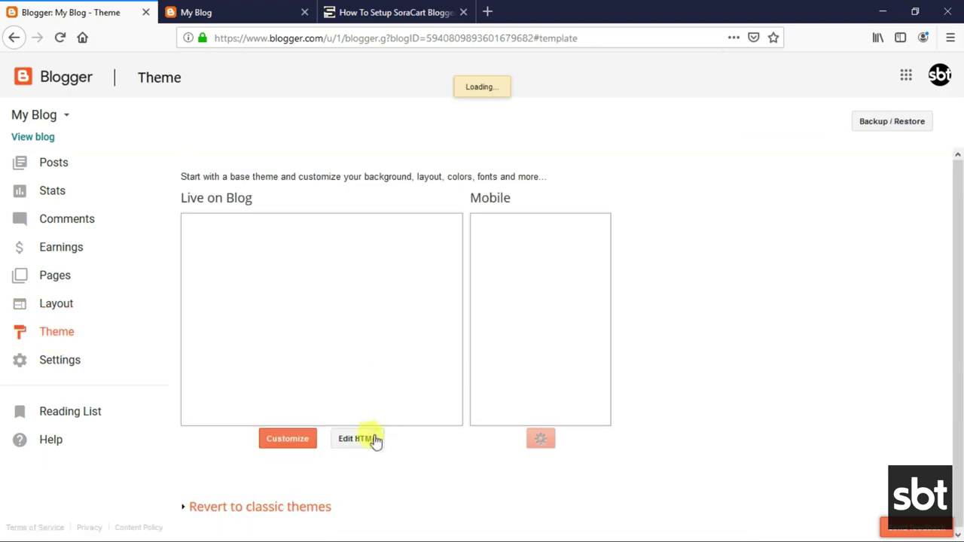
click(374, 441)
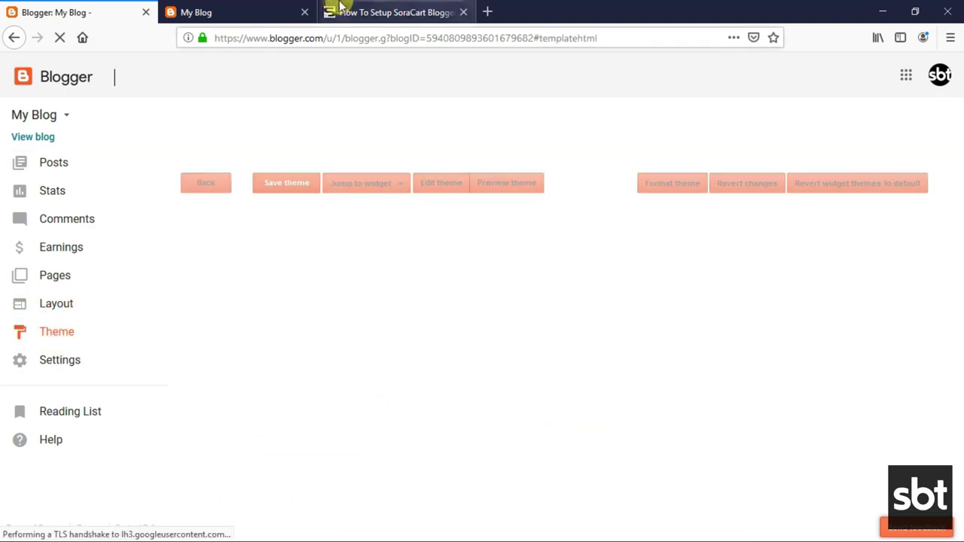
click(350, 9)
scroll(286, 242, up, 3)
scroll(296, 248, up, 10)
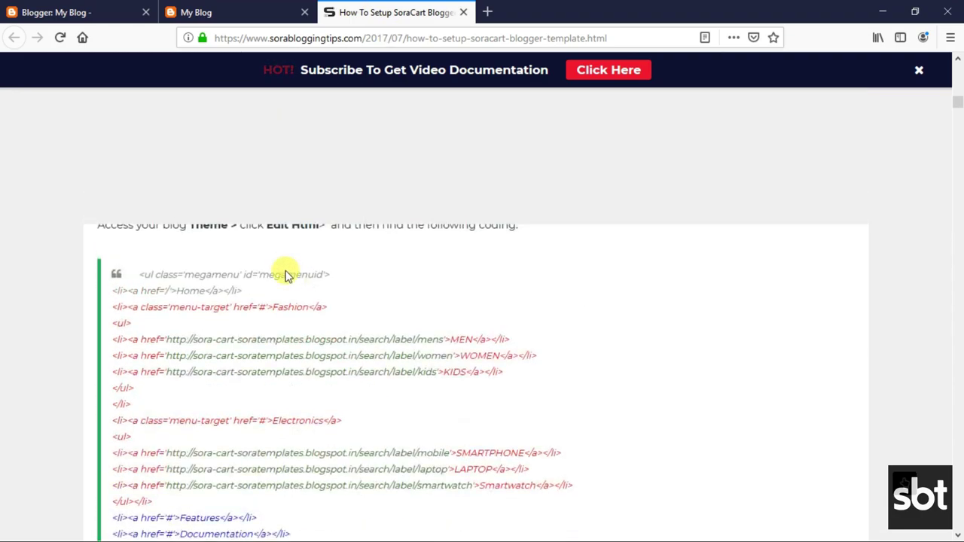
scroll(220, 315, up, 2)
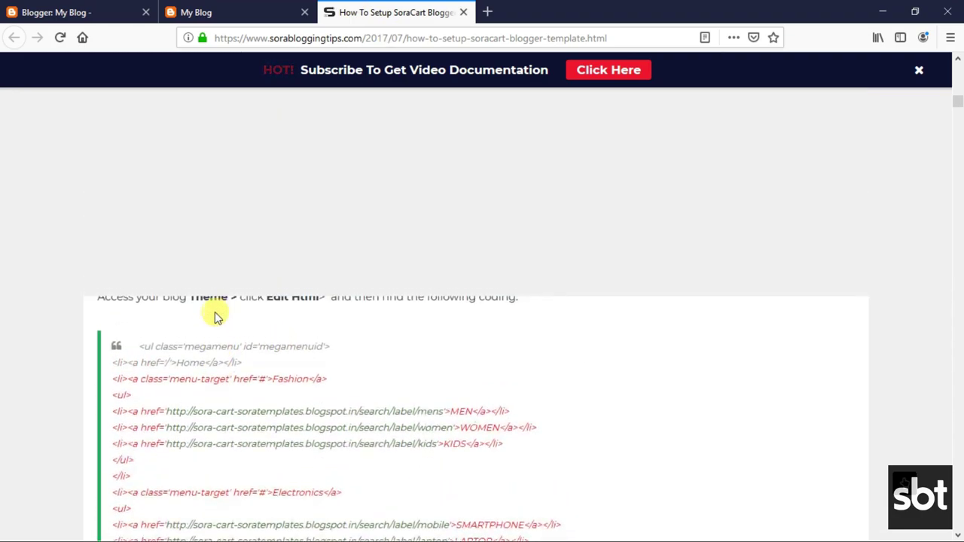
scroll(219, 334, up, 5)
scroll(214, 335, down, 6)
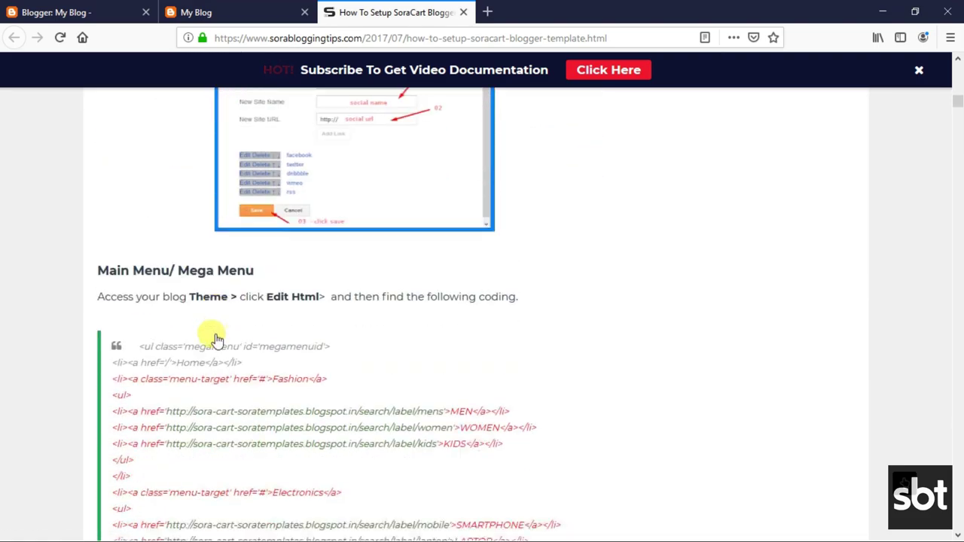
scroll(216, 340, down, 1)
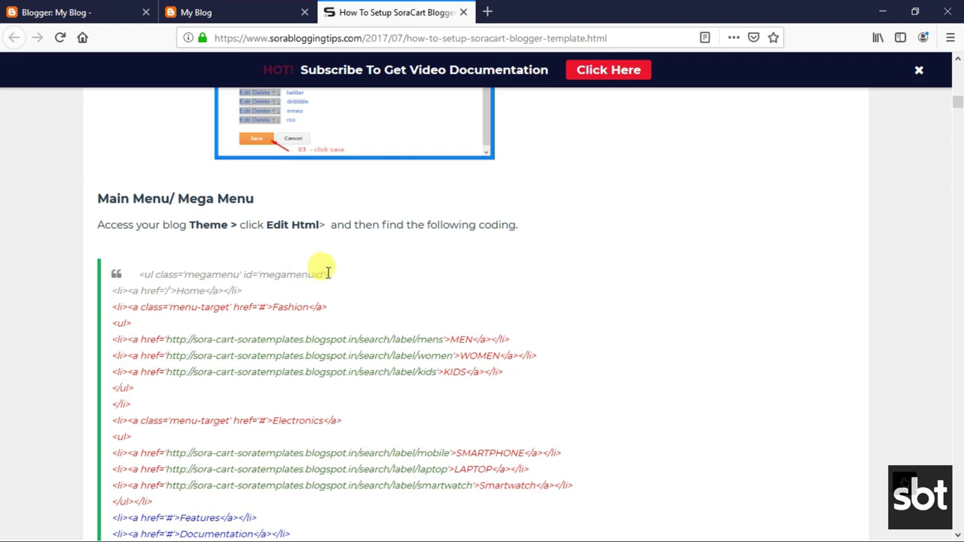
click(113, 6)
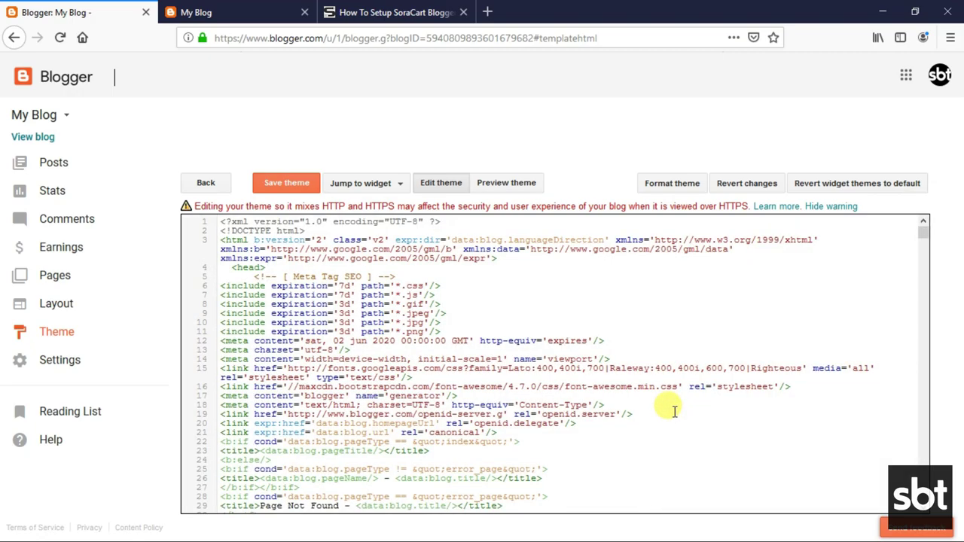
Search the template code for 'megamenu' and jump to its second match.
key(ctrl+f)
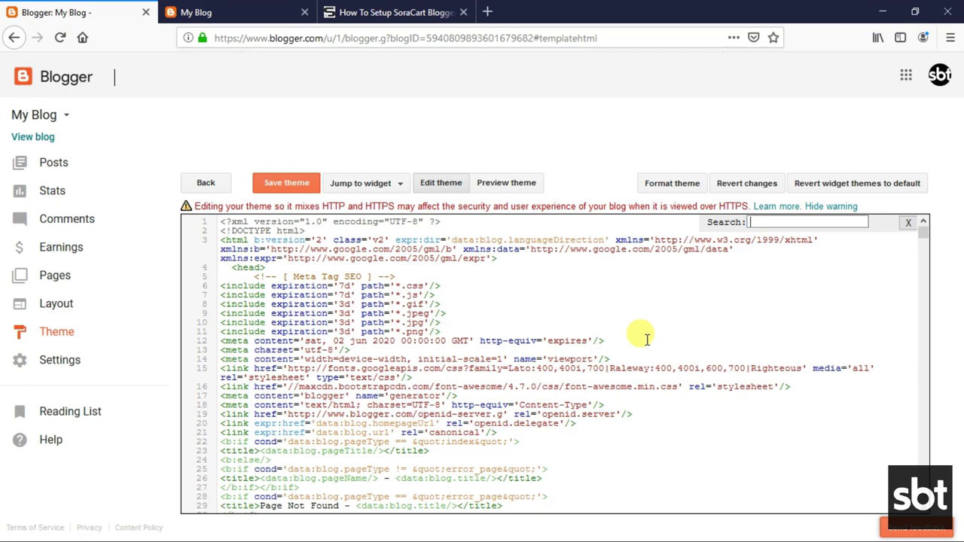
double_click(761, 222)
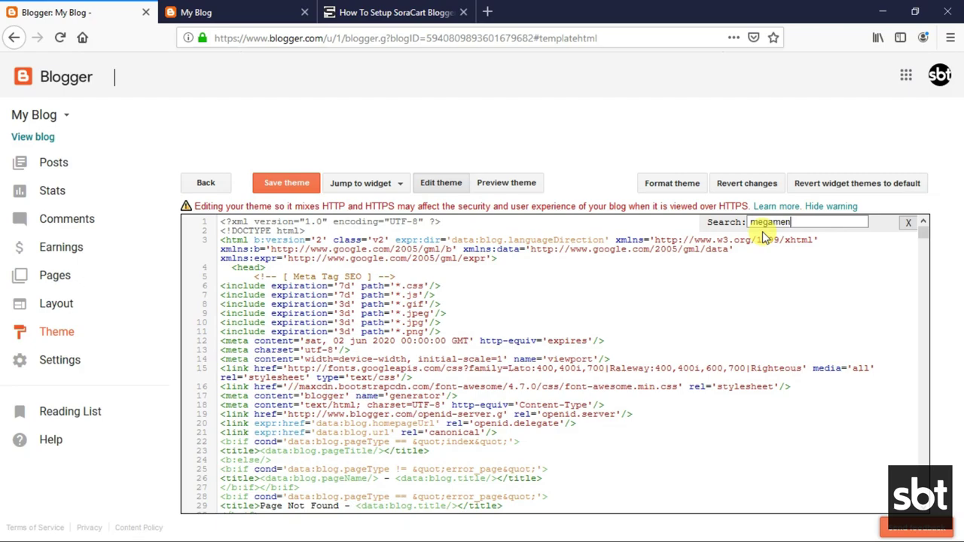
text(megamenu)
key(Return)
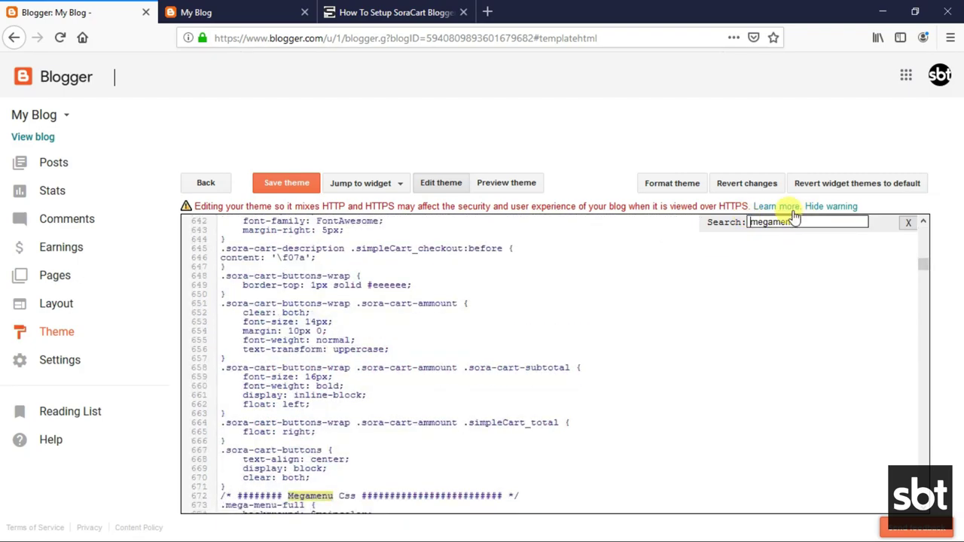
key(Return)
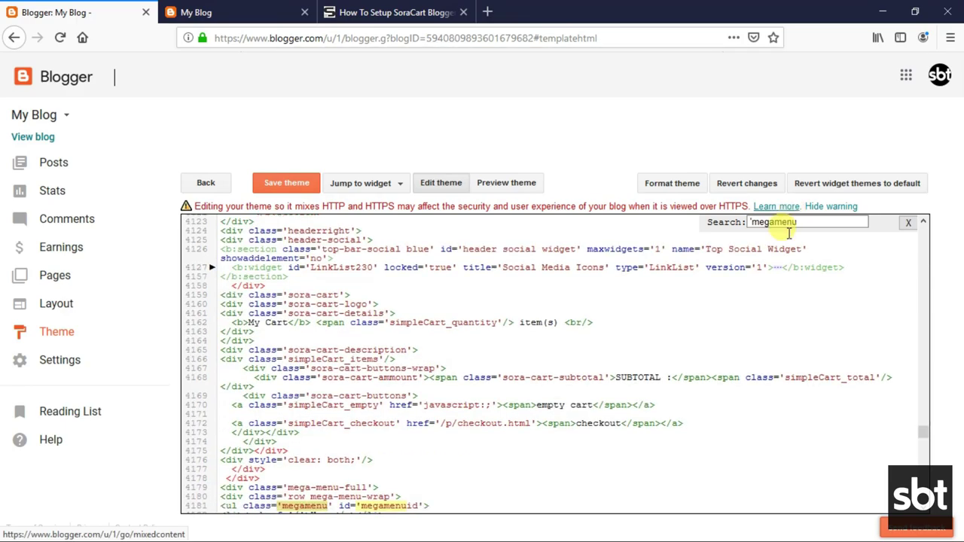
scroll(361, 450, down, 3)
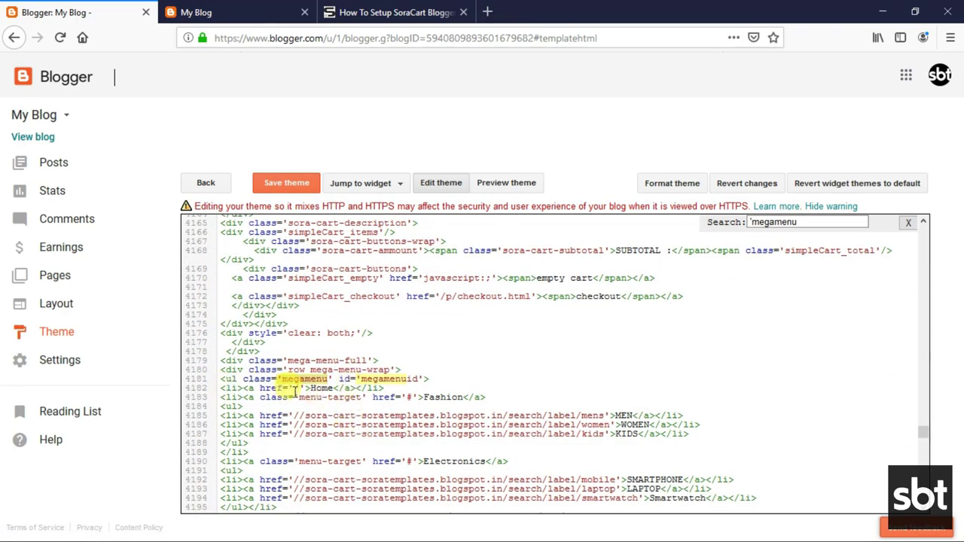
scroll(380, 401, down, 2)
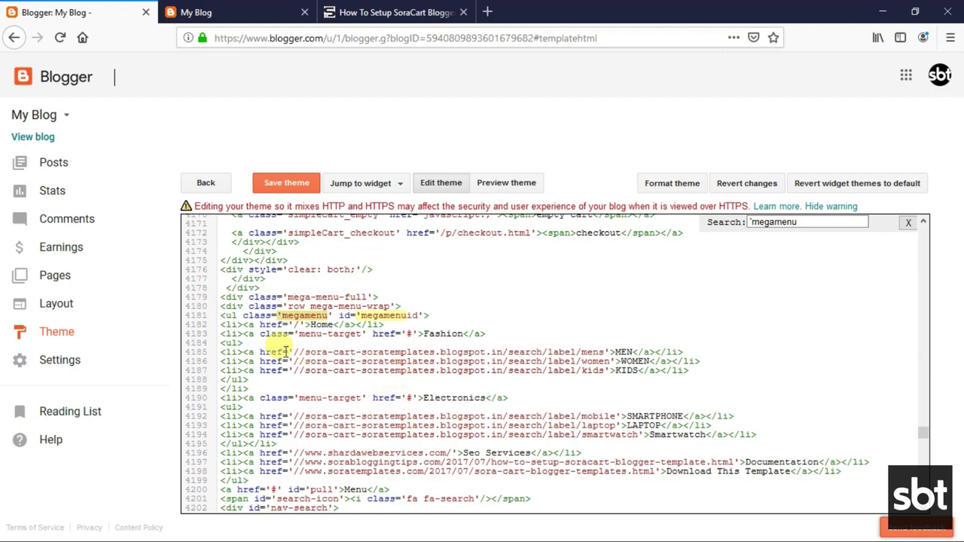
Inspect the Fashion and Electronics submenu code blocks.
drag(293, 334, 692, 377)
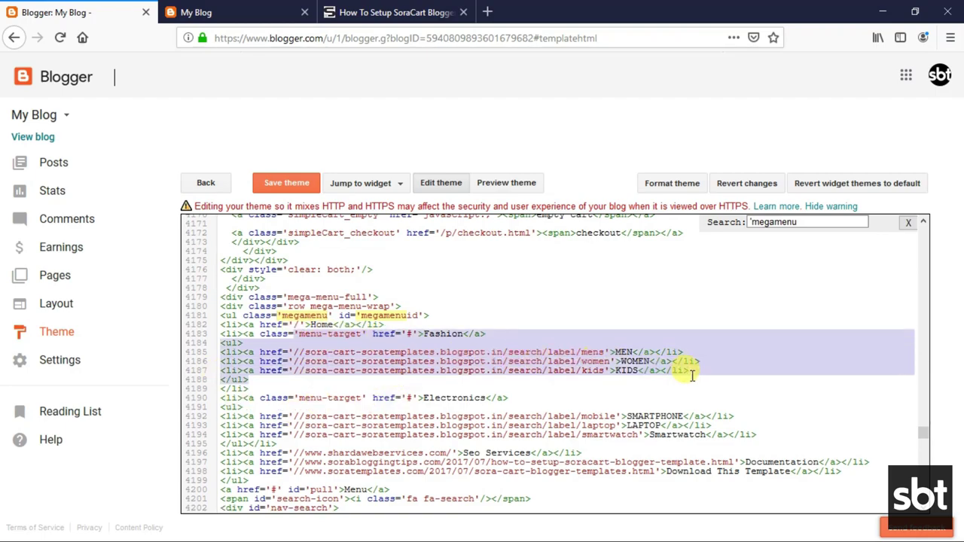
click(533, 370)
drag(283, 397, 724, 430)
click(493, 425)
scroll(497, 427, down, 2)
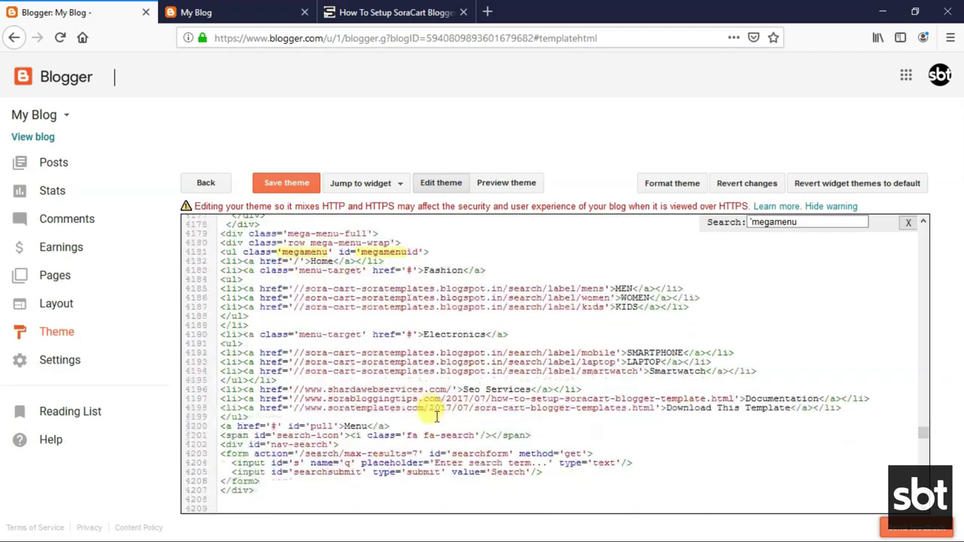
drag(295, 389, 451, 388)
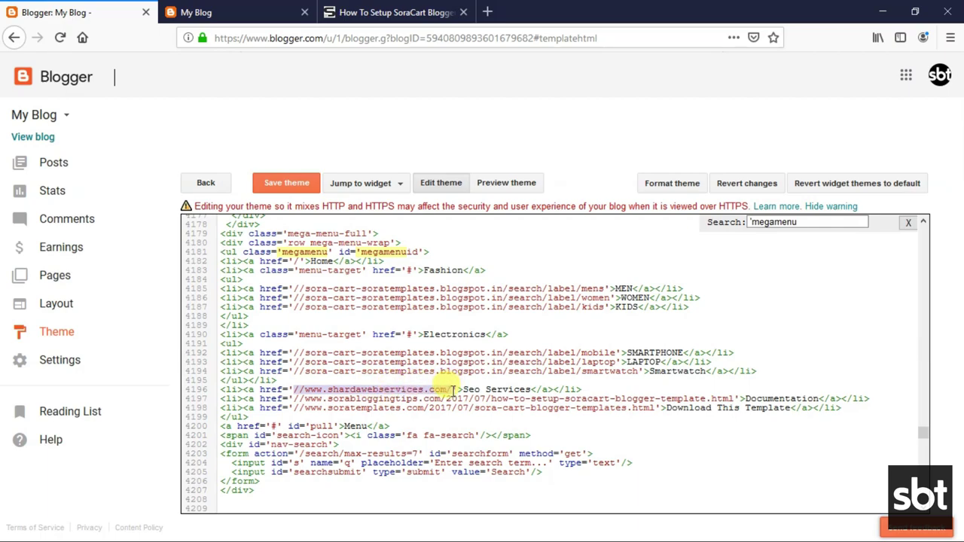
drag(328, 388, 422, 385)
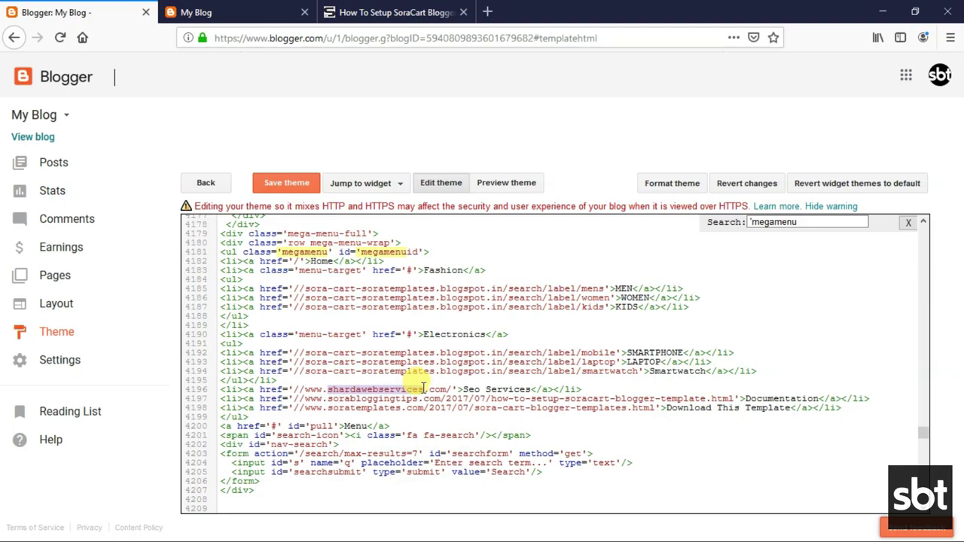
text(yourlink)
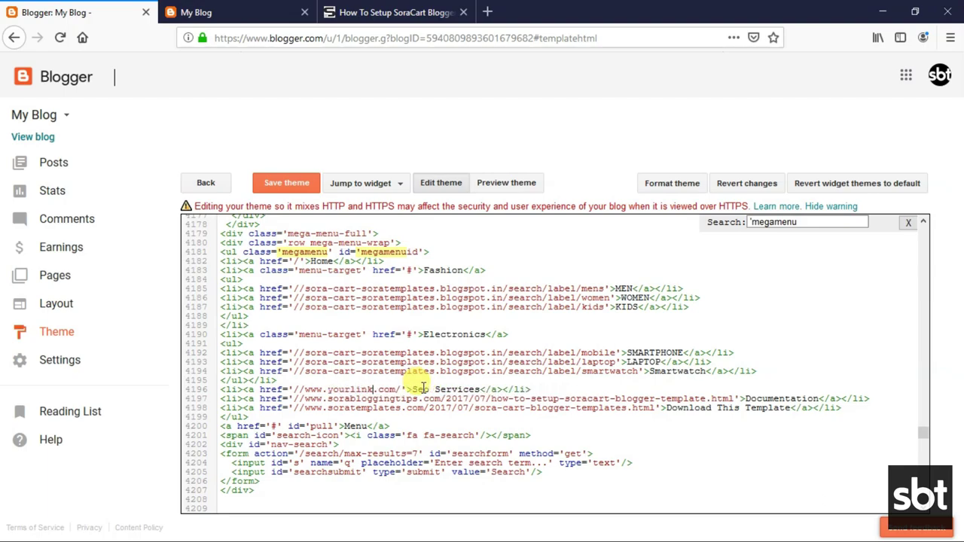
drag(414, 389, 477, 389)
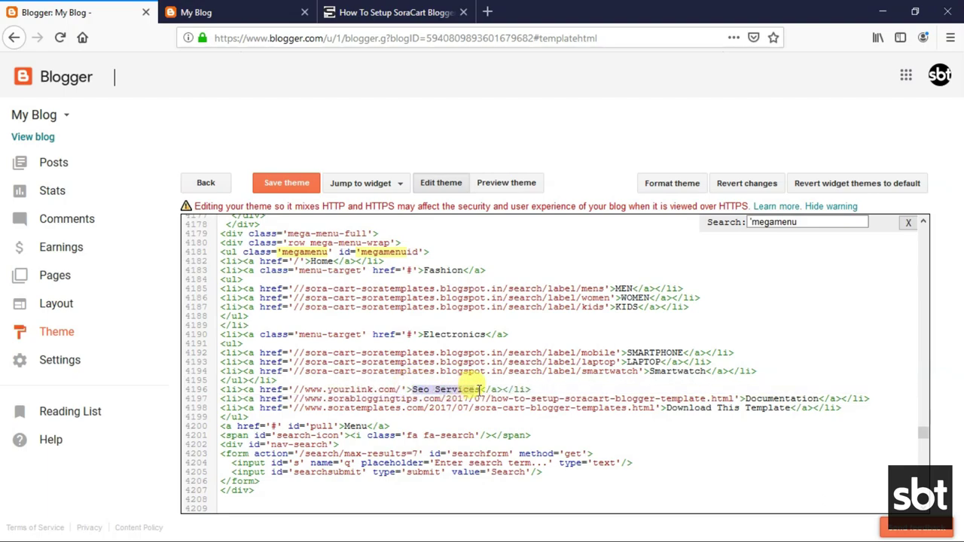
text(Normal)
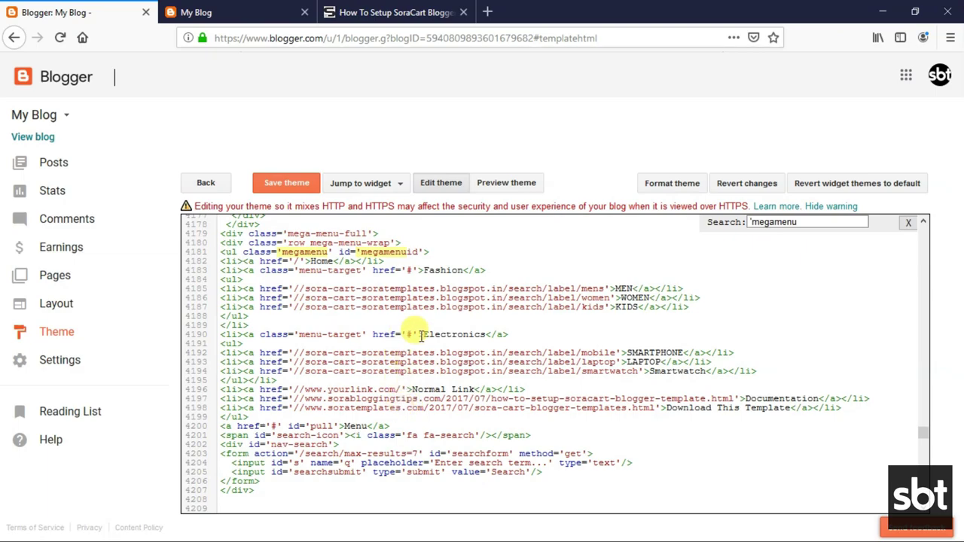
Rename Electronics to Mega Menu Text and SMARTPHONE to Sub Mega Text, then save the theme.
drag(423, 333, 484, 332)
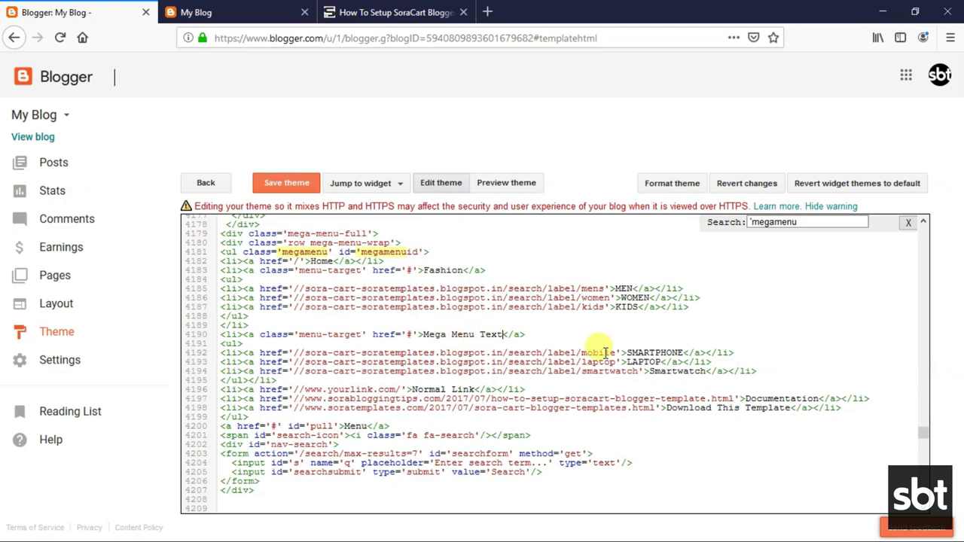
drag(629, 352, 670, 352)
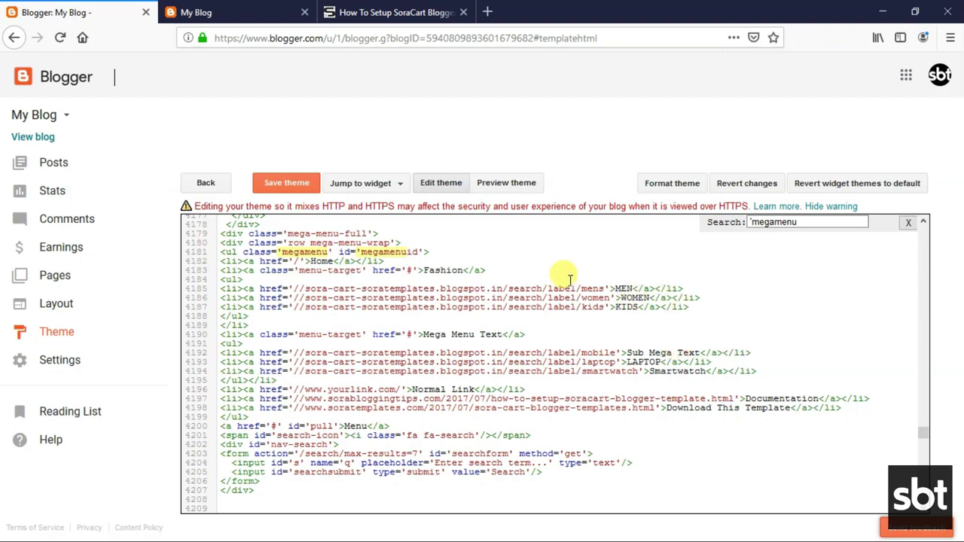
drag(291, 353, 614, 352)
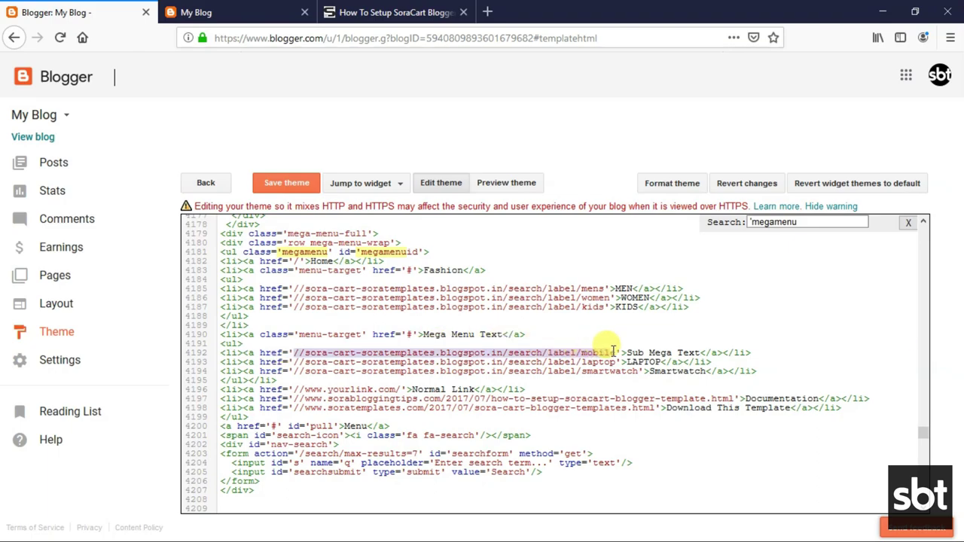
click(489, 351)
click(275, 186)
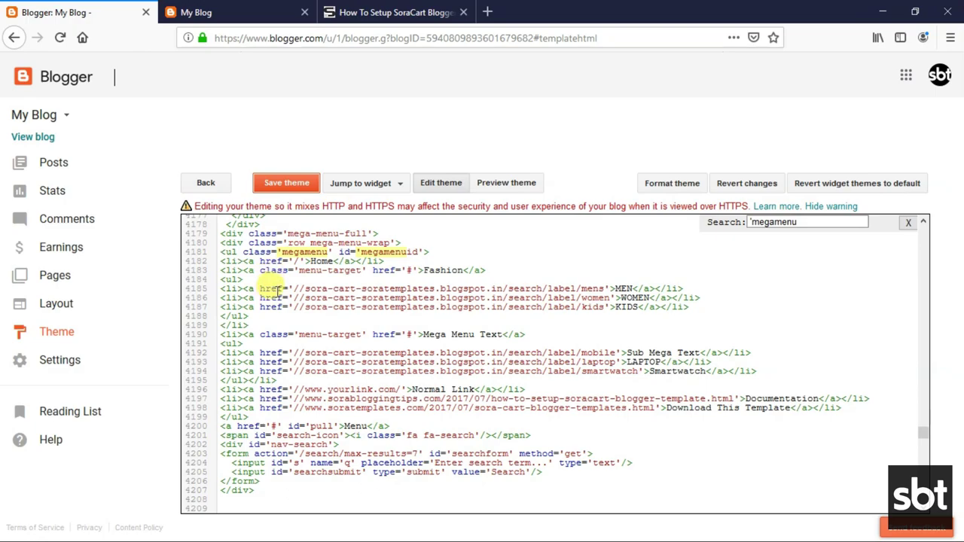
click(241, 13)
Reload the live blog and check that Mega Menu Text drops down with Sub Mega Text.
click(61, 37)
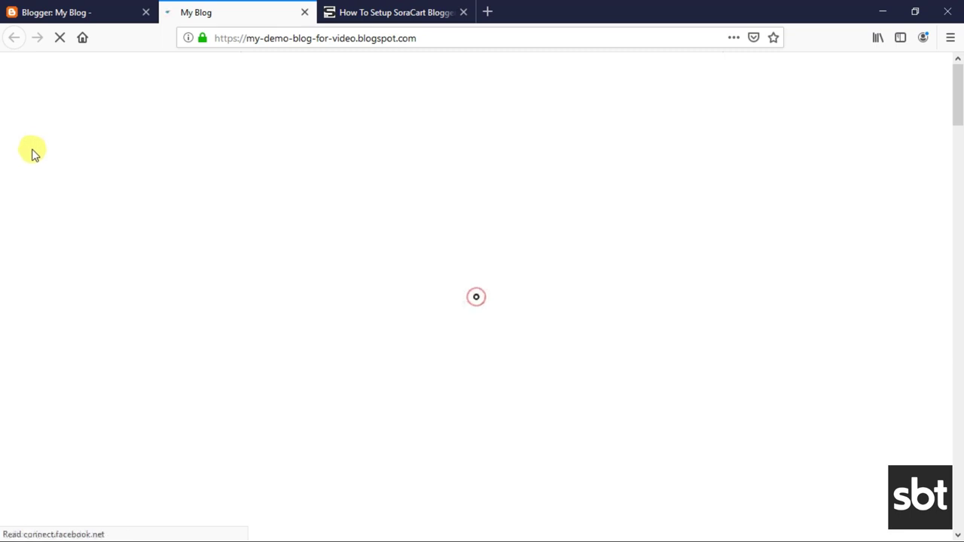
scroll(179, 316, down, 3)
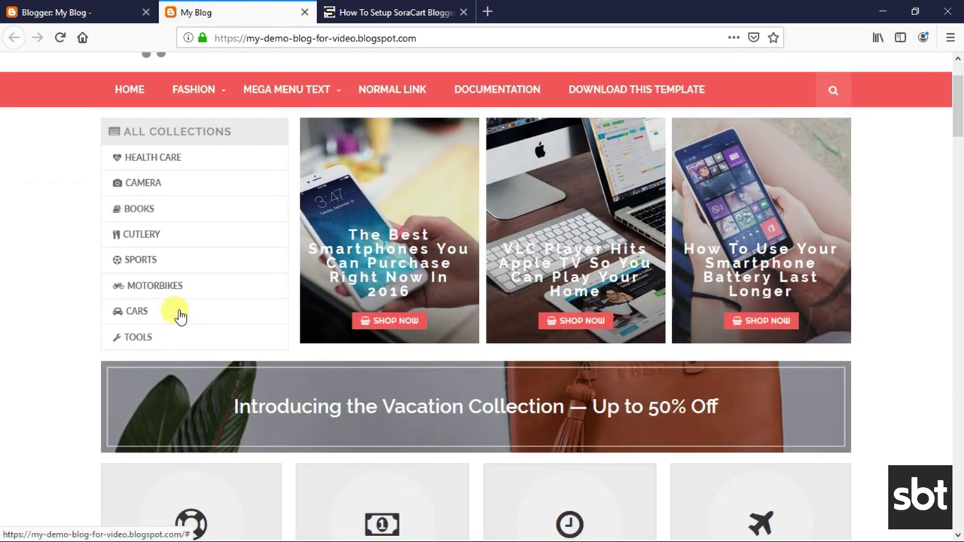
scroll(179, 319, up, 3)
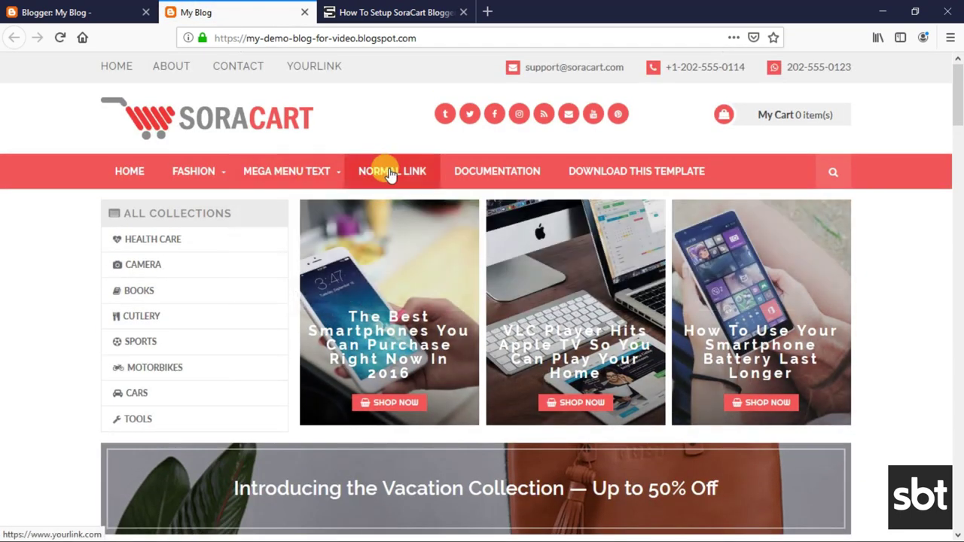
mouse_move(291, 201)
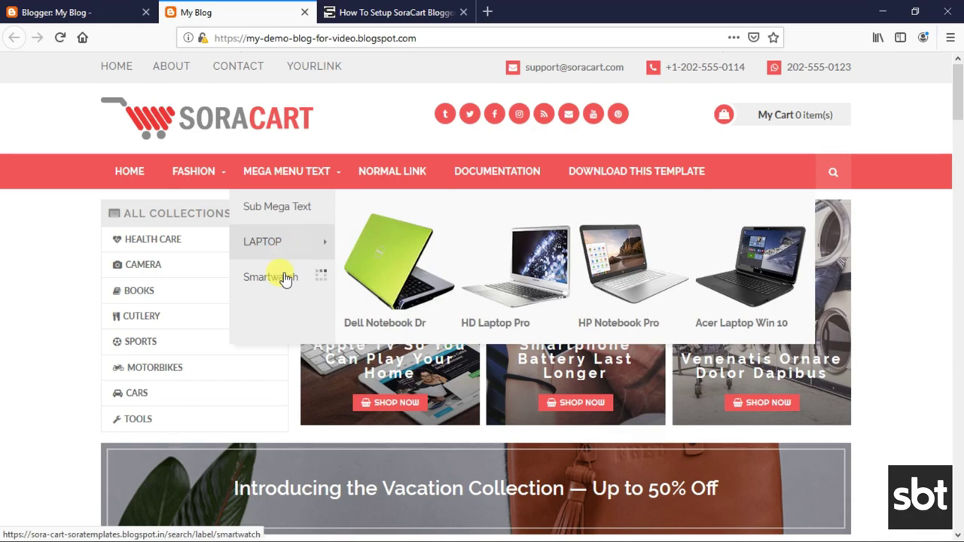
mouse_move(283, 278)
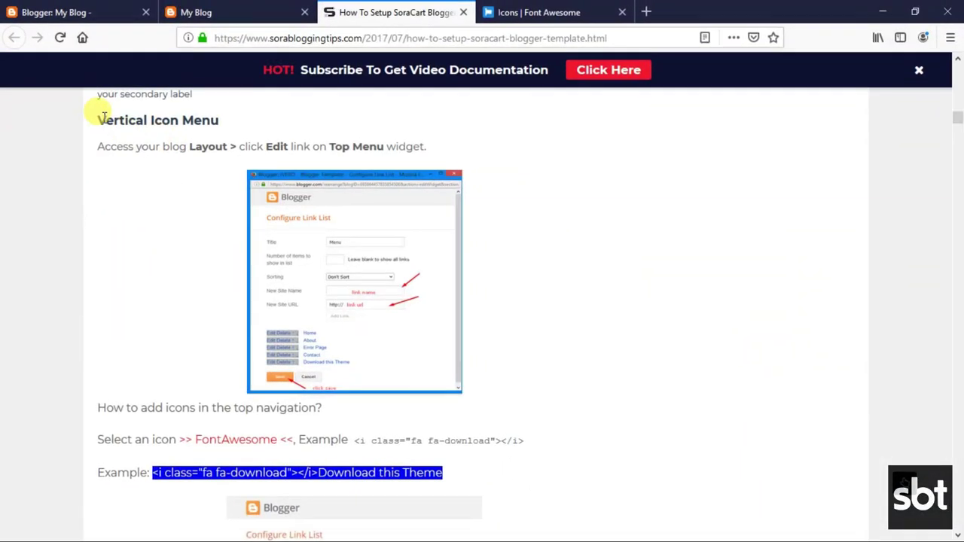
Read the Vertical Icon Menu instructions on editing the widget and adding icons.
drag(104, 117, 215, 121)
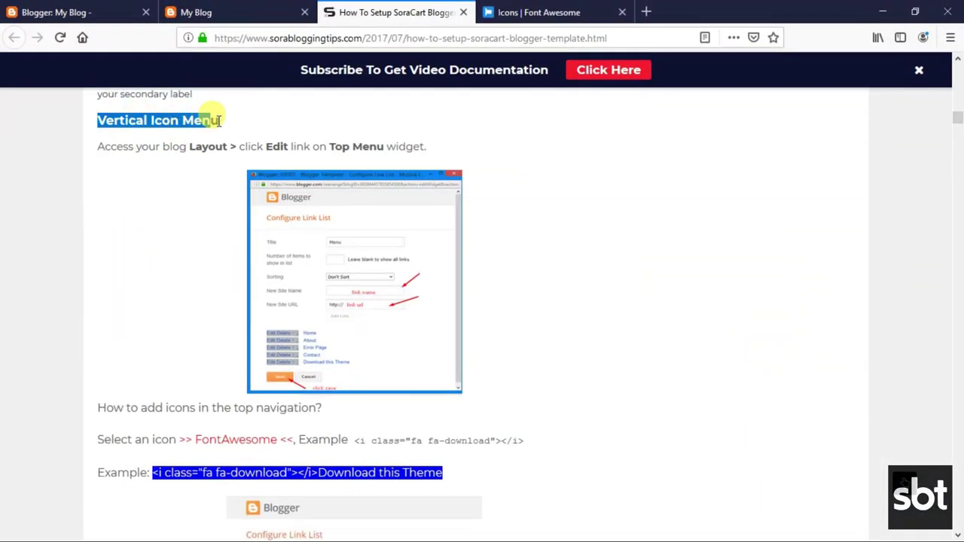
click(115, 140)
drag(99, 146, 422, 142)
click(339, 142)
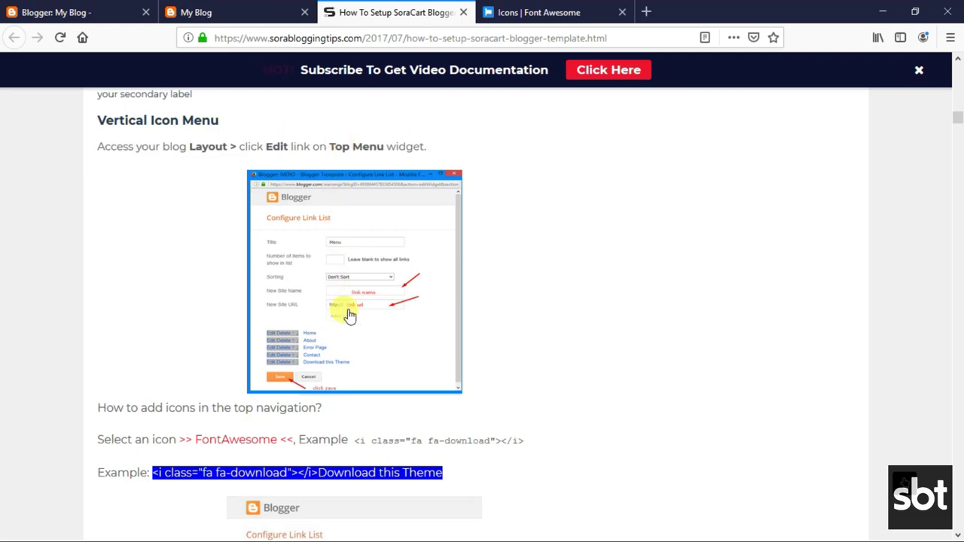
drag(98, 406, 446, 476)
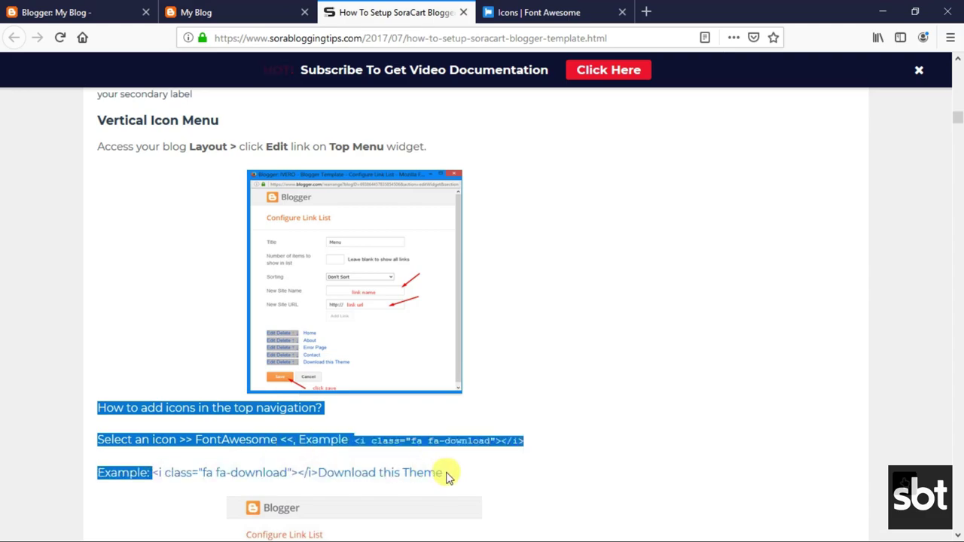
scroll(381, 459, down, 3)
drag(153, 257, 442, 257)
scroll(399, 409, down, 2)
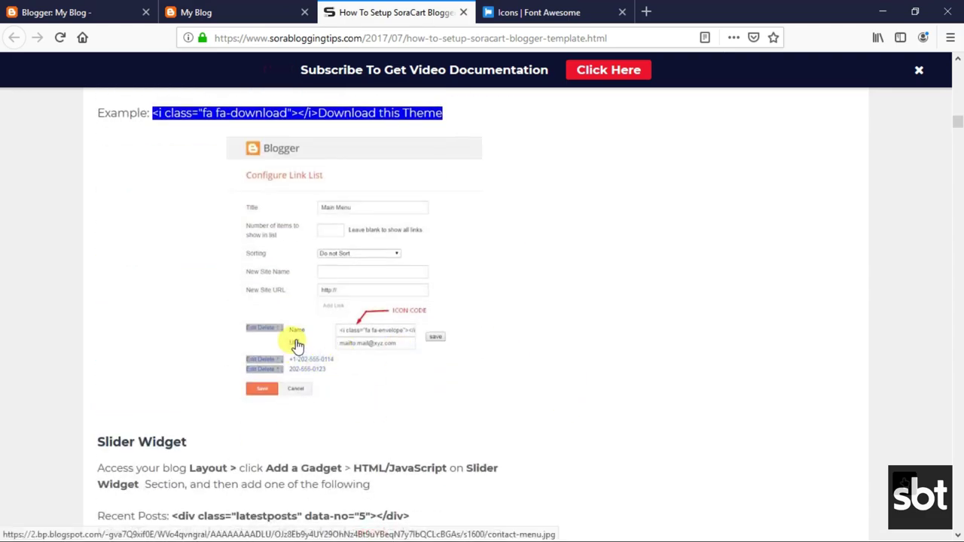
scroll(354, 158, up, 3)
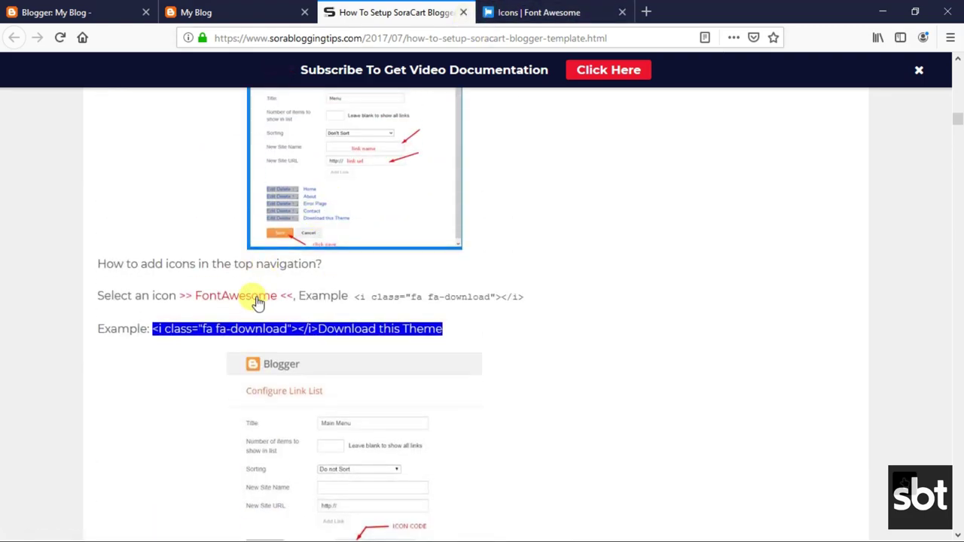
View and close the Font Awesome icons page, then return to the Blogger theme editor.
right_click(258, 299)
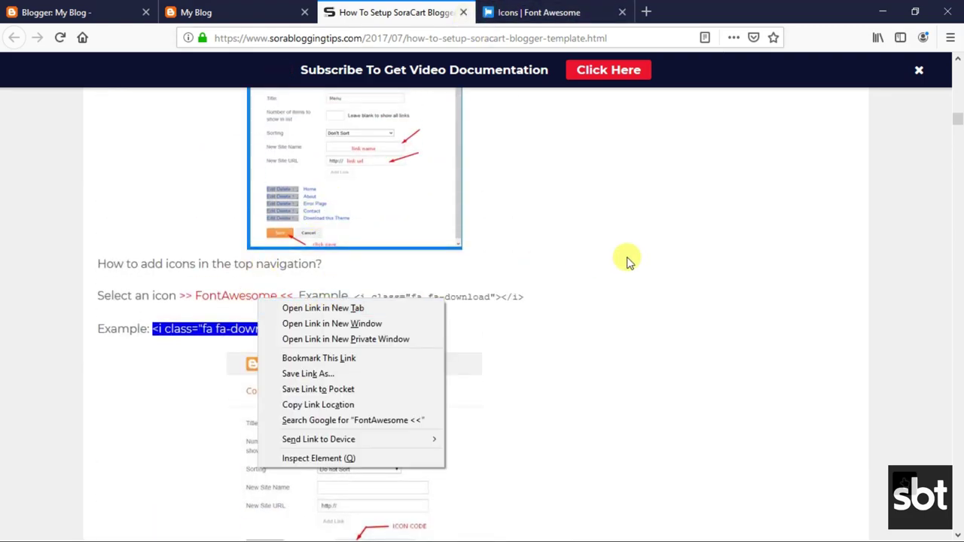
key(Escape)
click(497, 12)
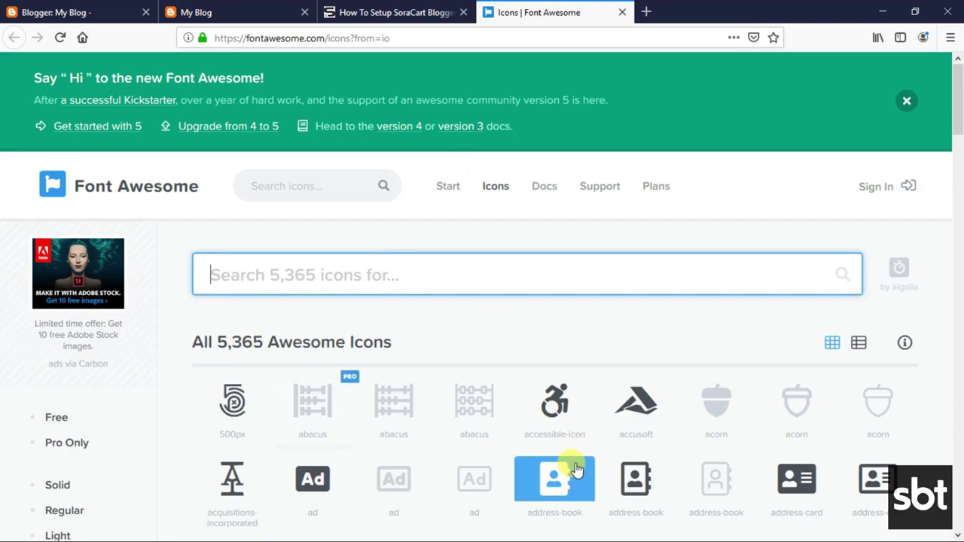
scroll(430, 387, down, 4)
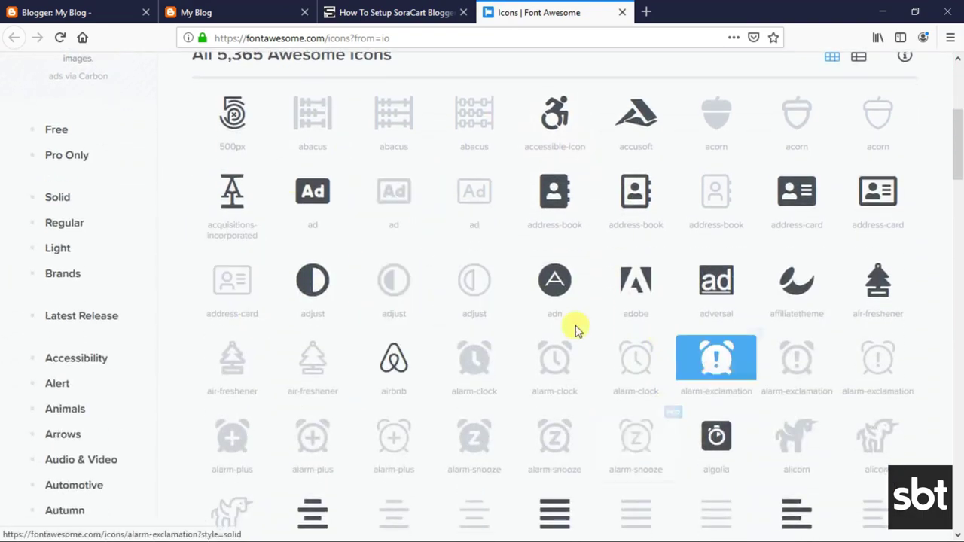
click(622, 12)
click(75, 10)
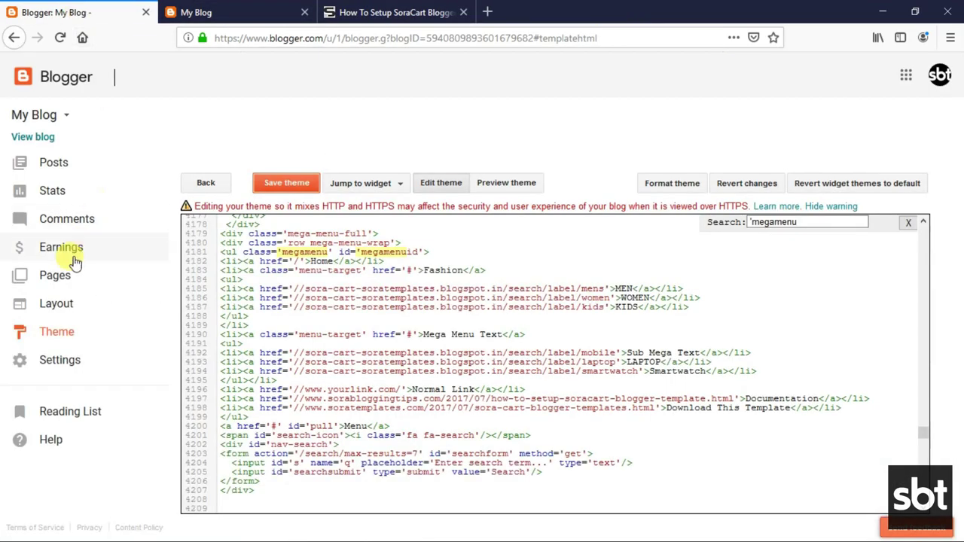
Open the All Collections link list gadget on the Layout page.
click(58, 304)
scroll(437, 334, down, 5)
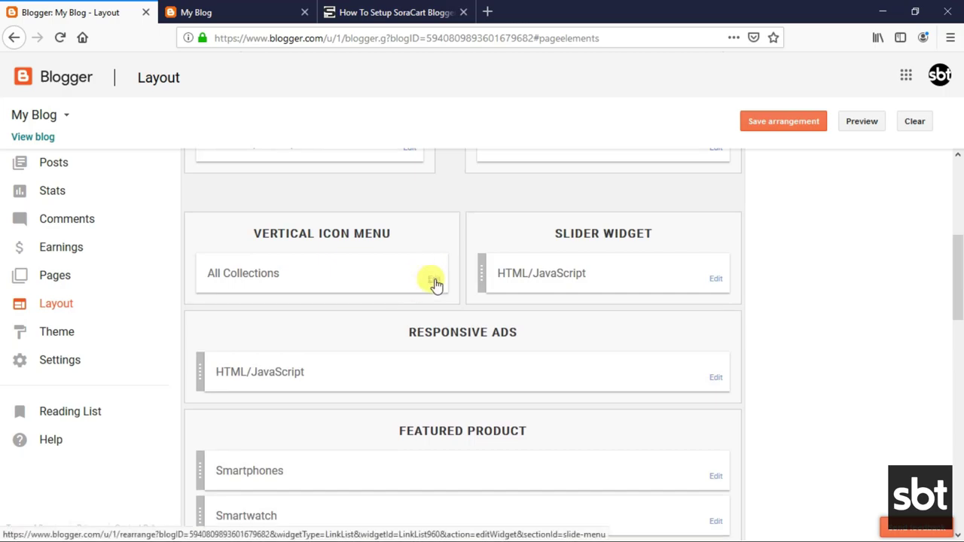
click(435, 282)
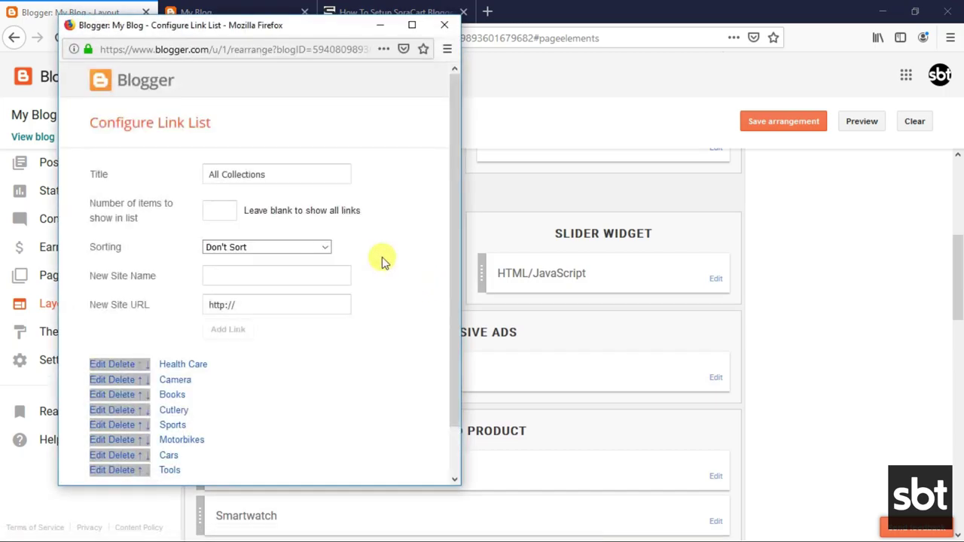
scroll(287, 283, down, 2)
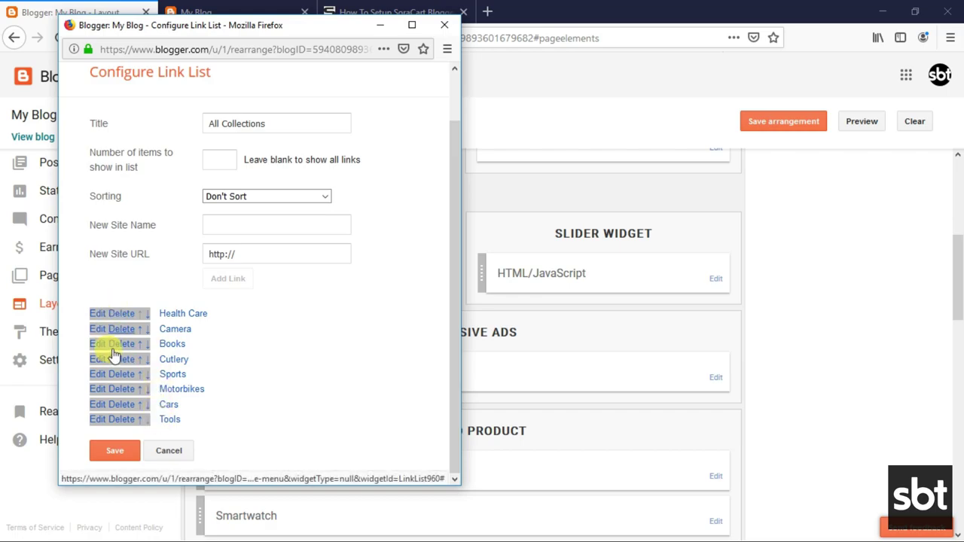
click(259, 226)
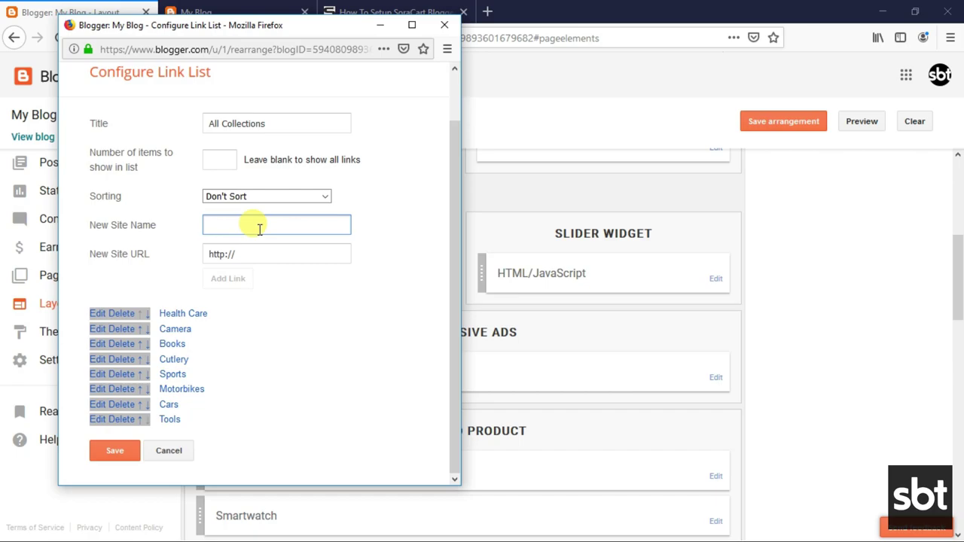
Rename the Tools link to 'Your Text', keeping the wrench icon, and save the list.
click(94, 423)
scroll(241, 388, down, 1)
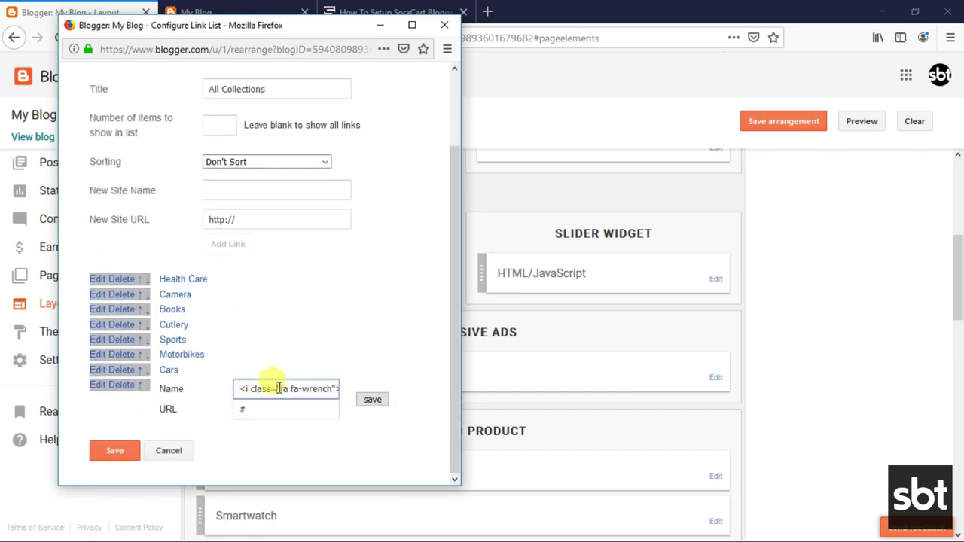
key(End)
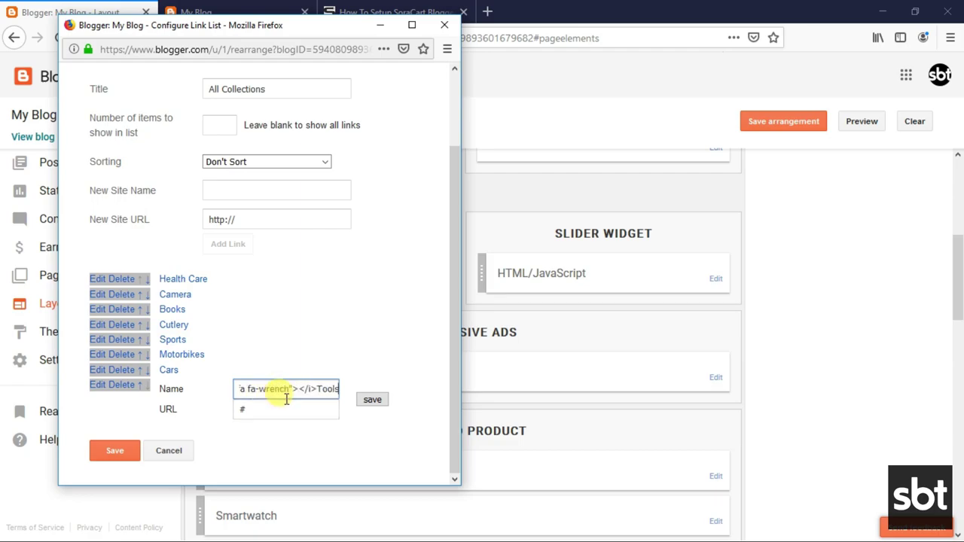
drag(319, 389, 354, 388)
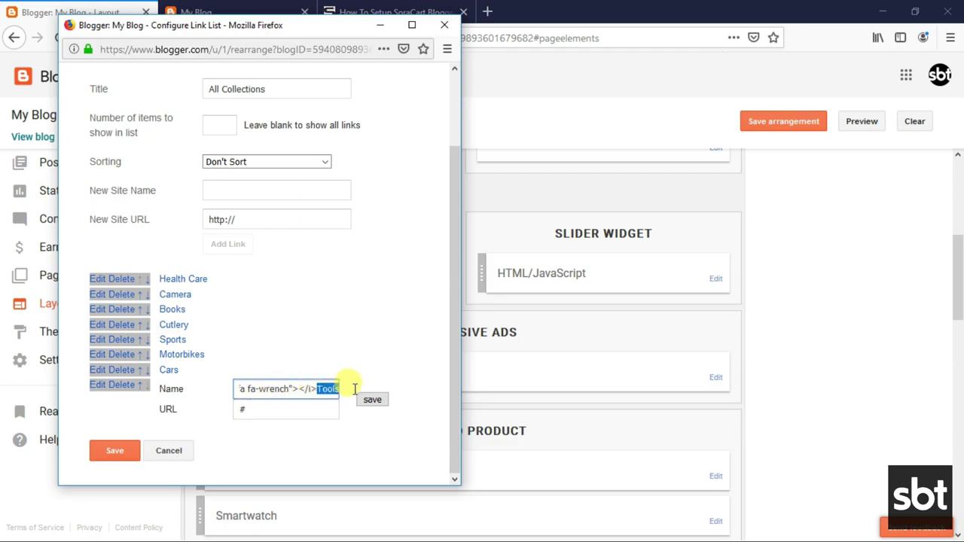
text(Your Text)
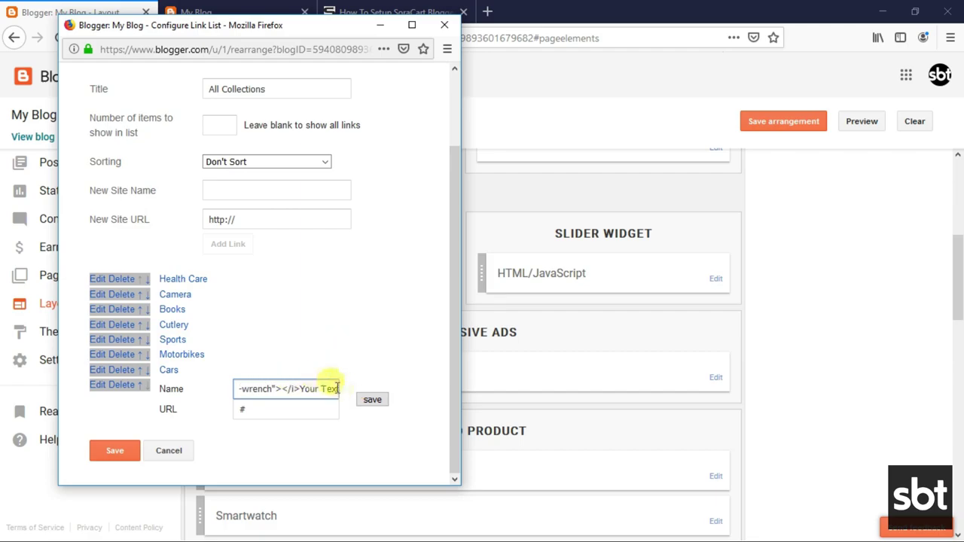
click(370, 399)
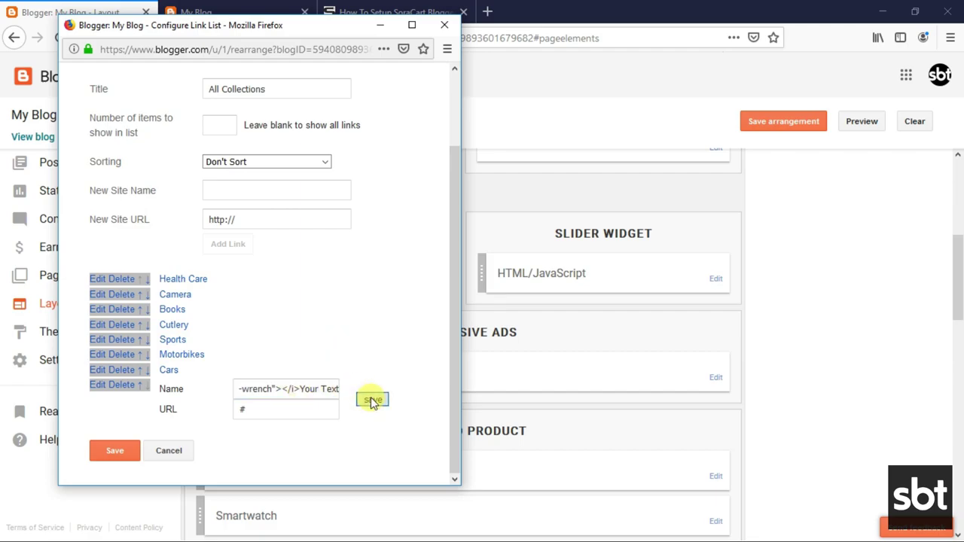
click(126, 454)
click(177, 12)
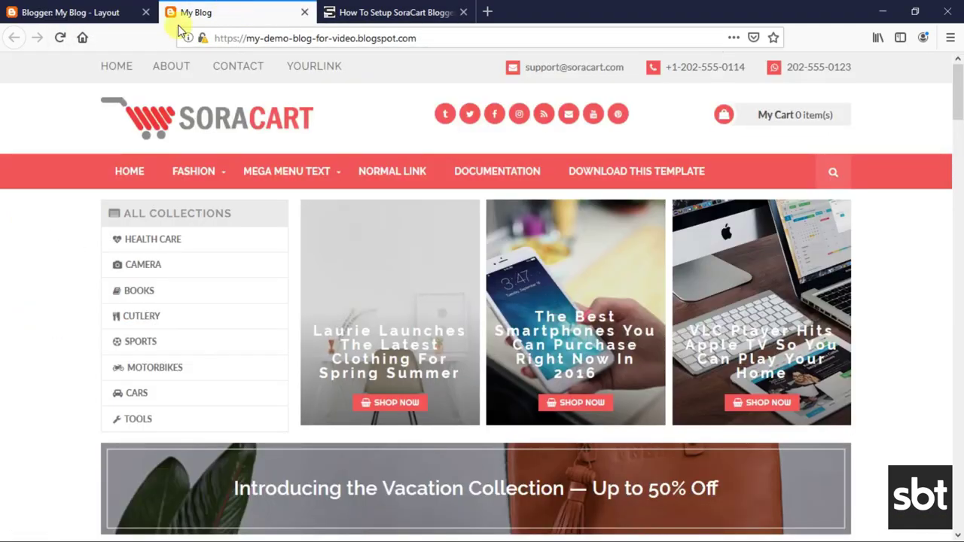
Reload the live SoraCart blog to show the saved link list.
click(63, 39)
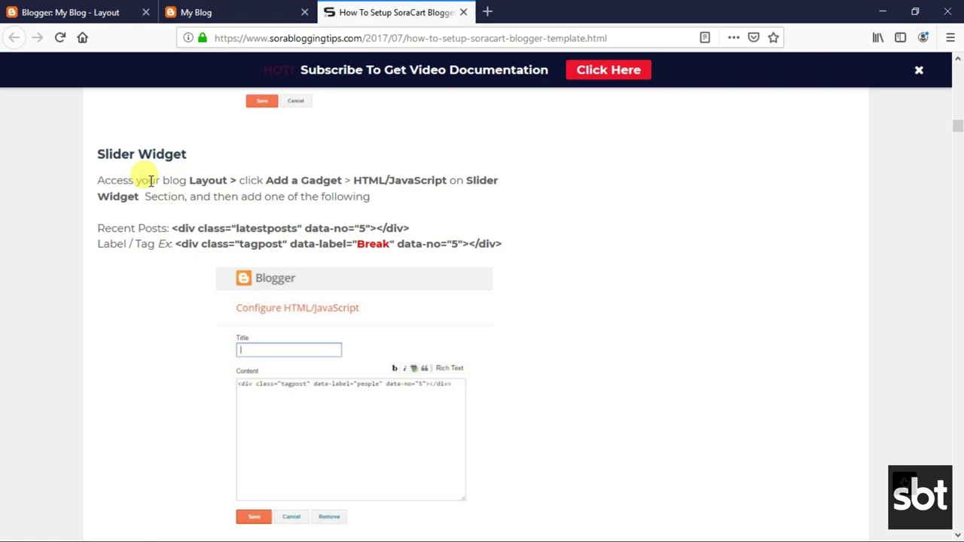
Read the Slider Widget heading and its instructions paragraph in the guide.
drag(97, 154, 195, 157)
click(111, 181)
drag(100, 180, 380, 205)
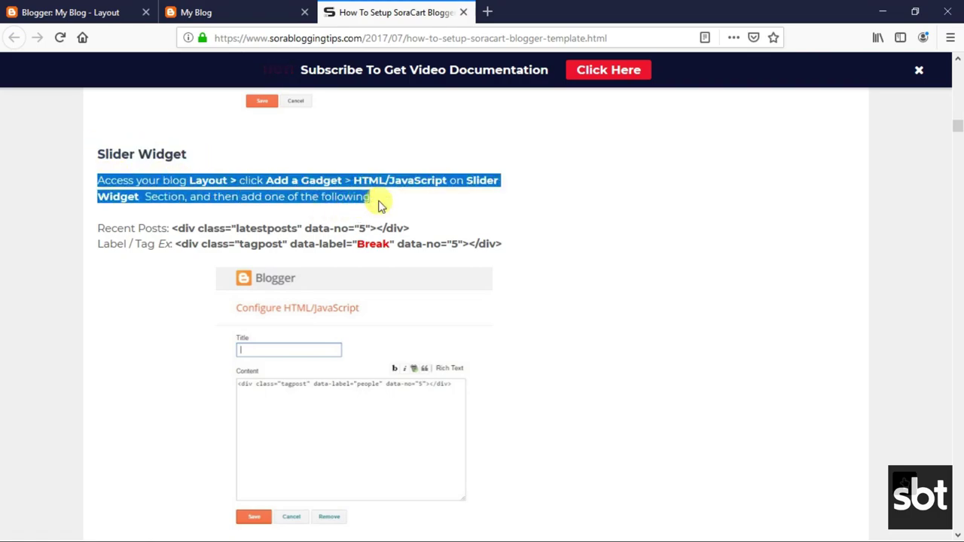
click(254, 189)
Copy both Slider Widget code lines, Recent Posts and Label/Tag, and return to Layout.
drag(100, 228, 505, 248)
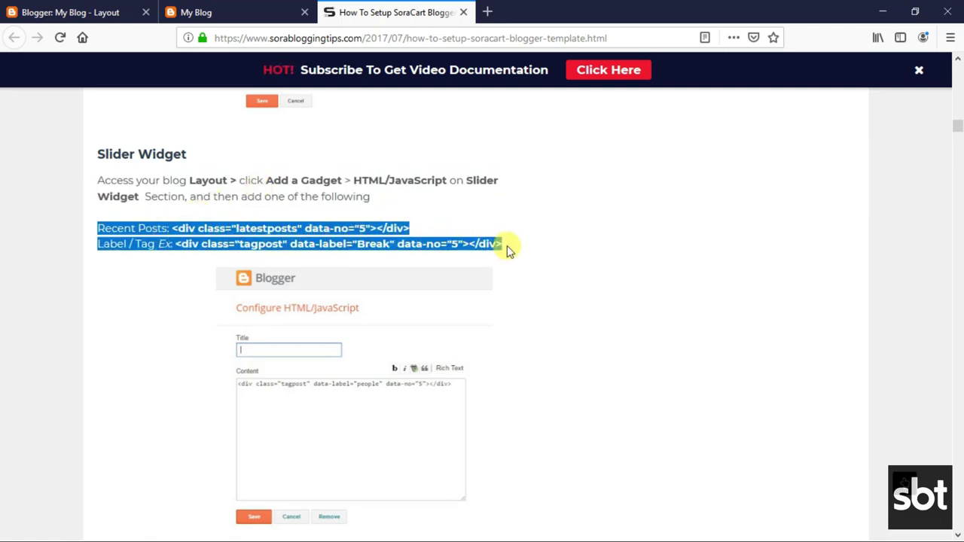
click(290, 240)
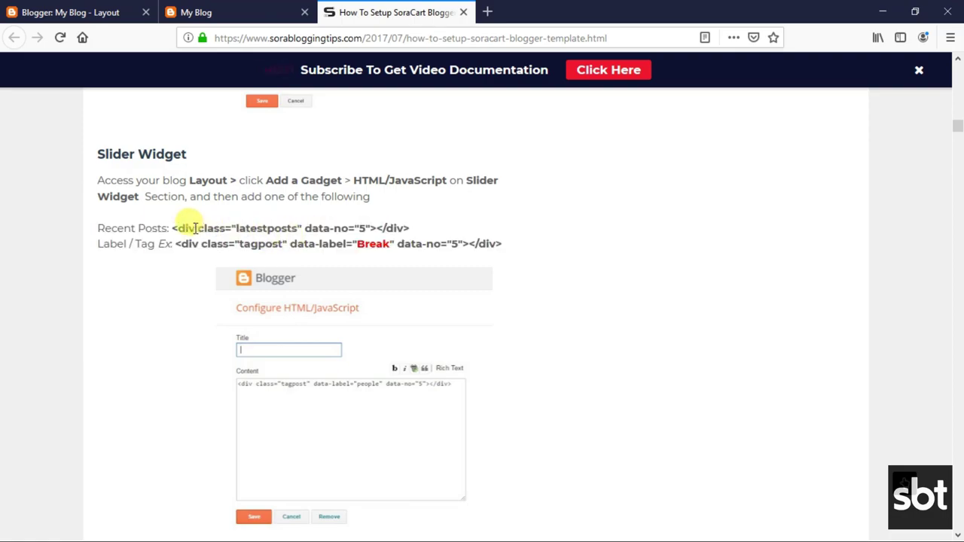
drag(100, 227, 498, 242)
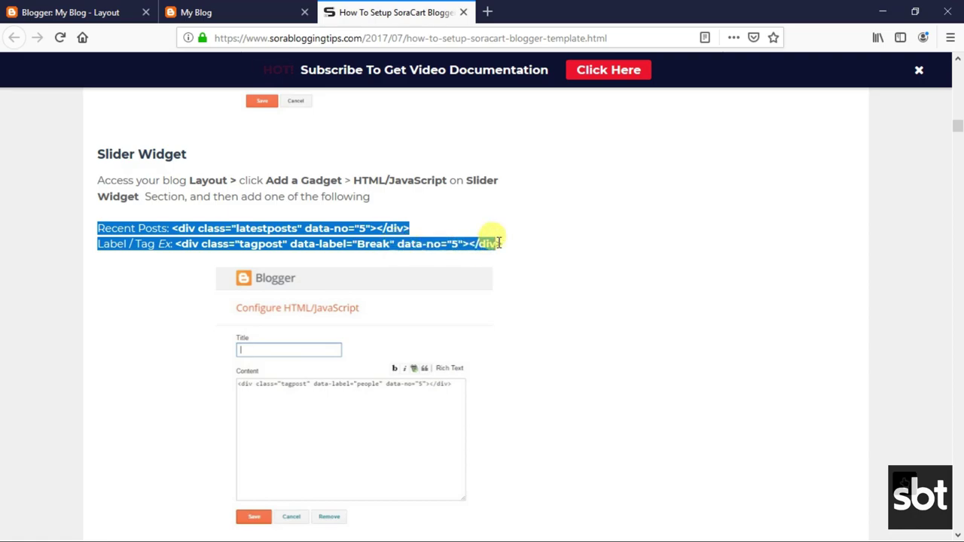
right_click(379, 233)
click(404, 248)
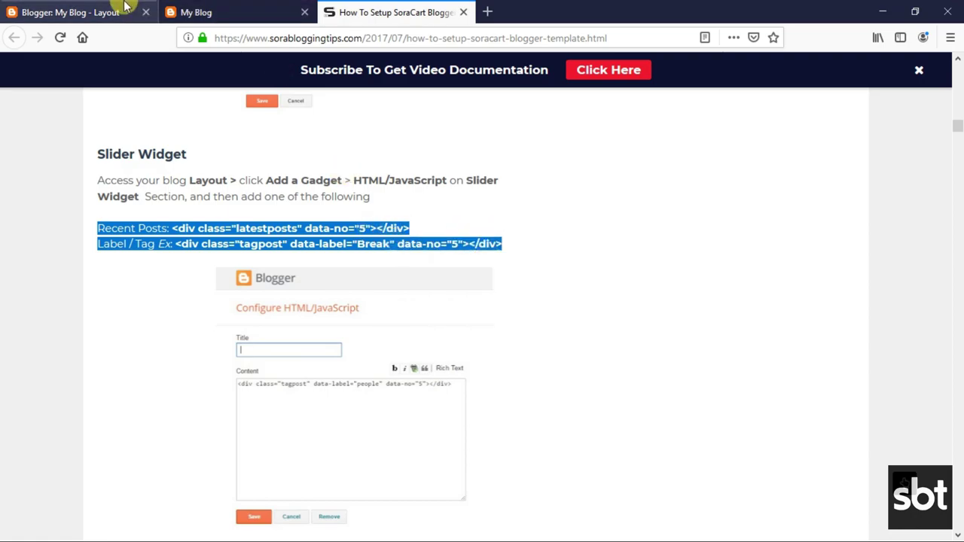
click(125, 6)
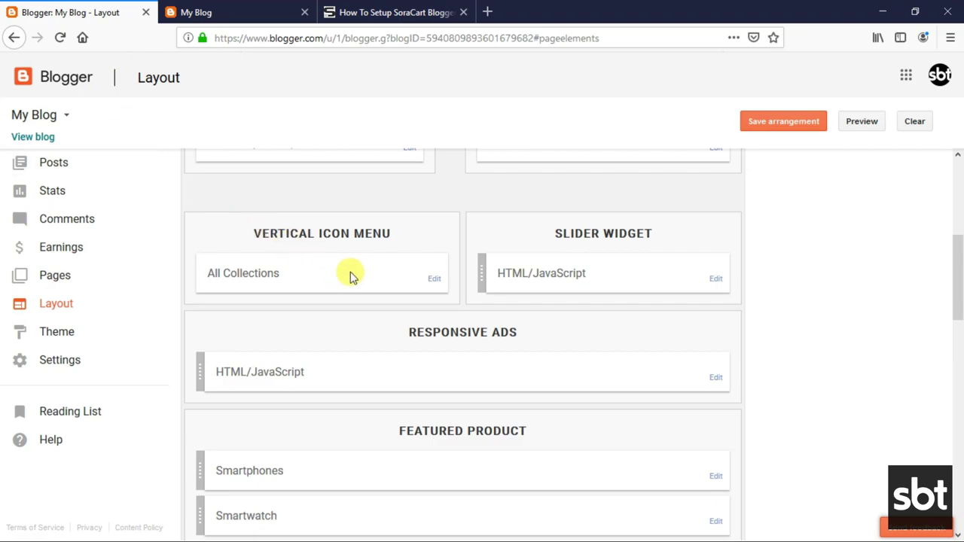
Replace the Slider Widget gadget's existing content with the copied slider code.
click(713, 280)
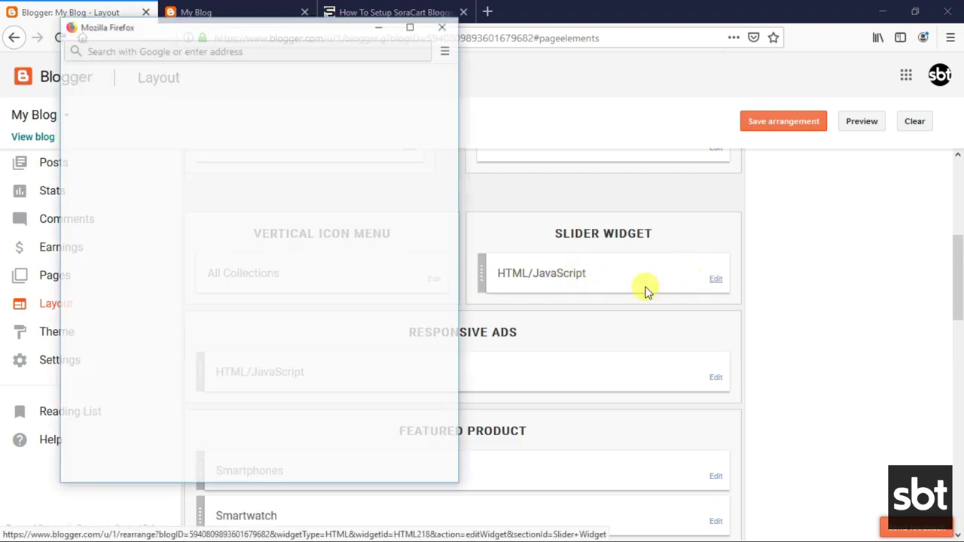
click(167, 255)
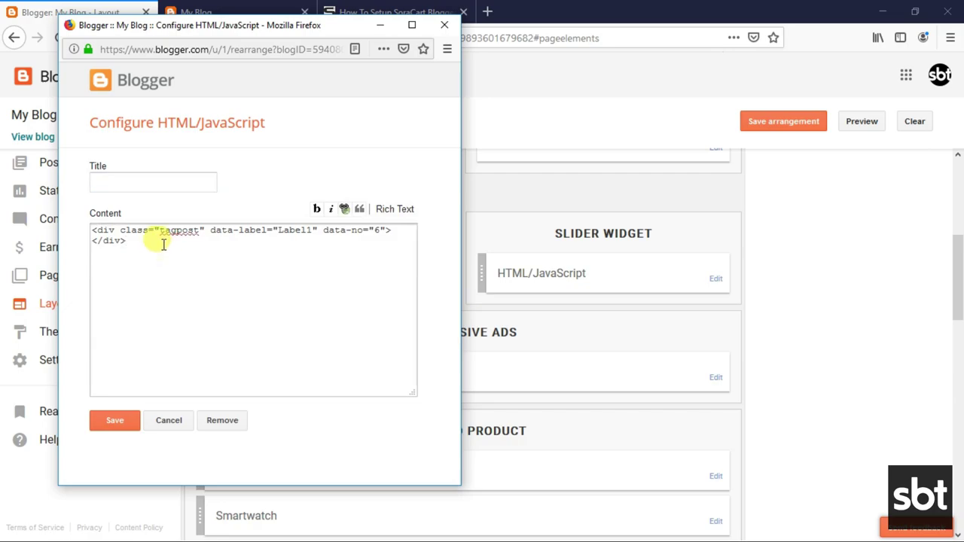
right_click(162, 246)
click(221, 339)
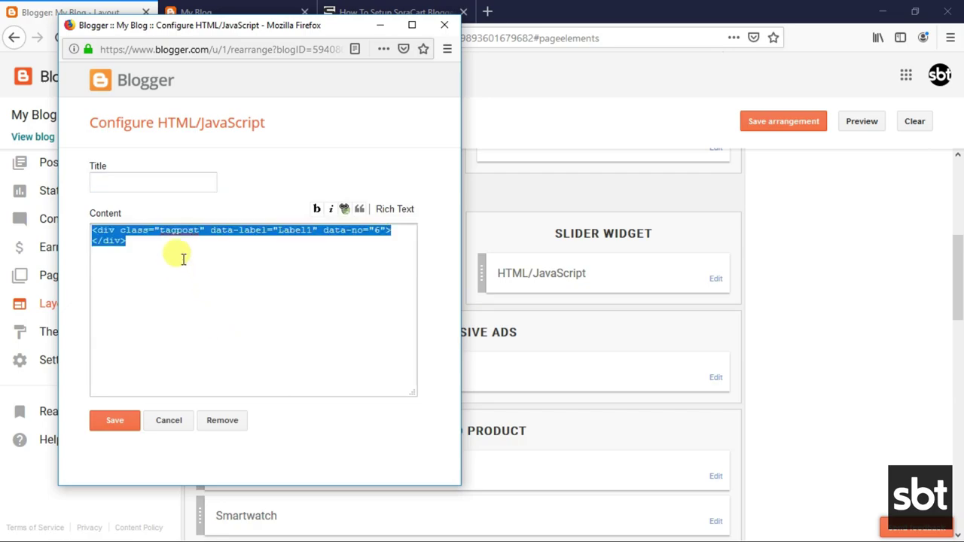
right_click(188, 239)
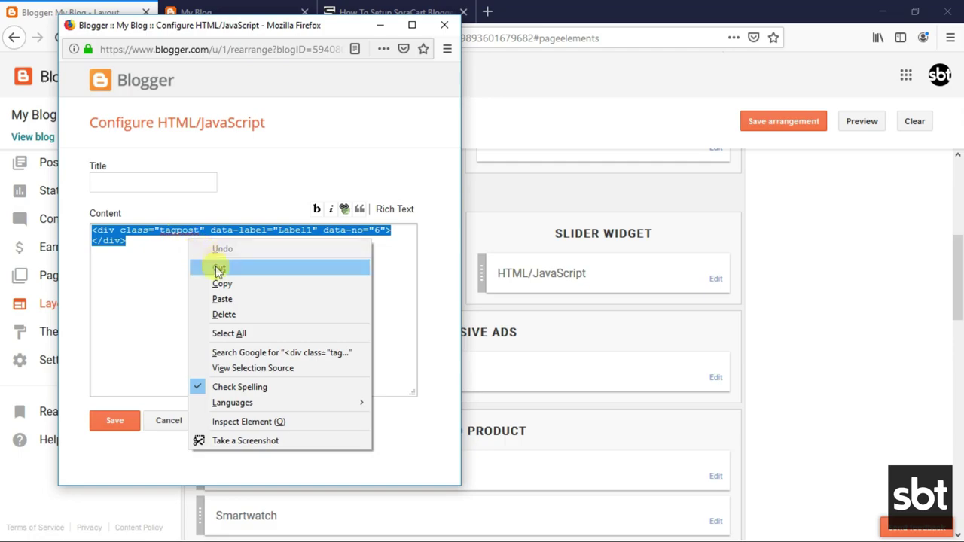
click(223, 314)
right_click(200, 247)
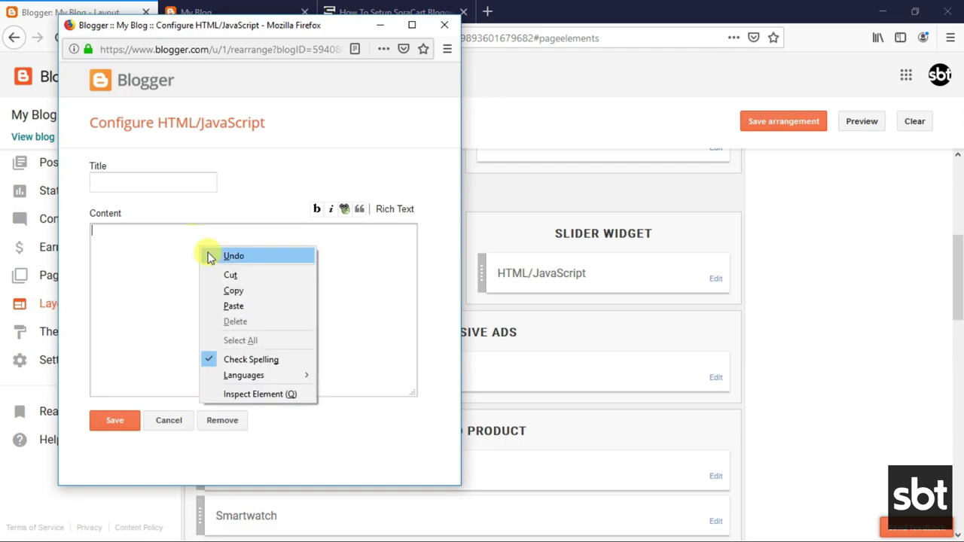
click(235, 307)
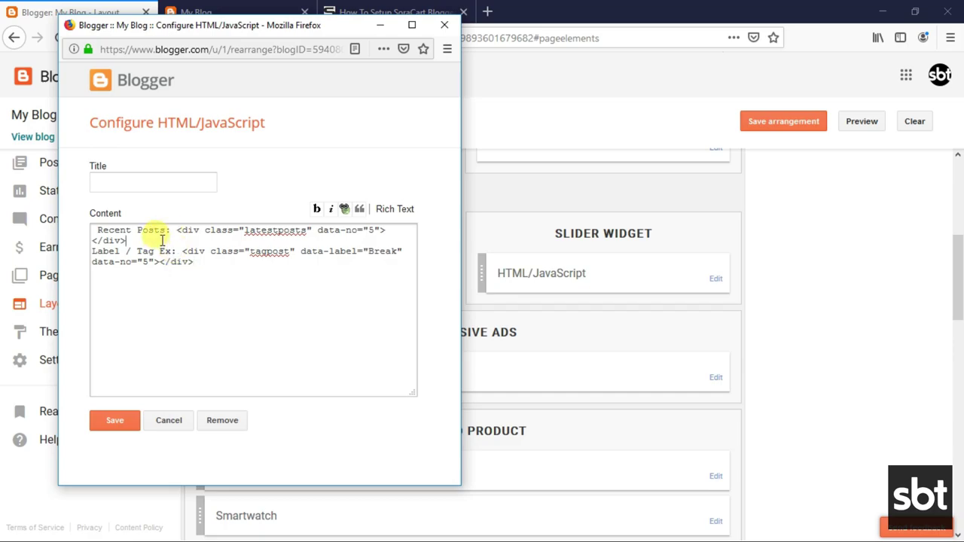
Keep only the tagpost line, change data-label Break to Label1, and save the gadget.
key(Return)
key(Return)
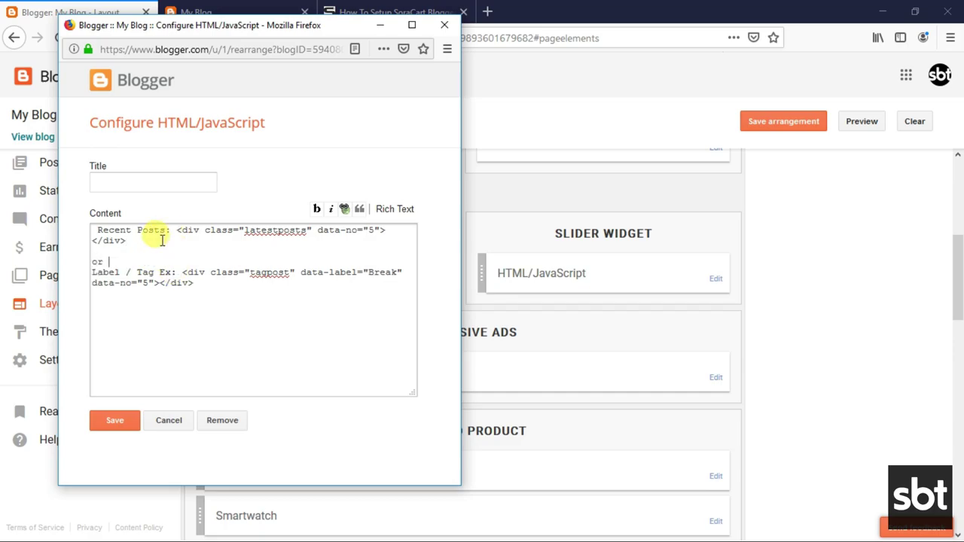
key(Return)
key(Return)
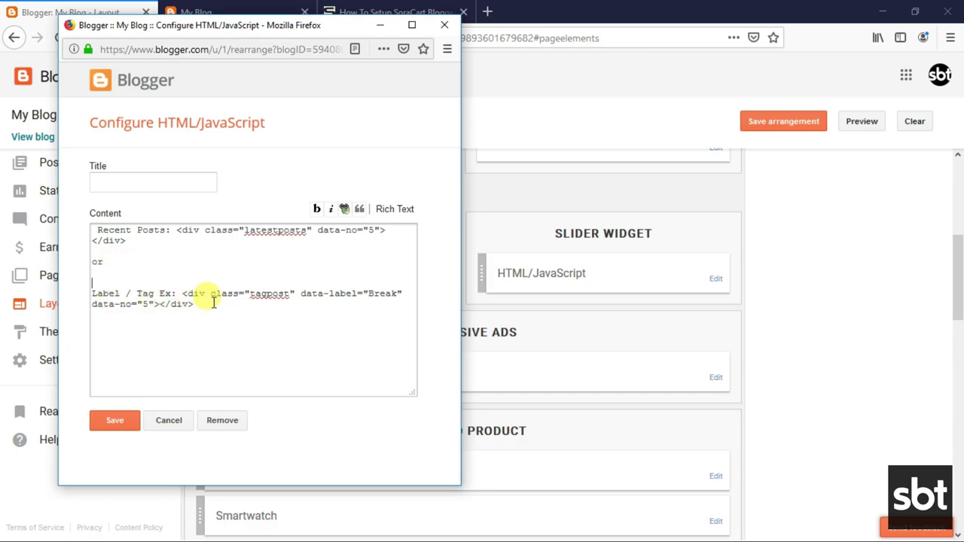
drag(180, 294, 83, 228)
key(BackSpace)
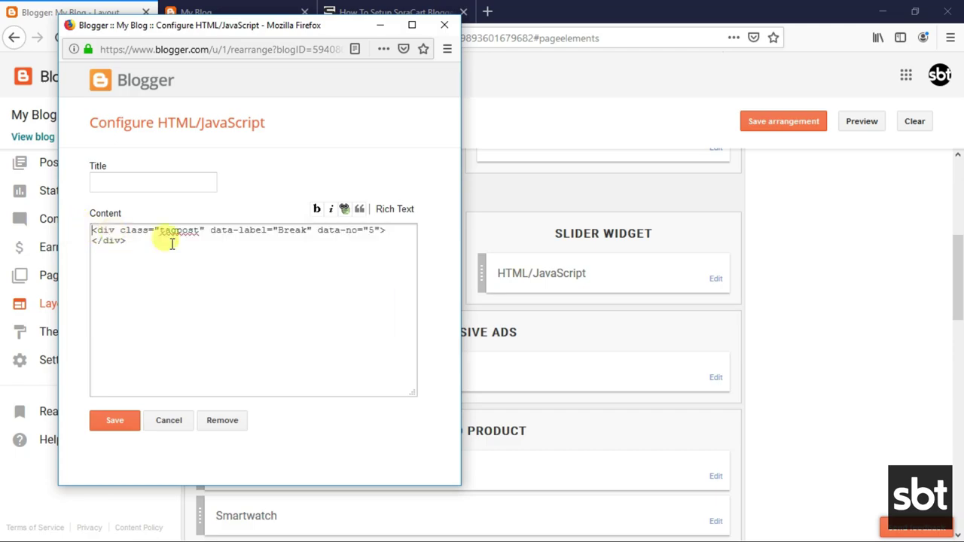
drag(279, 231, 309, 231)
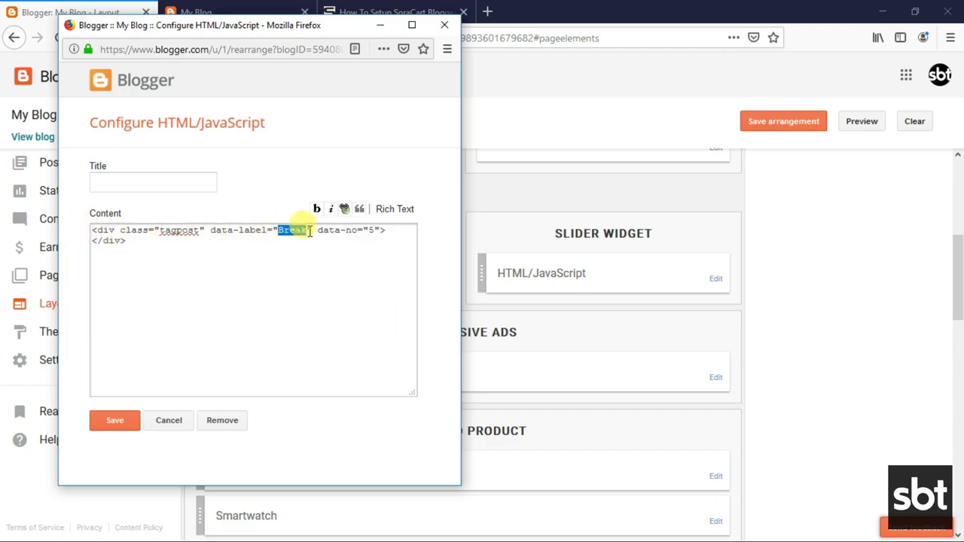
text(Label1)
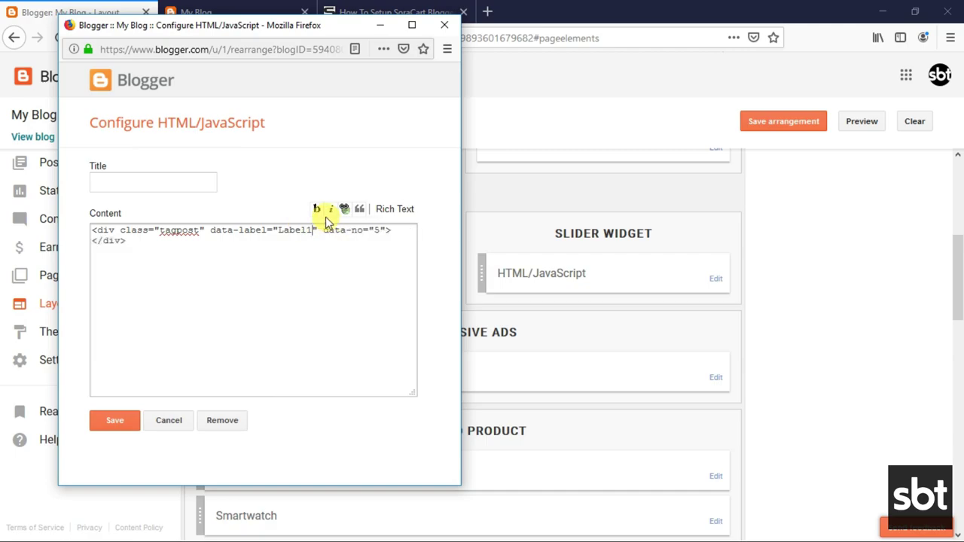
click(122, 424)
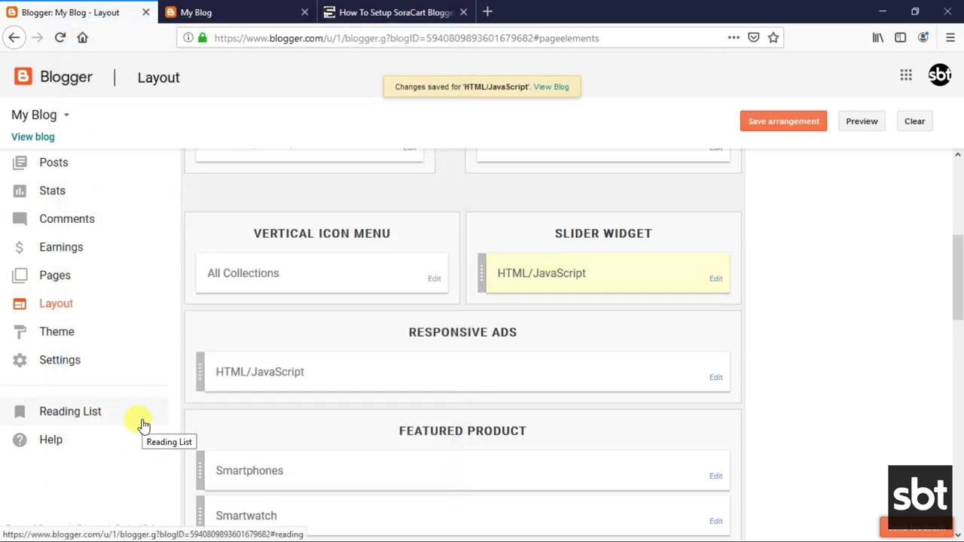
Reload the live blog and advance the slider three times to view the new posts.
click(202, 12)
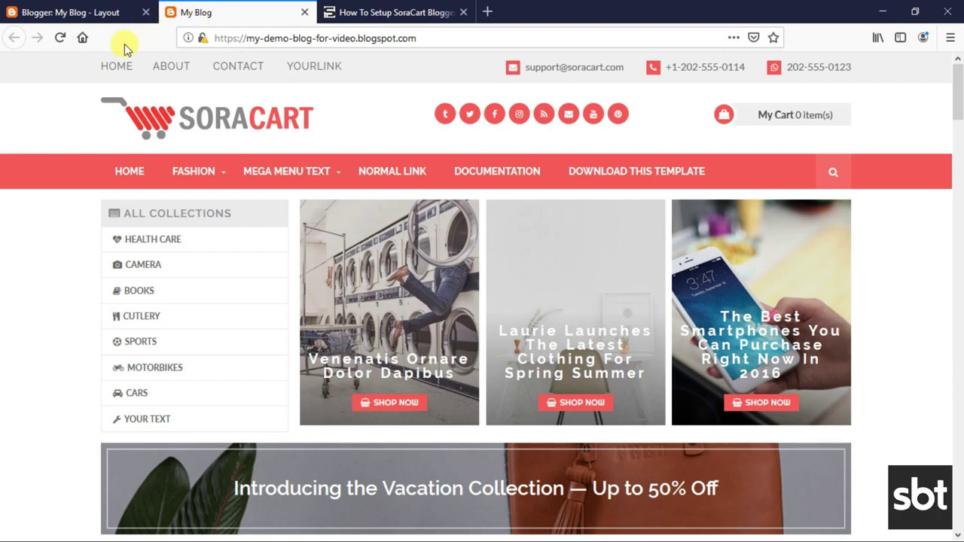
click(61, 39)
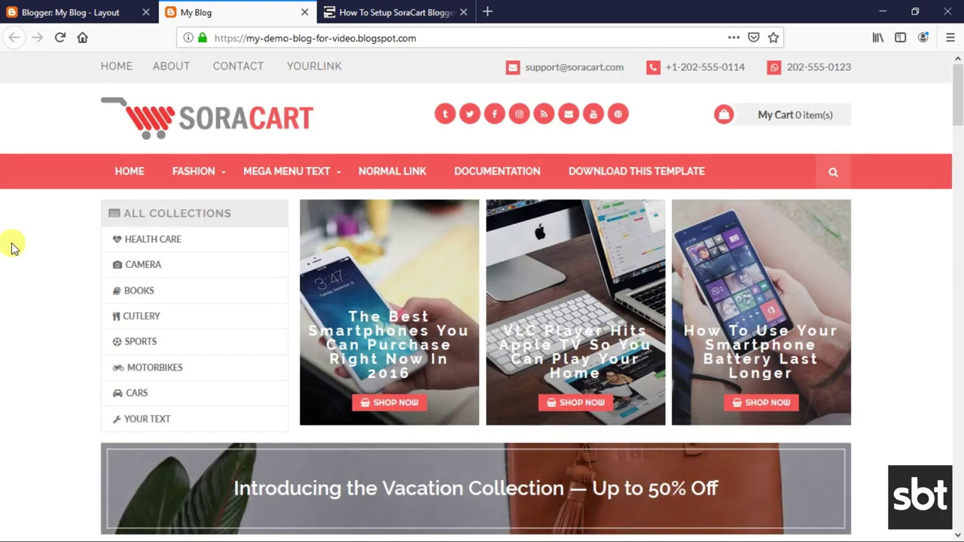
scroll(405, 320, down, 1)
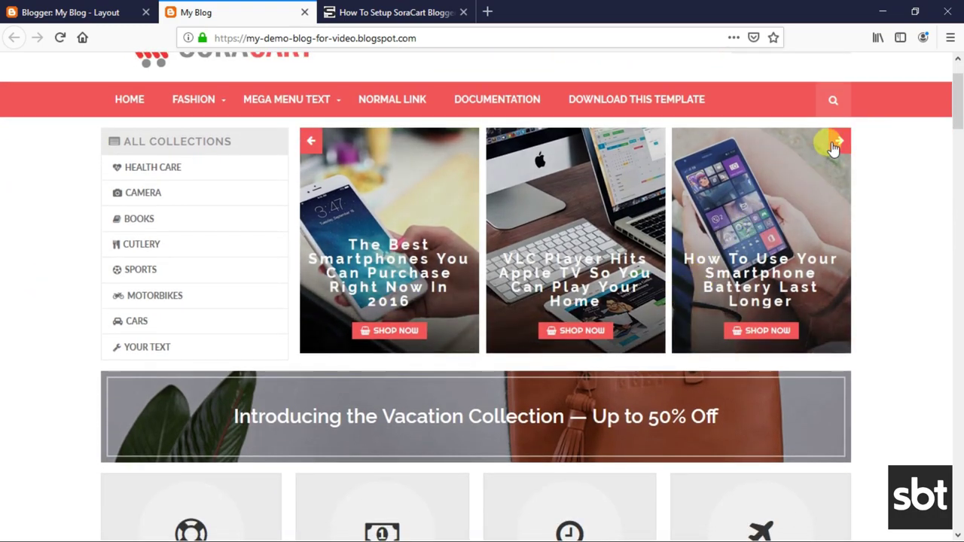
click(834, 144)
click(835, 144)
click(835, 144)
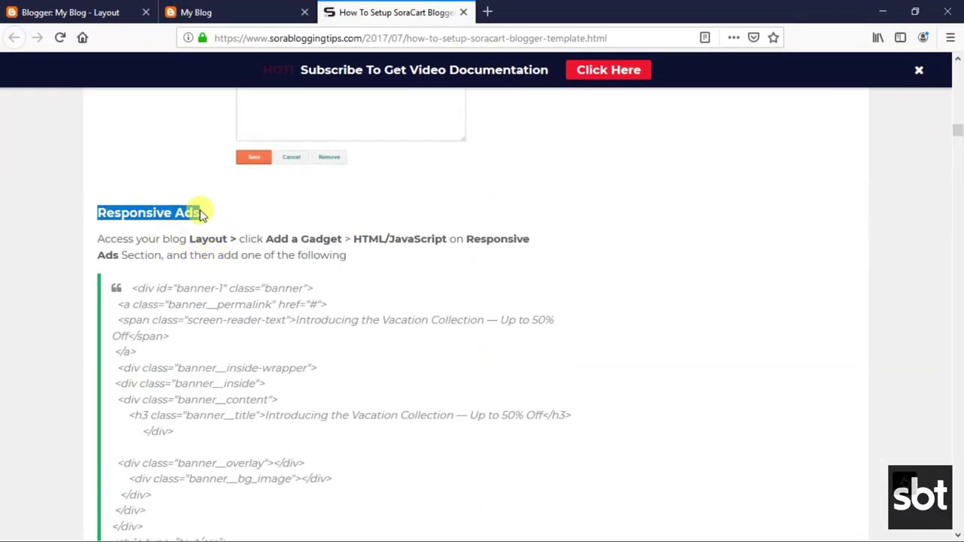
Review the guide's Responsive Ads instructions, banner code and adsense note, then go back to Layout.
drag(98, 239, 344, 254)
click(260, 245)
drag(127, 285, 155, 380)
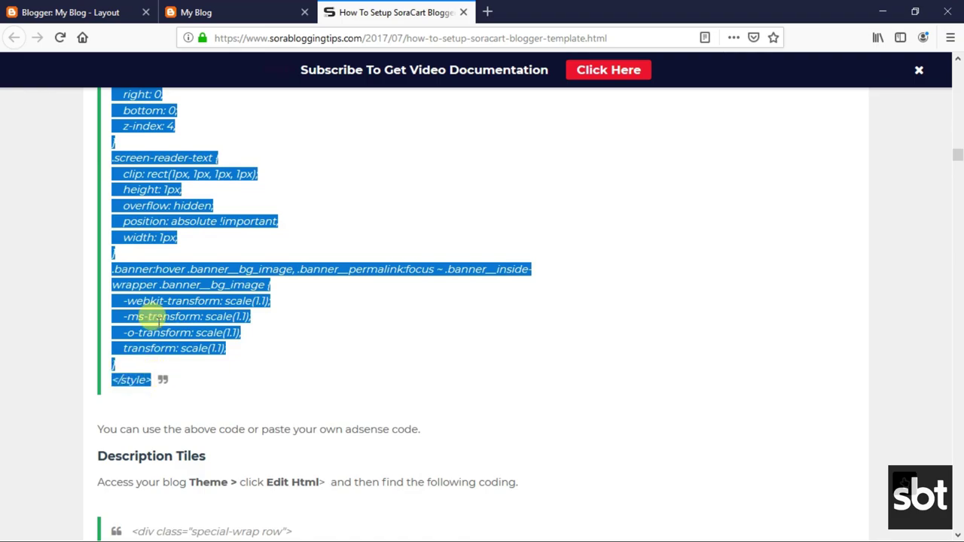
click(172, 272)
drag(99, 428, 423, 437)
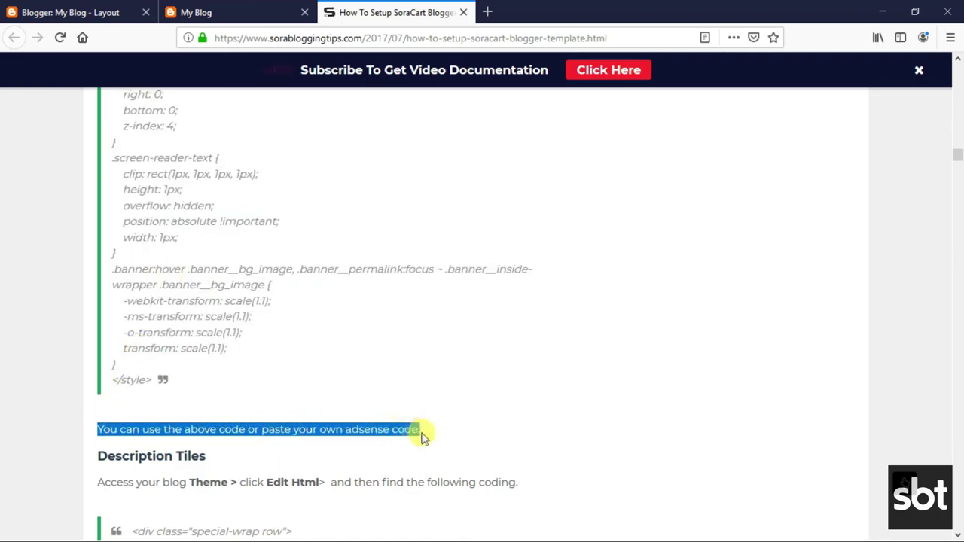
click(102, 10)
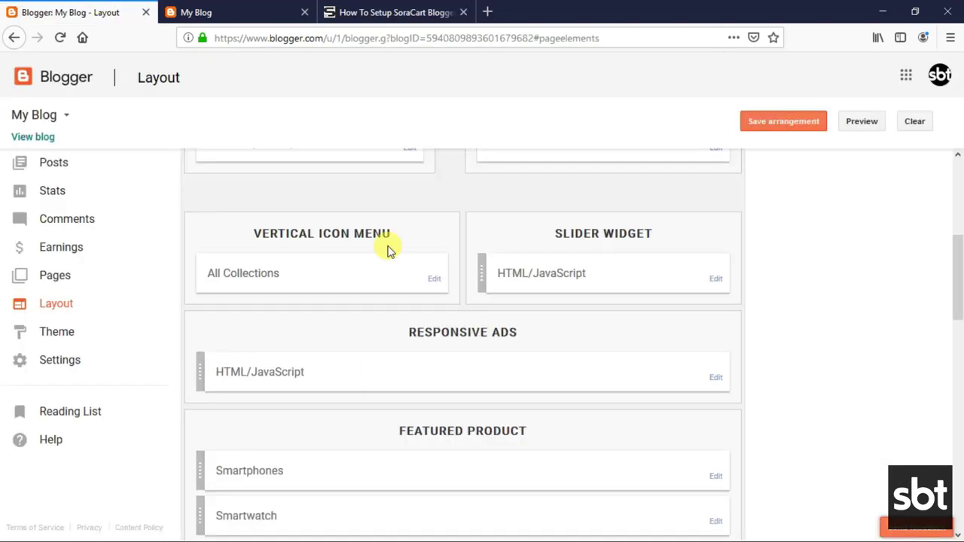
Open the Responsive Ads widget editor and delete all of its banner code.
click(716, 377)
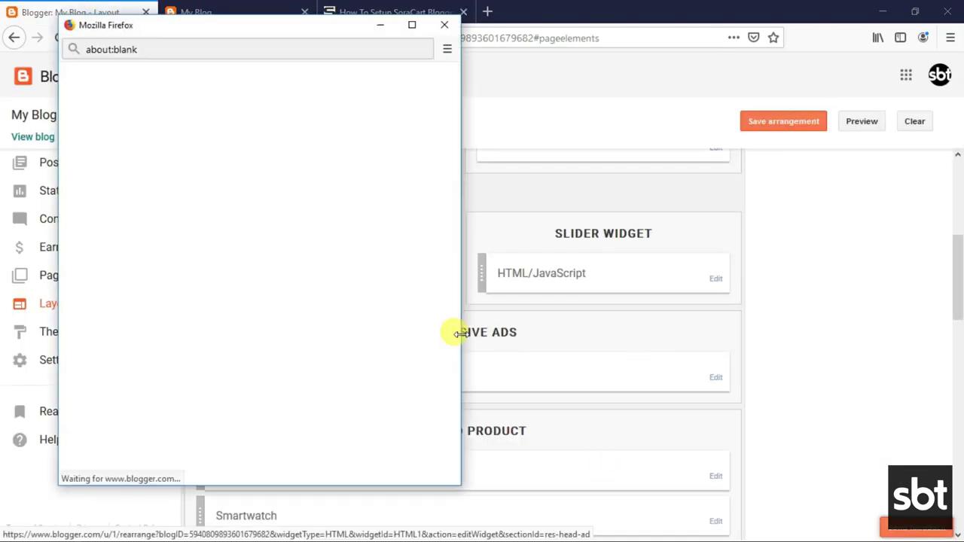
drag(143, 283, 188, 286)
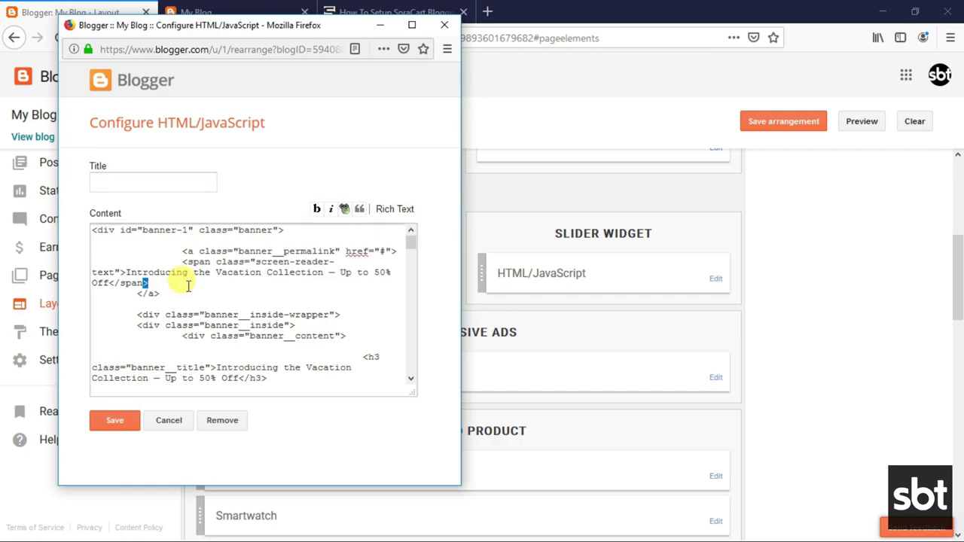
right_click(188, 286)
click(226, 379)
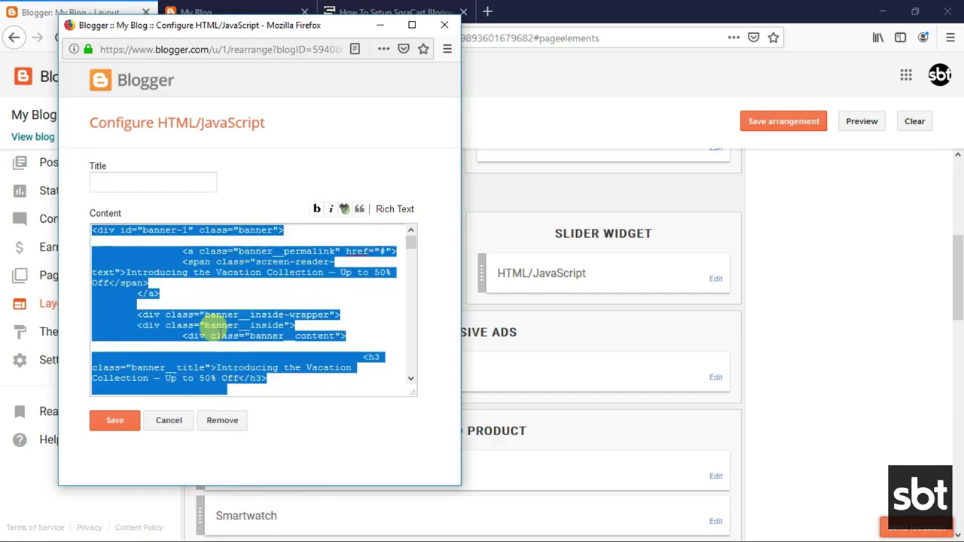
right_click(216, 322)
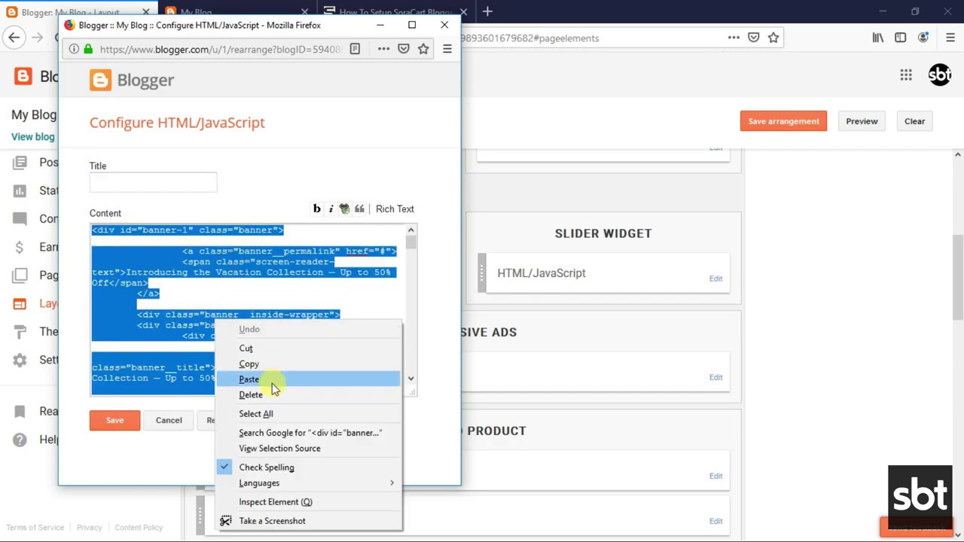
click(269, 392)
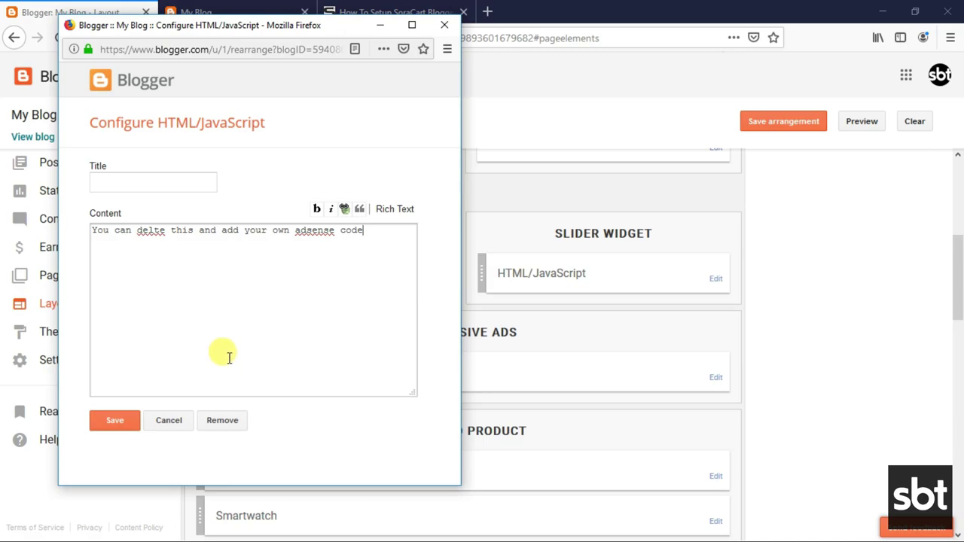
Undo to restore the original banner code, cancel without saving, and view the live blog.
click(376, 315)
key(ctrl+a)
key(BackSpace)
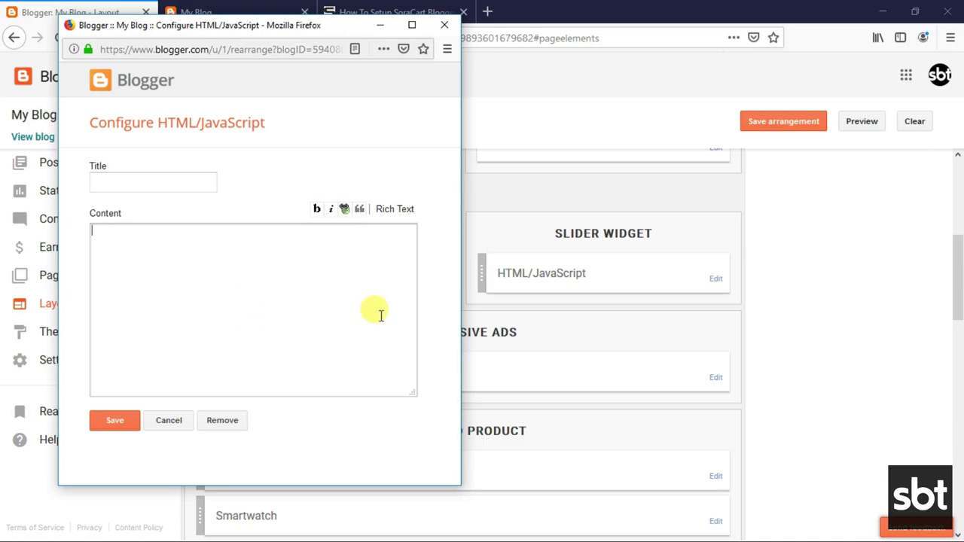
key(ctrl+z)
click(155, 422)
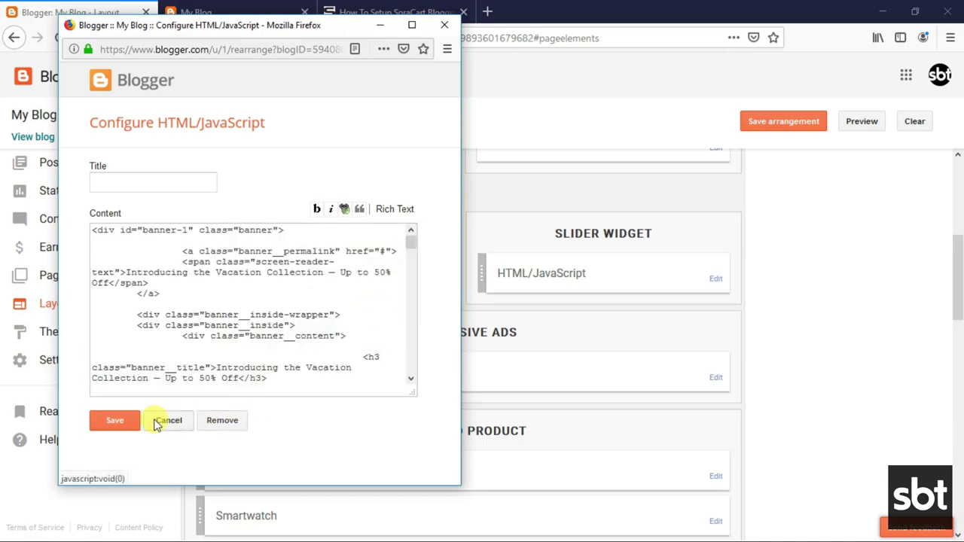
click(184, 12)
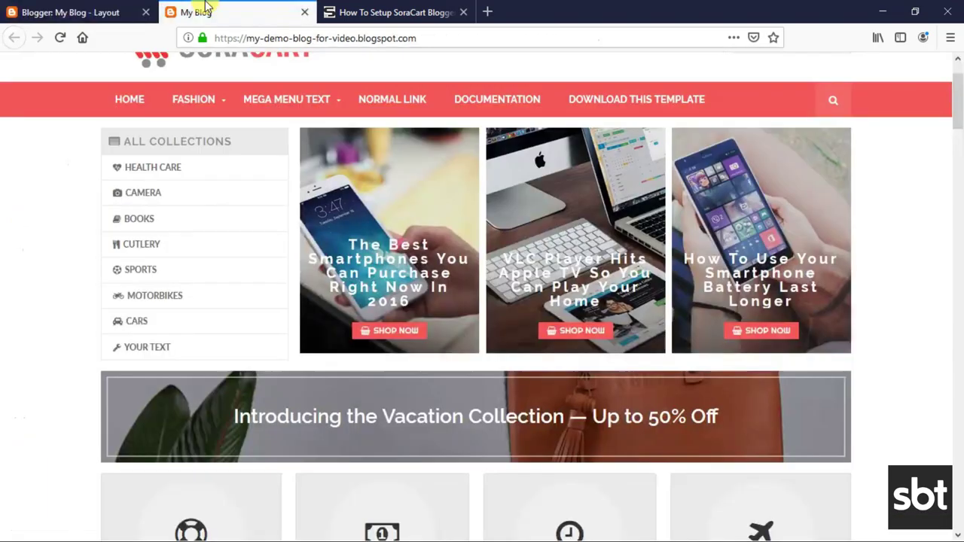
Scroll the guide to Description Tiles and select its heading and theme-access instruction.
scroll(292, 318, down, 2)
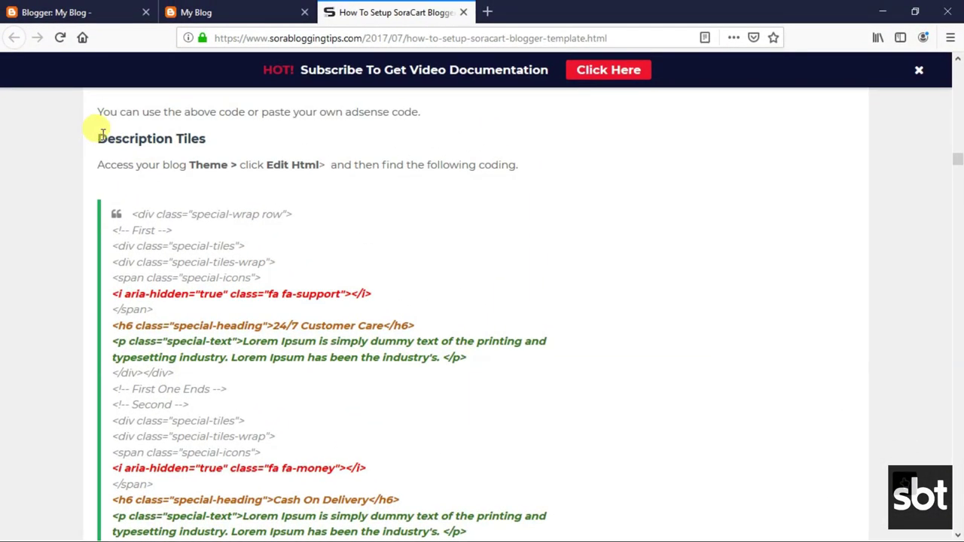
drag(102, 134, 216, 140)
click(101, 163)
drag(99, 161, 477, 159)
Read the guide's change list for the tiles' icon, title and description items.
click(250, 202)
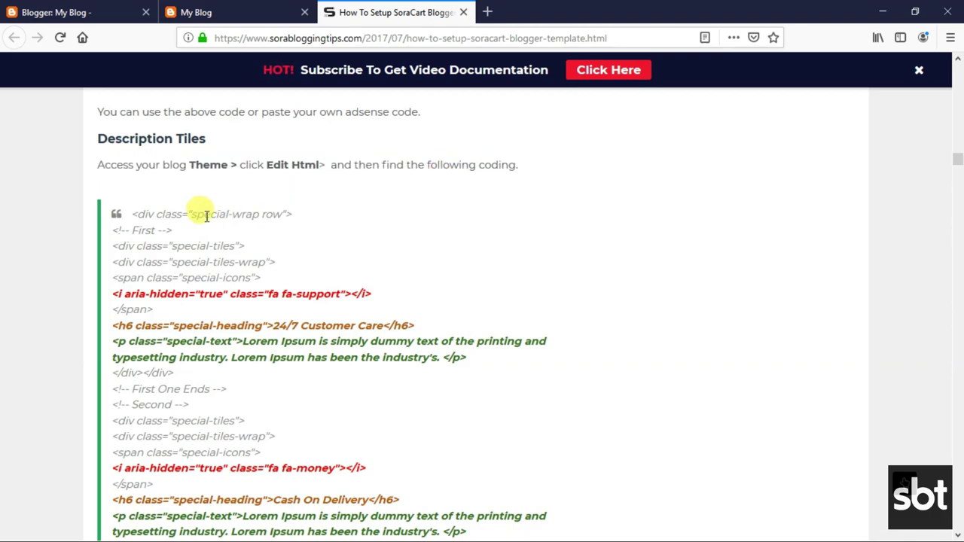
scroll(269, 255, down, 4)
scroll(256, 265, down, 9)
scroll(243, 254, up, 3)
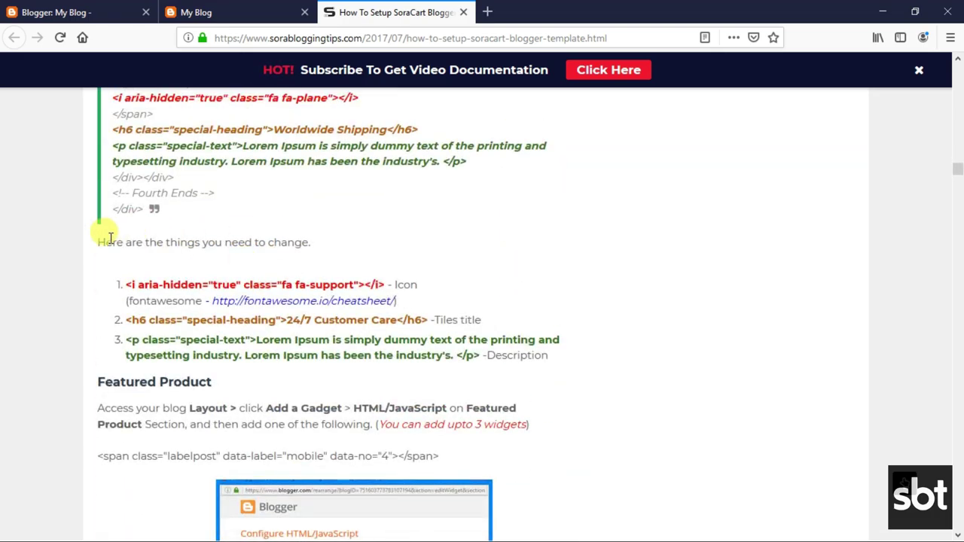
drag(97, 242, 319, 243)
drag(125, 284, 400, 301)
click(344, 290)
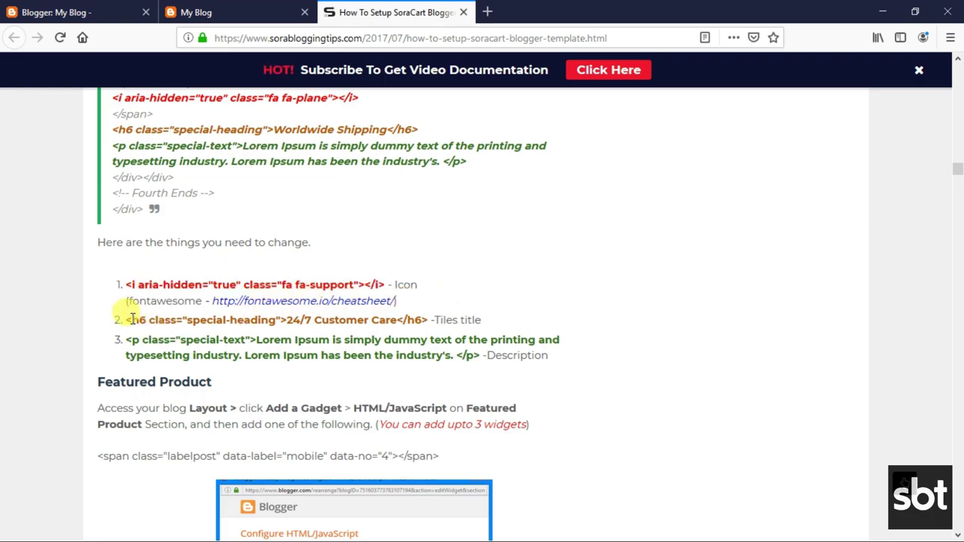
drag(128, 320, 540, 357)
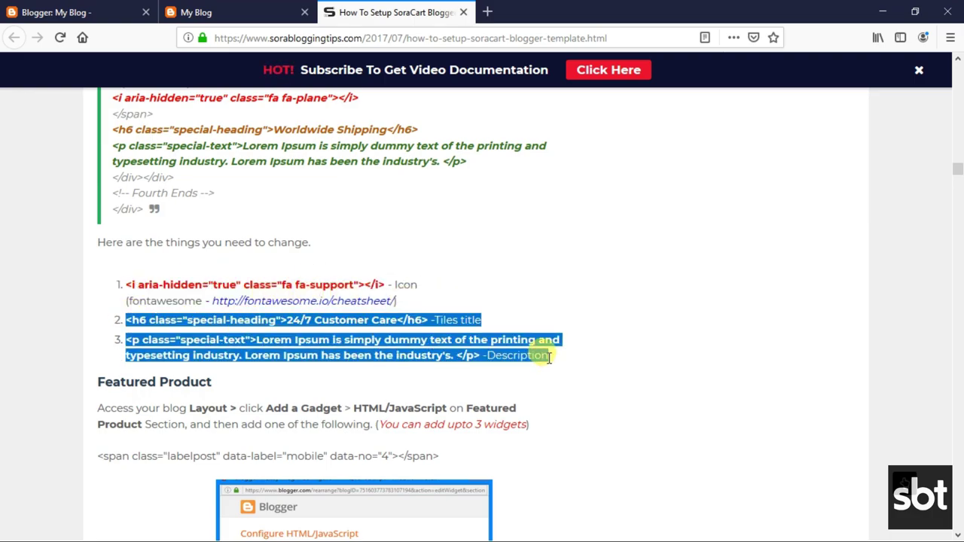
click(337, 348)
Copy the '<div class="special-wrap row">' line and return to the theme HTML editor.
scroll(332, 301, up, 9)
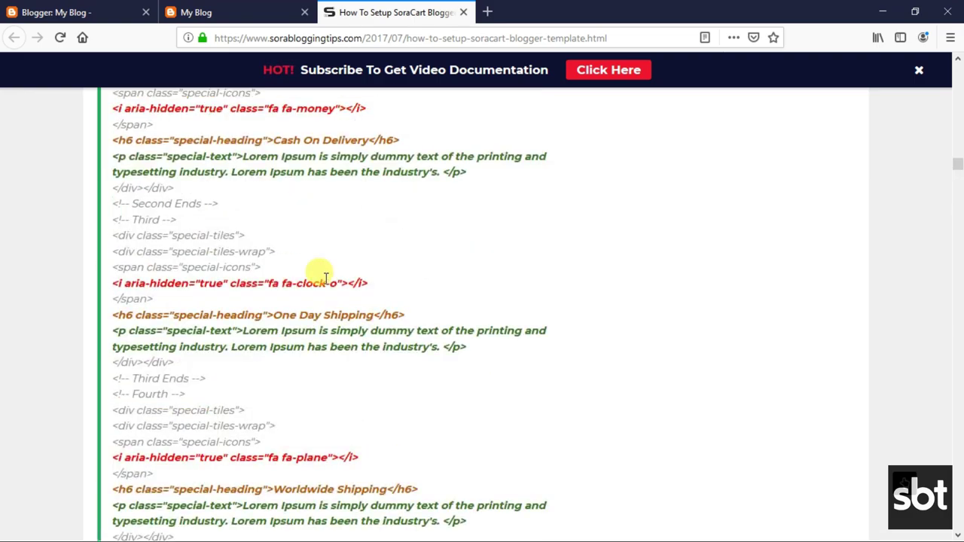
scroll(294, 270, up, 3)
drag(132, 285, 286, 288)
right_click(286, 288)
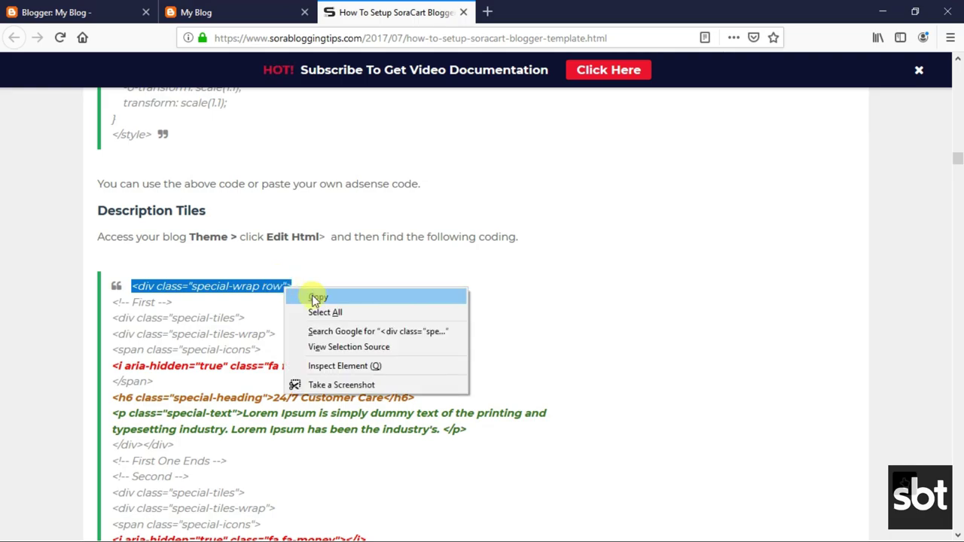
click(315, 300)
click(129, 12)
click(547, 264)
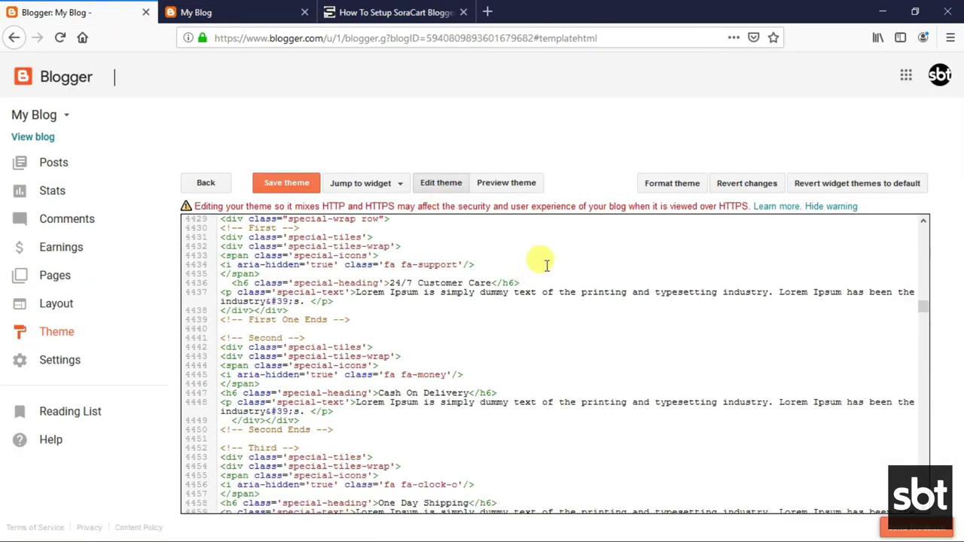
Search the theme code for the pasted special-wrap row line to reach the tiles code.
key(ctrl+f)
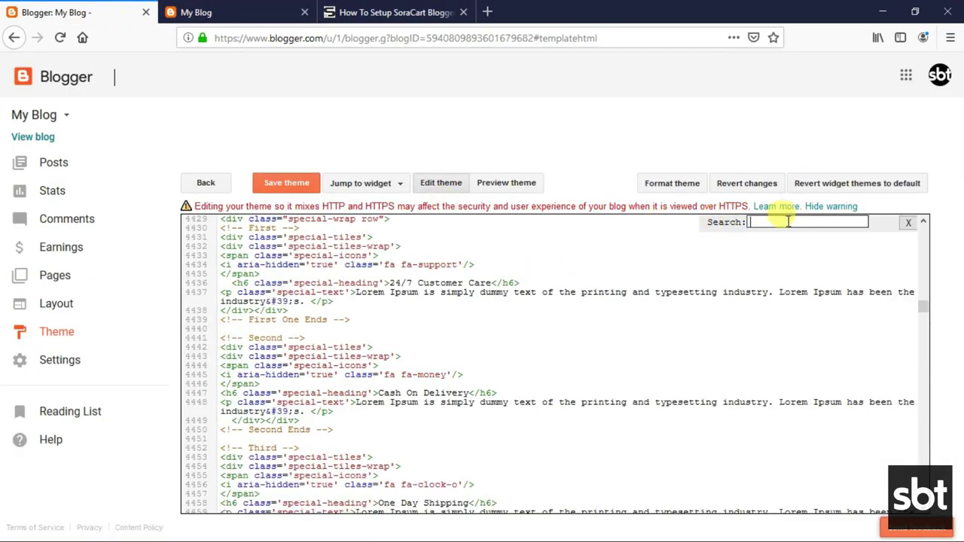
right_click(787, 221)
click(821, 280)
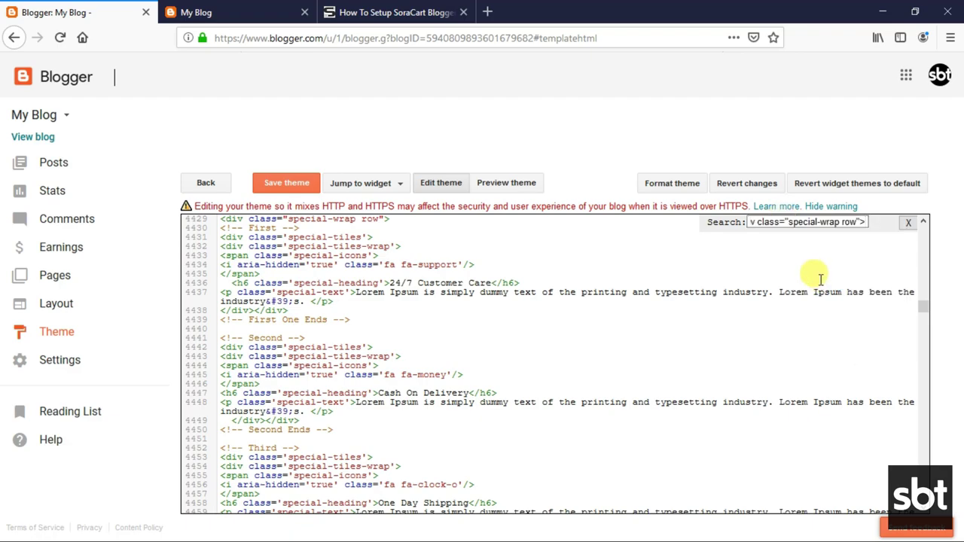
key(Return)
scroll(256, 310, up, 2)
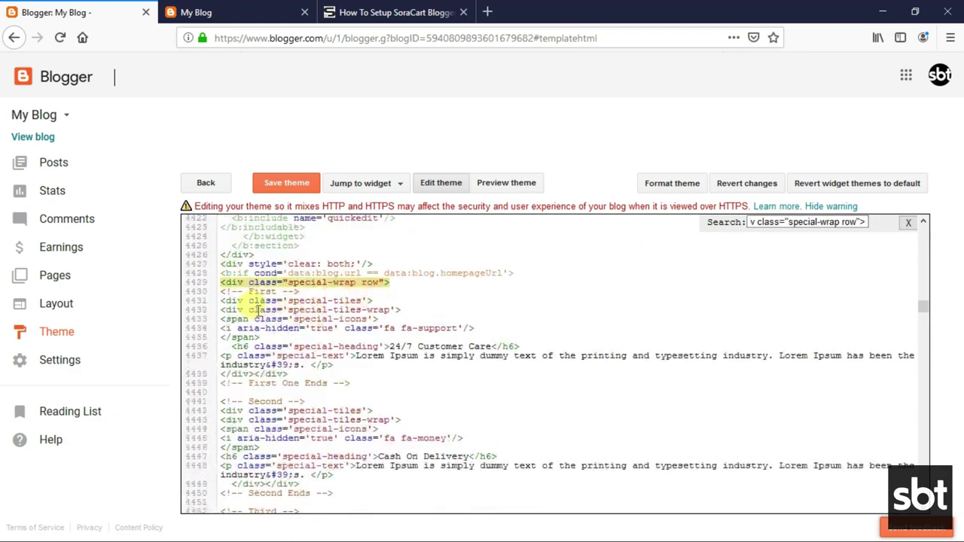
scroll(400, 304, down, 2)
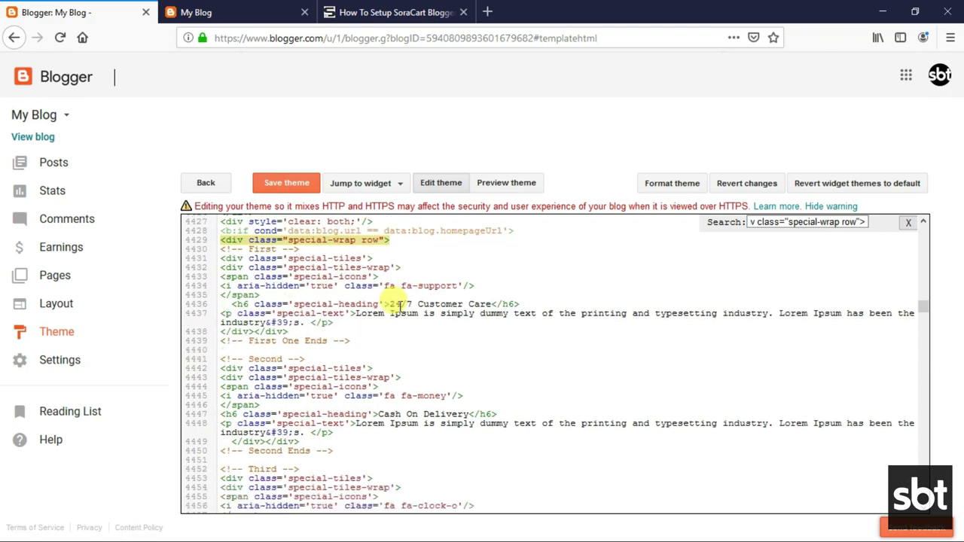
scroll(400, 305, down, 1)
Delete and then restore the fa-support icon tag on line 4434.
click(482, 264)
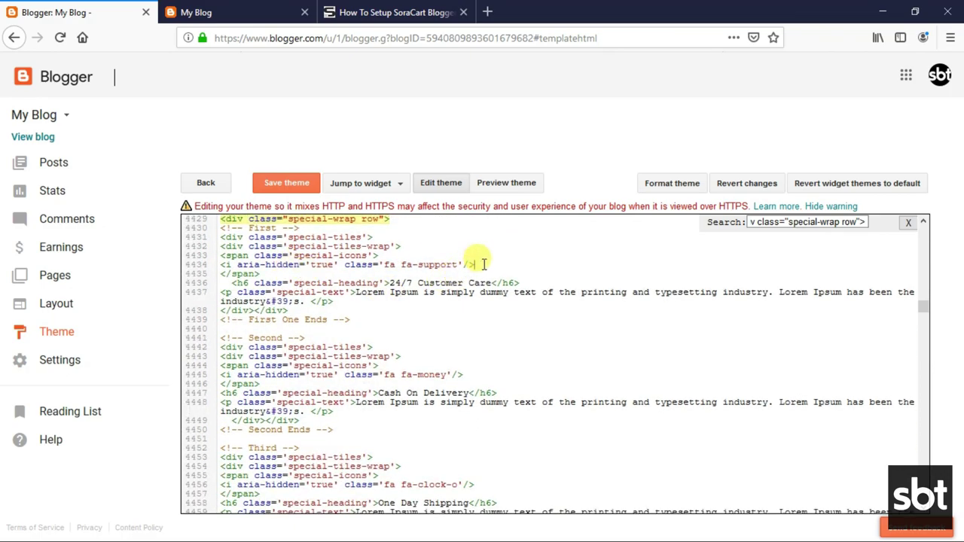
drag(482, 264, 223, 265)
key(BackSpace)
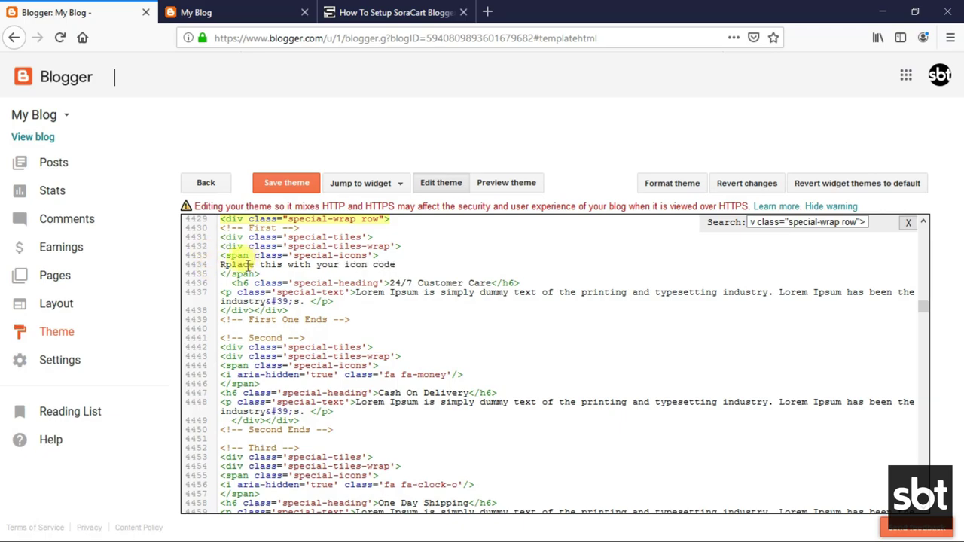
key(ctrl+v)
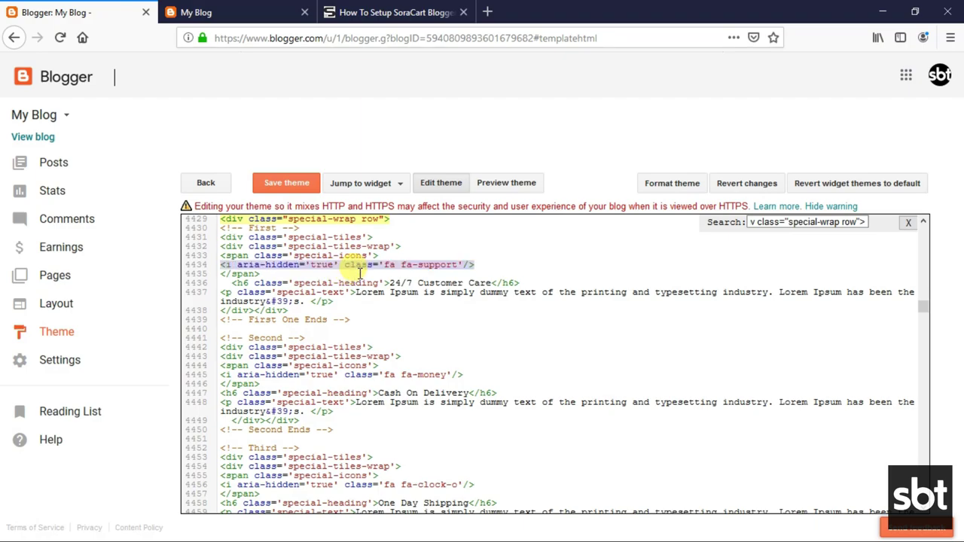
Change the first tile to 'Your Custom Heading' with a services description, then save the theme.
click(276, 292)
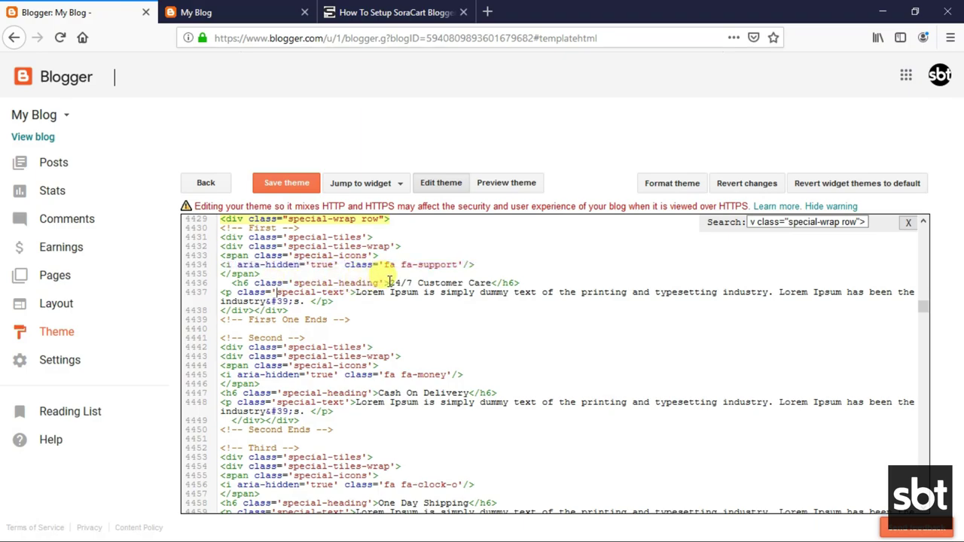
drag(391, 283, 489, 281)
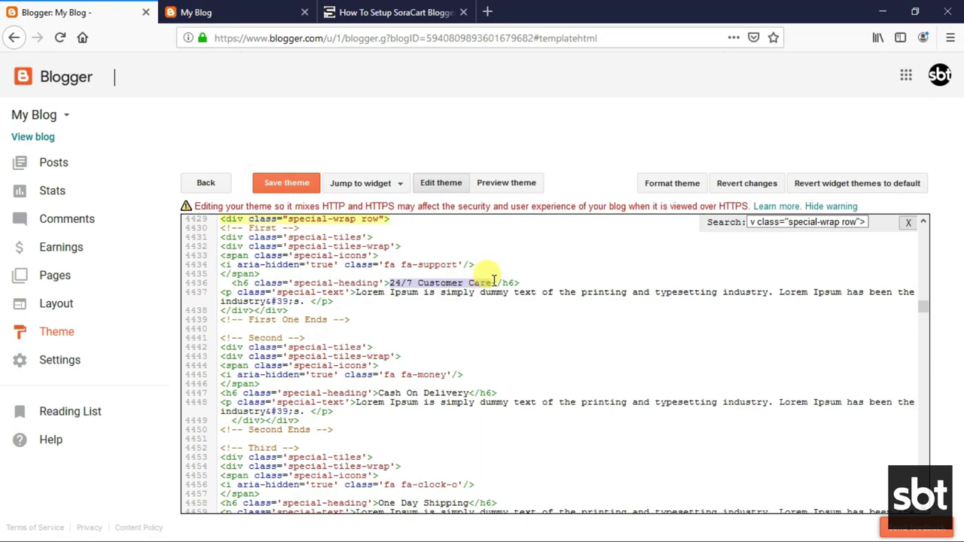
text(Your)
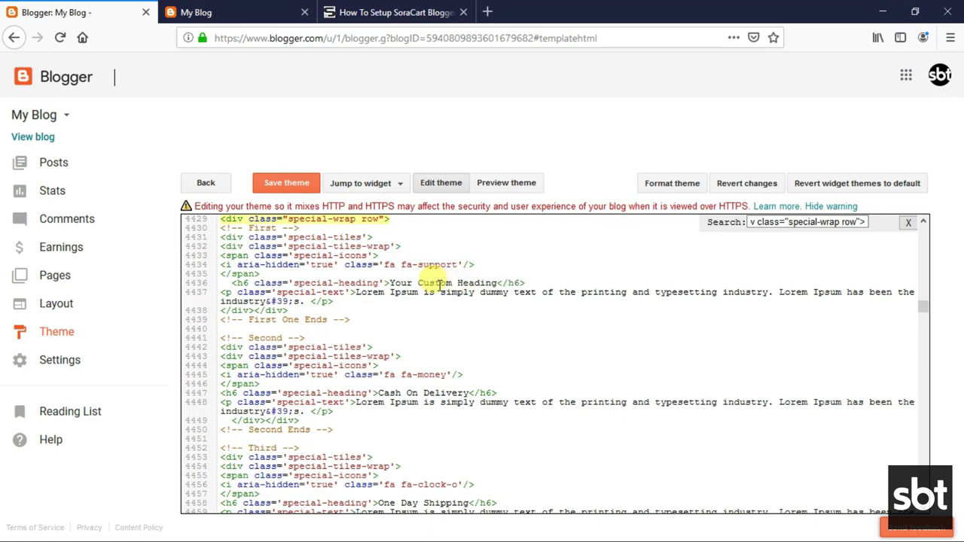
drag(357, 292, 307, 301)
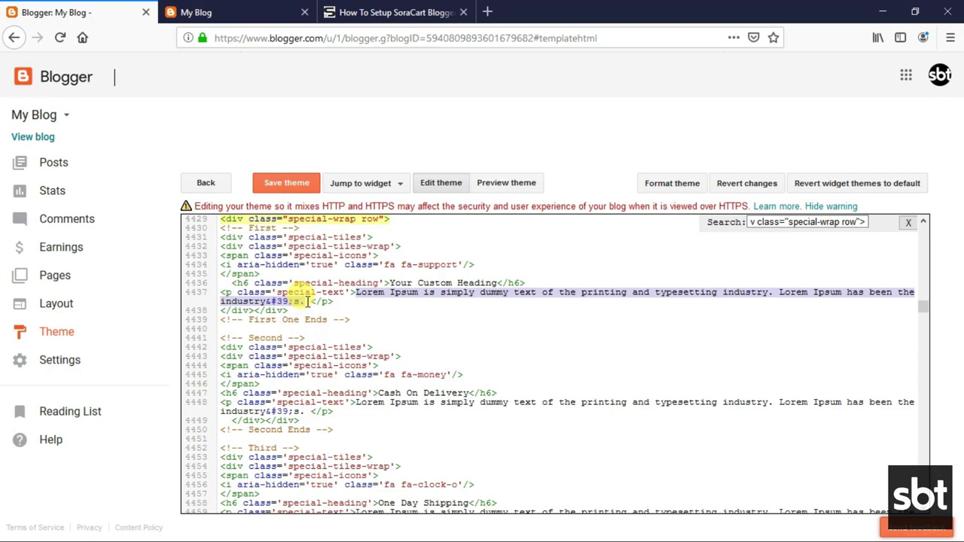
text(Yo)
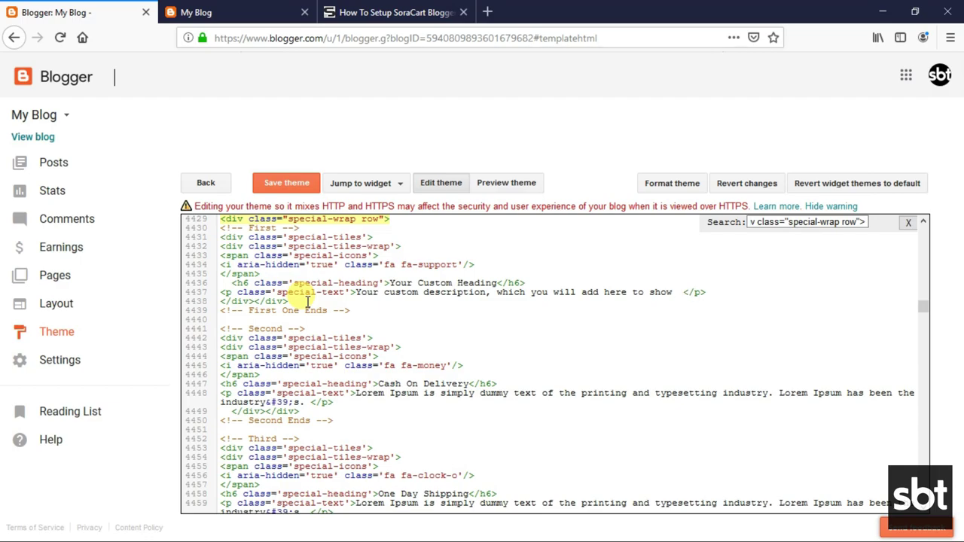
text(bout your services.)
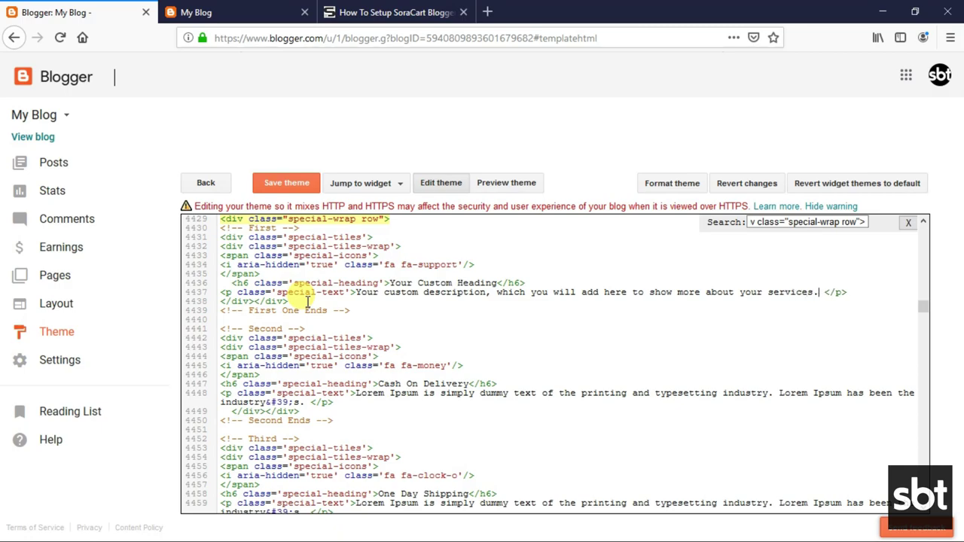
click(277, 186)
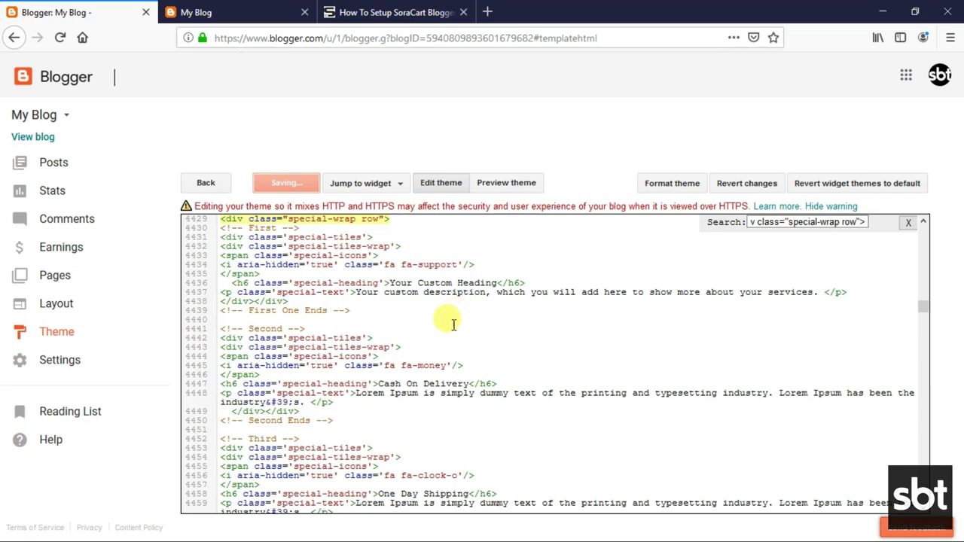
Reload the live blog and scroll to the first tile showing YOUR CUSTOM HEADING.
click(211, 10)
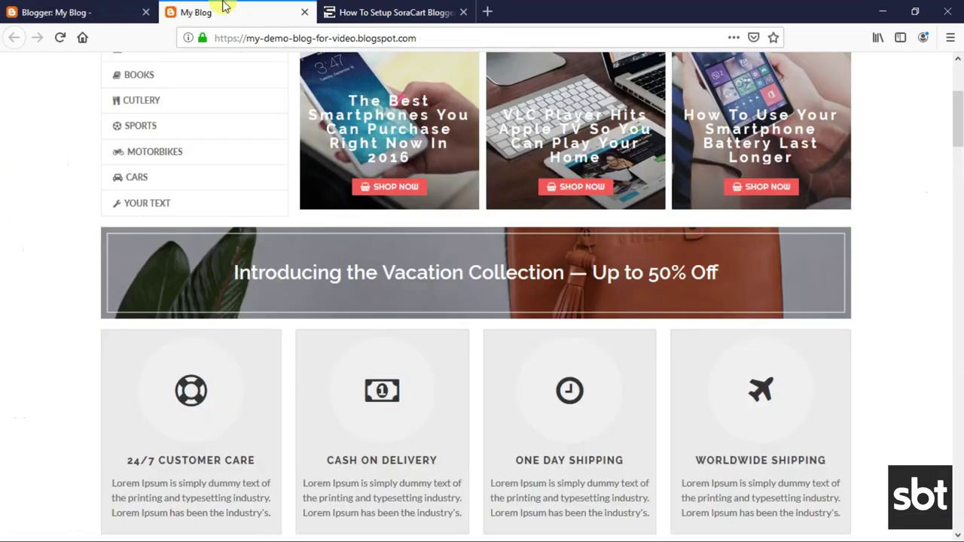
click(61, 38)
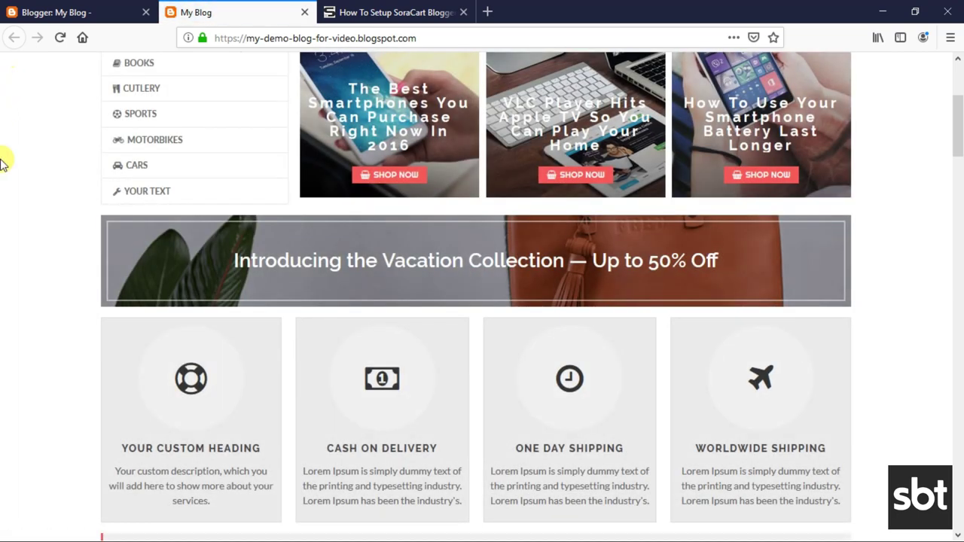
scroll(6, 203, down, 5)
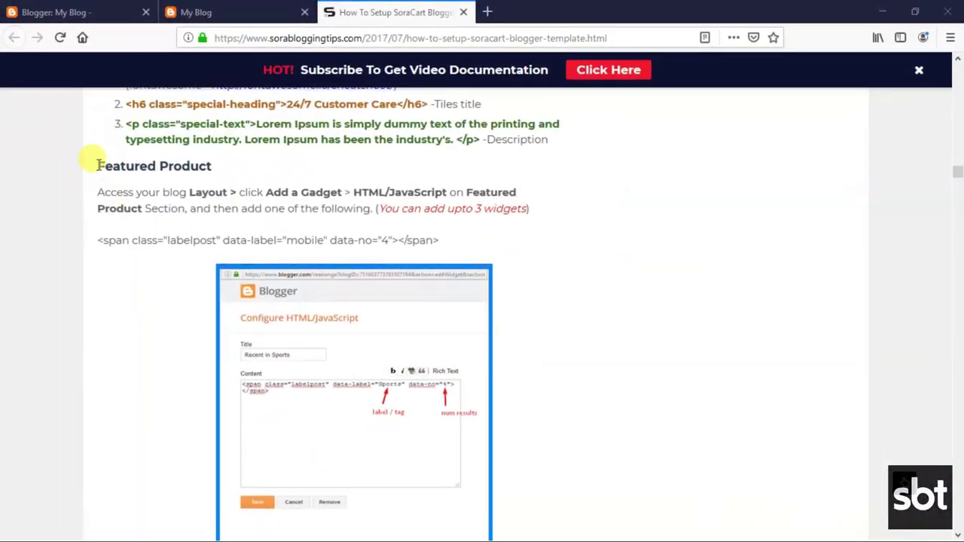
Read the Featured Product instructions and copy the labelpost span code line.
drag(97, 160, 213, 174)
drag(98, 191, 528, 209)
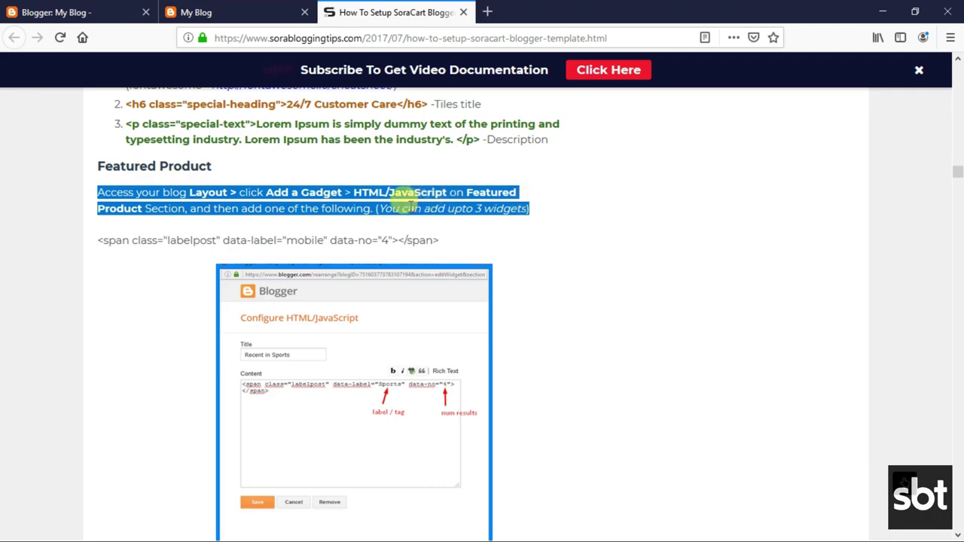
click(405, 199)
drag(97, 239, 440, 240)
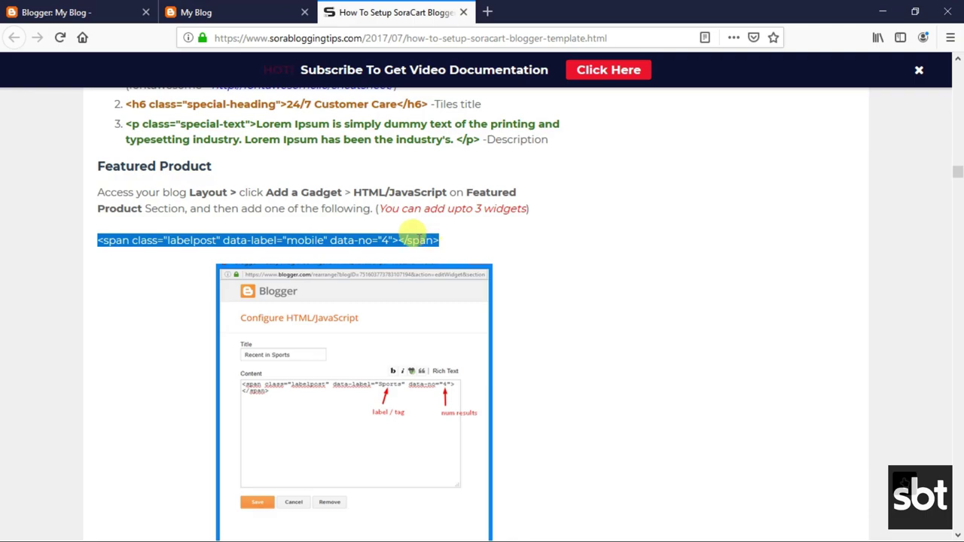
right_click(436, 242)
click(438, 249)
scroll(361, 233, down, 4)
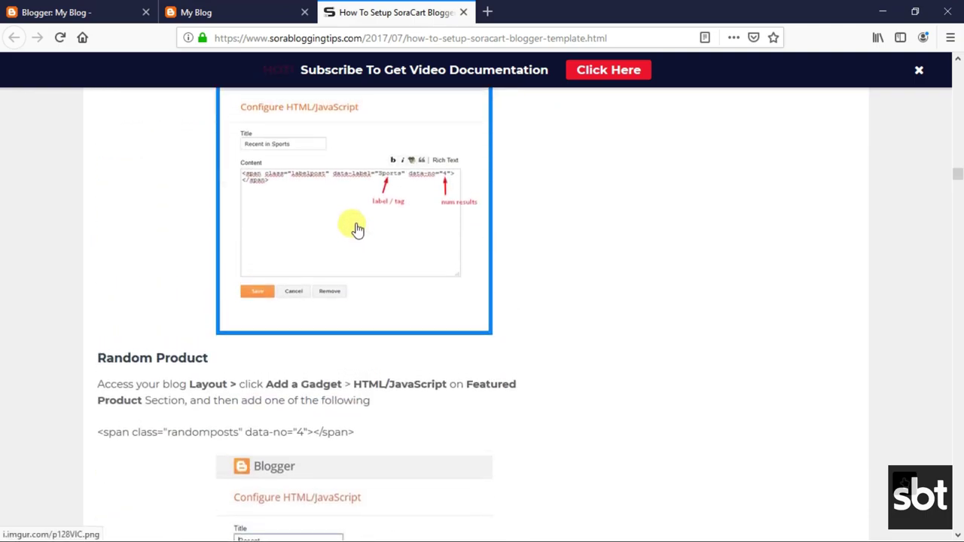
scroll(356, 230, up, 5)
click(63, 6)
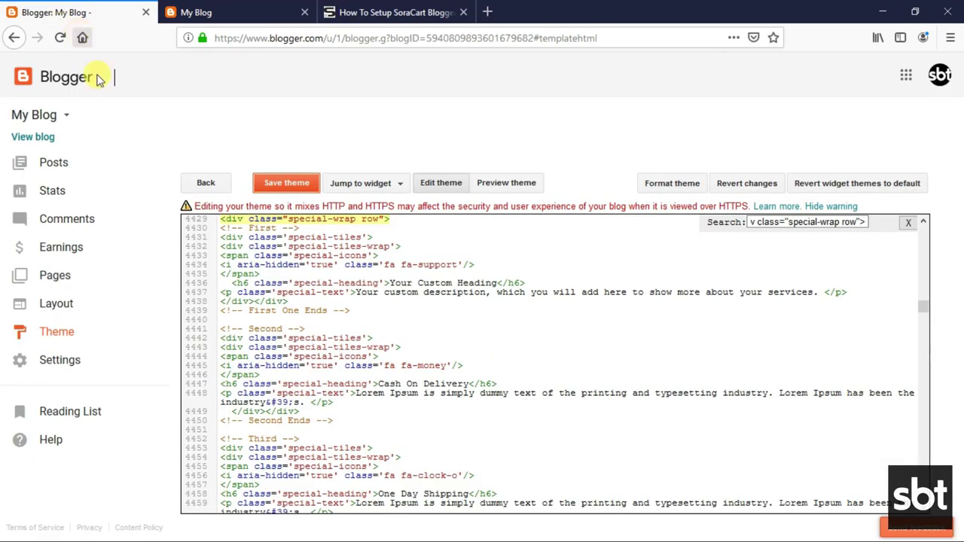
Replace the Smartphones gadget content with the labelpost span, set data-label to Label2, and save.
click(71, 304)
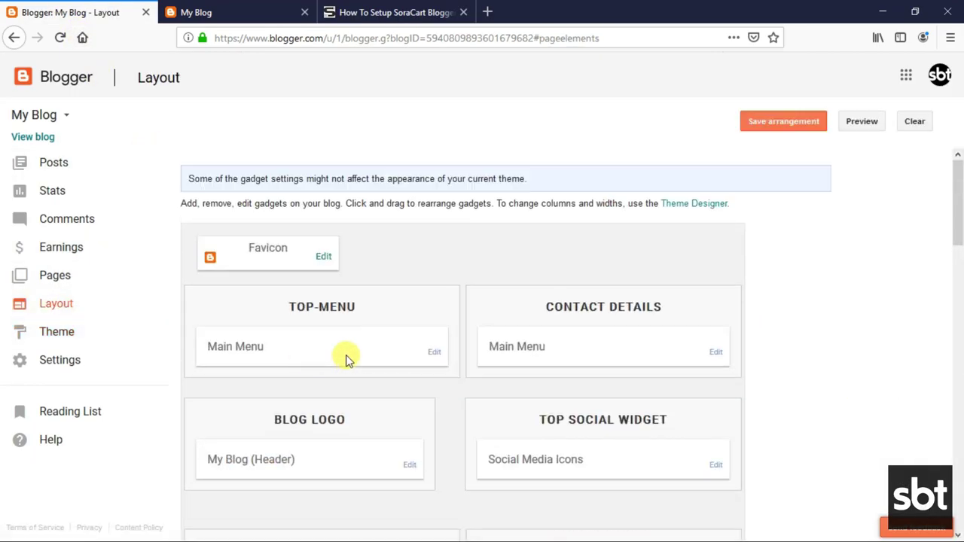
scroll(411, 357, down, 5)
scroll(406, 355, down, 3)
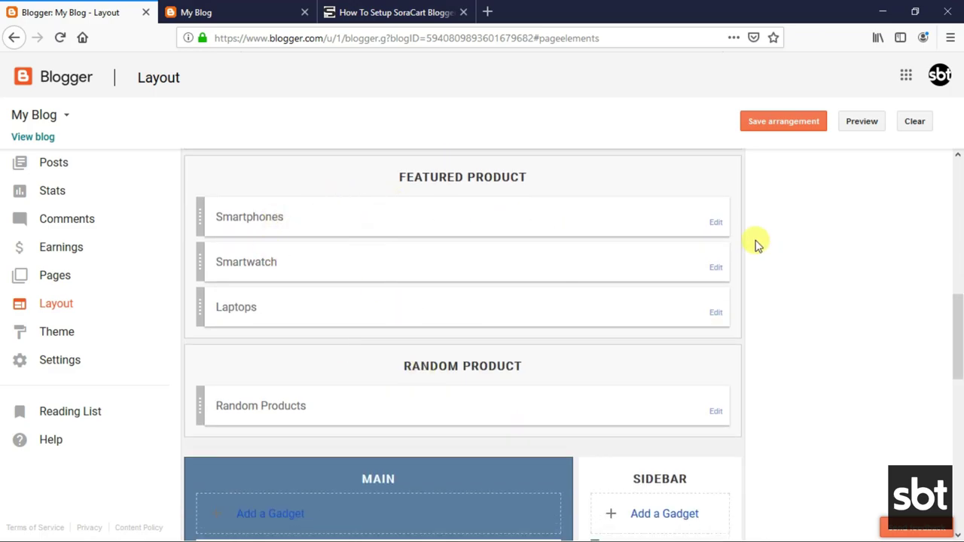
click(715, 223)
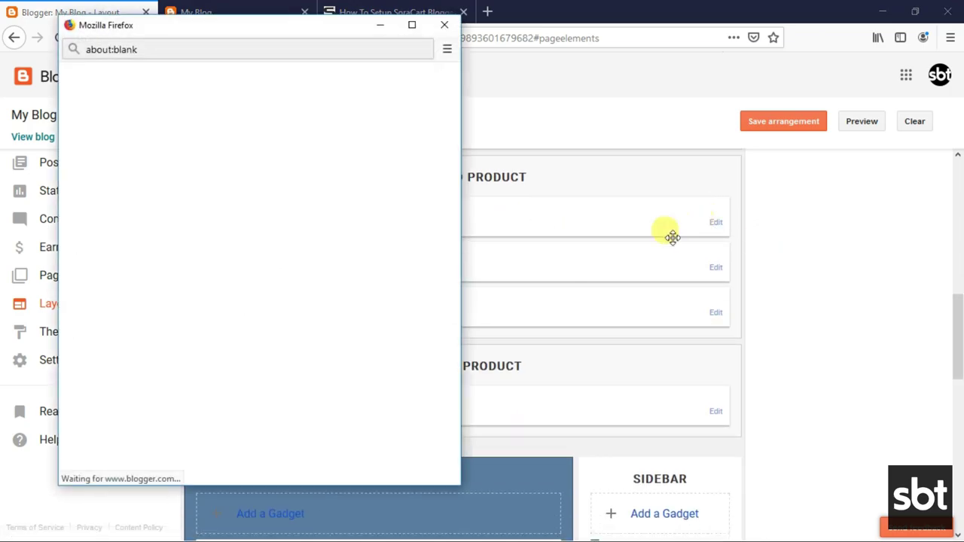
click(256, 266)
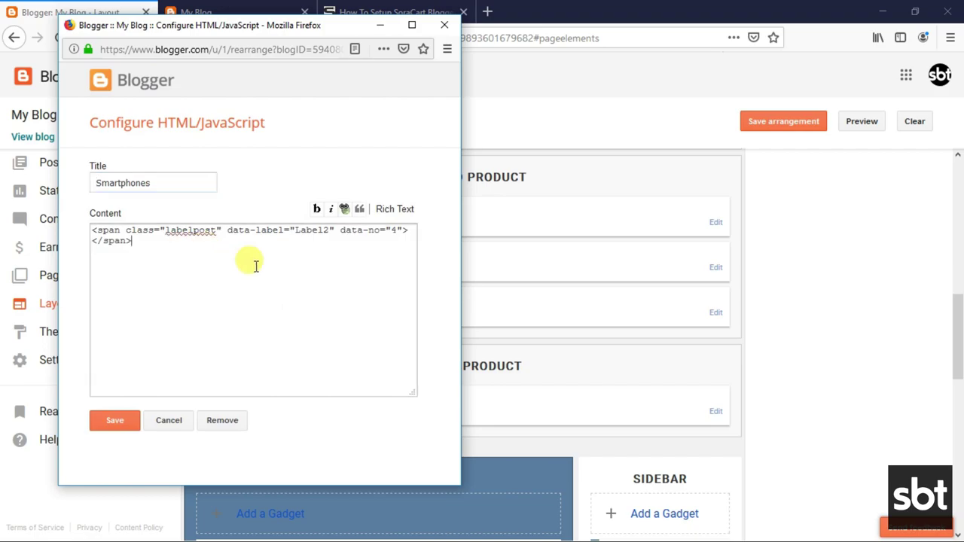
key(ctrl+a)
right_click(187, 256)
click(216, 316)
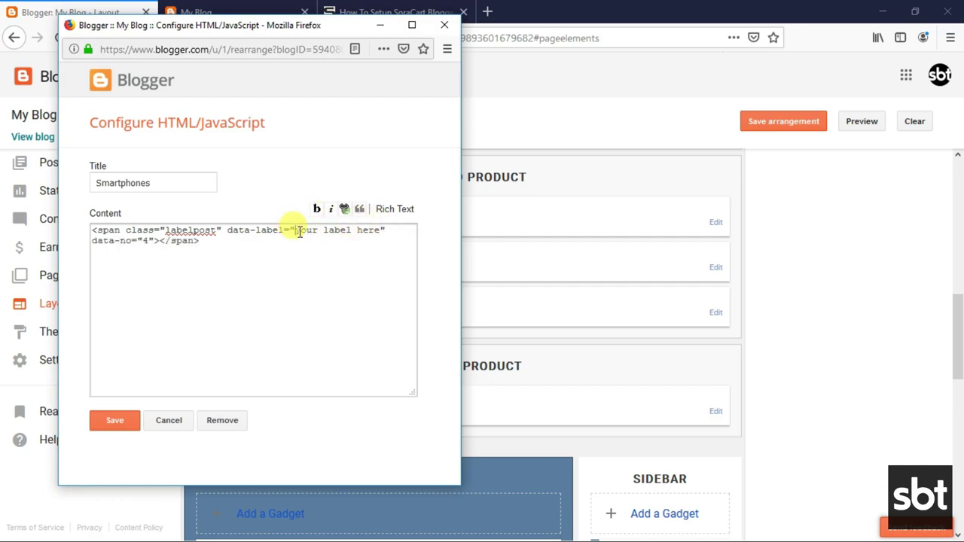
drag(299, 232, 369, 233)
text(l)
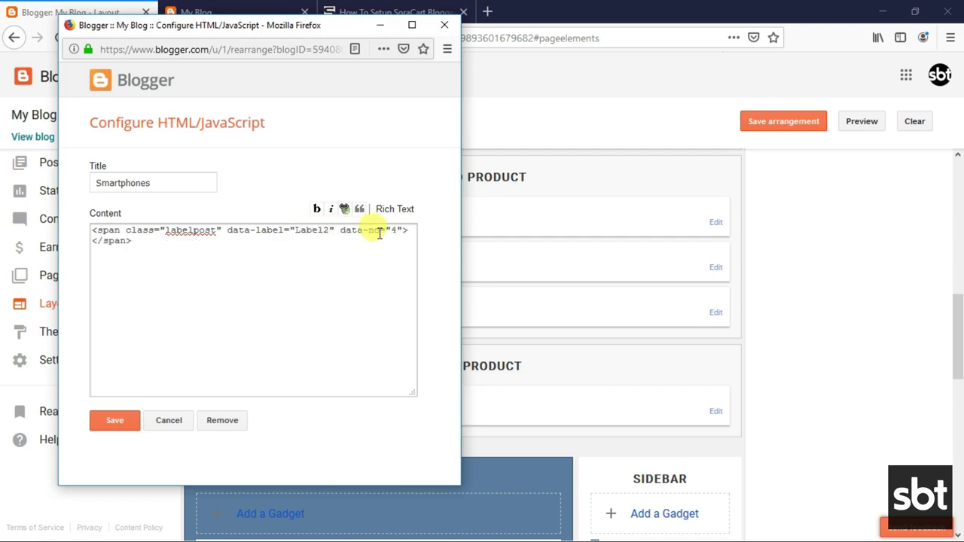
click(129, 419)
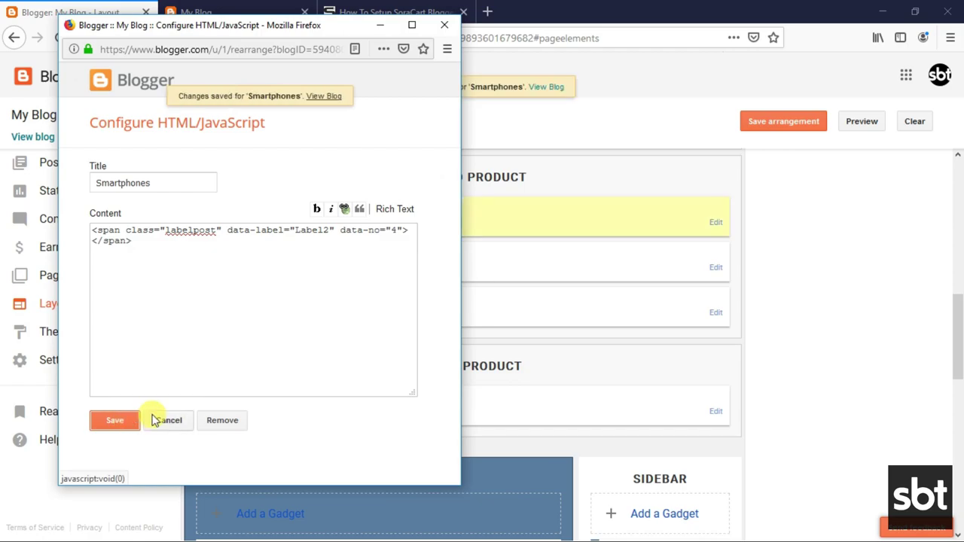
Scroll the live blog down to the four Smartphones featured products.
click(177, 12)
scroll(354, 204, down, 4)
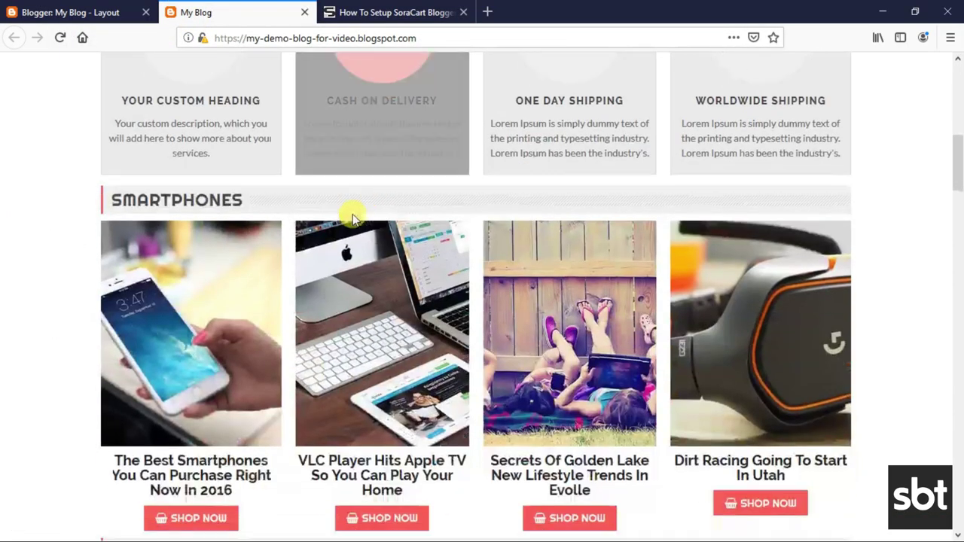
scroll(354, 217, down, 2)
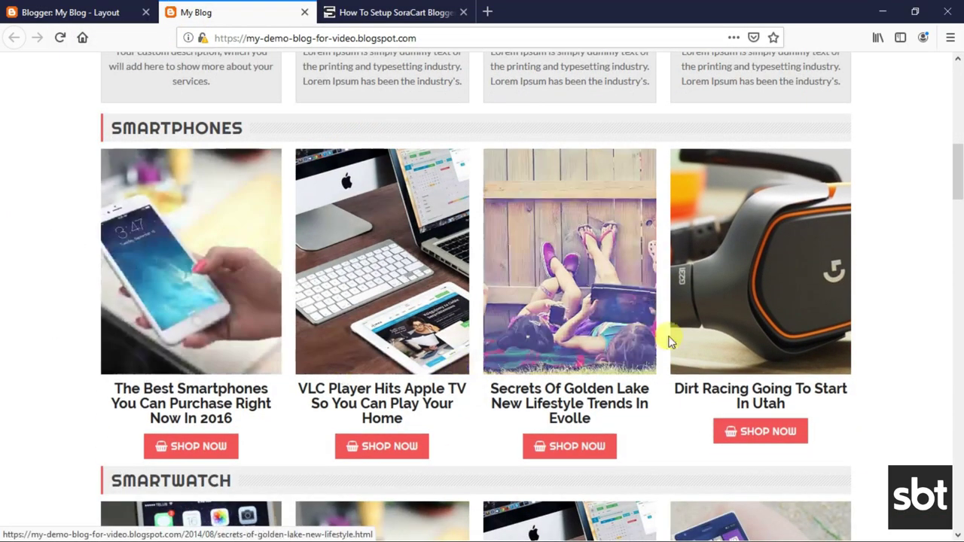
scroll(490, 334, down, 4)
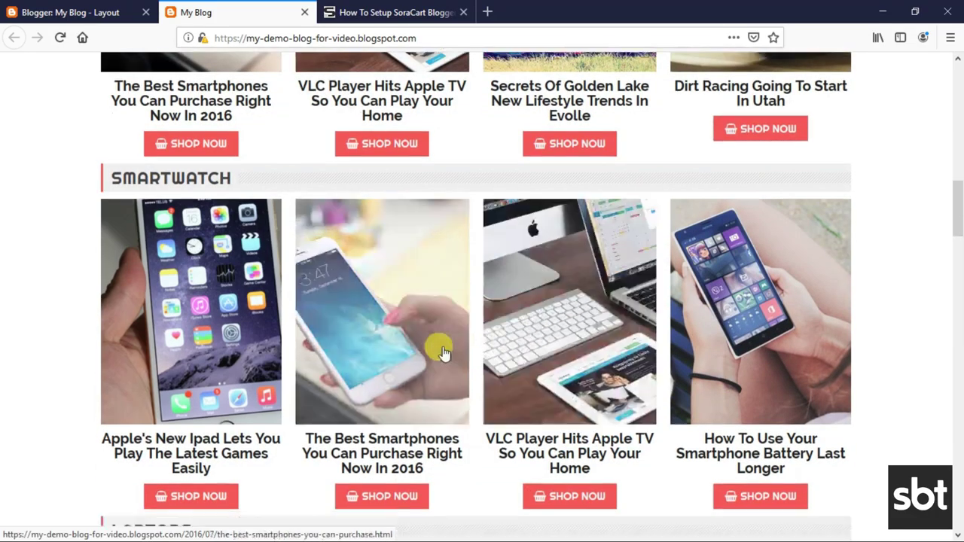
scroll(443, 353, down, 4)
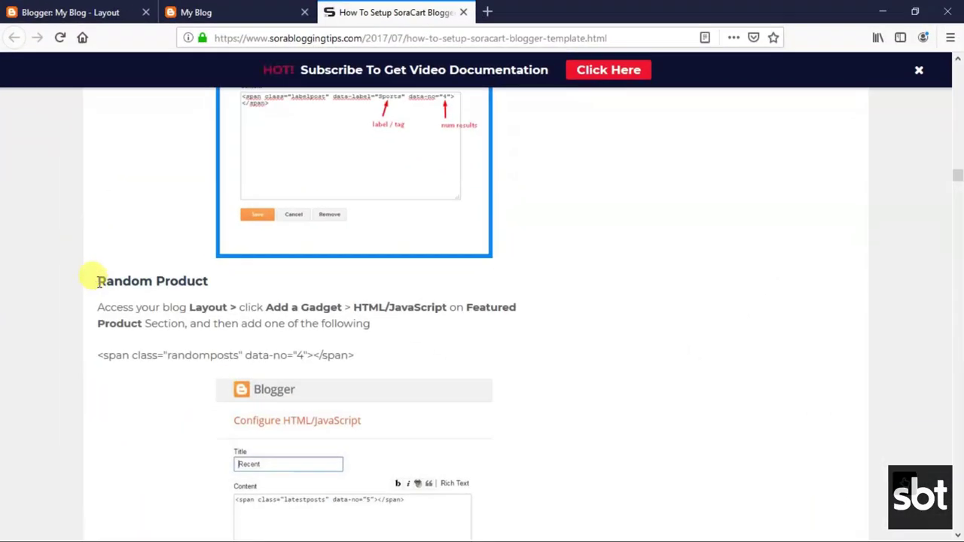
Copy the Random Product randomposts span code (data-no 4) from the guide.
drag(96, 280, 214, 279)
click(105, 307)
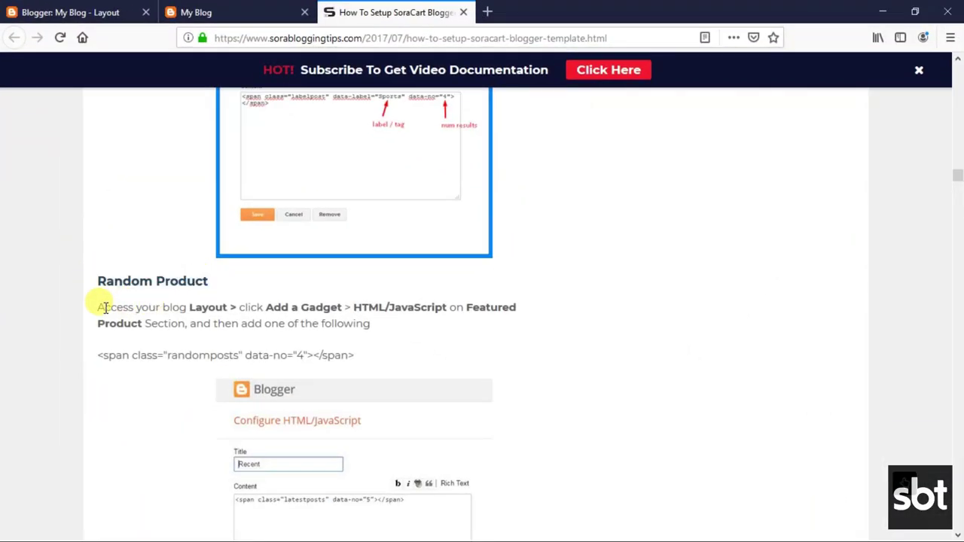
drag(98, 307, 384, 327)
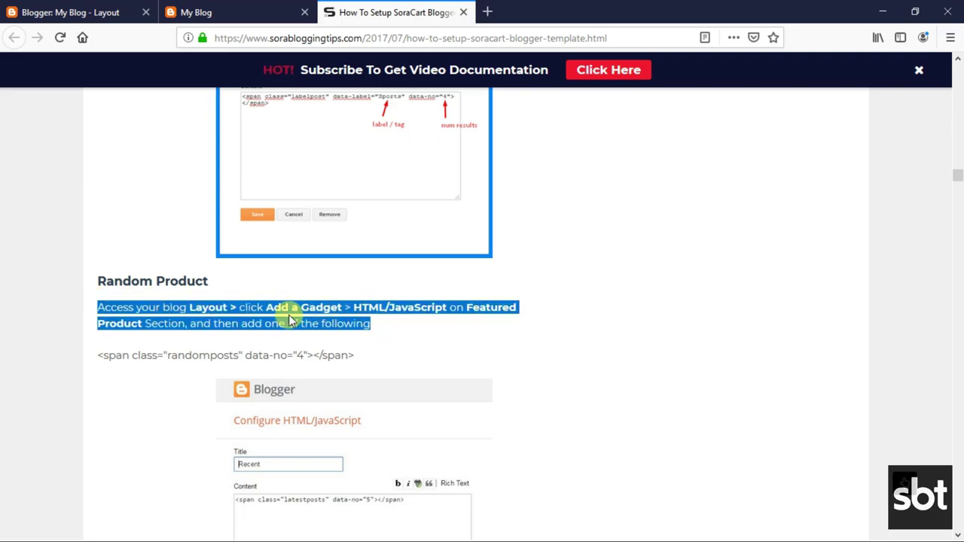
click(315, 320)
drag(97, 356, 362, 359)
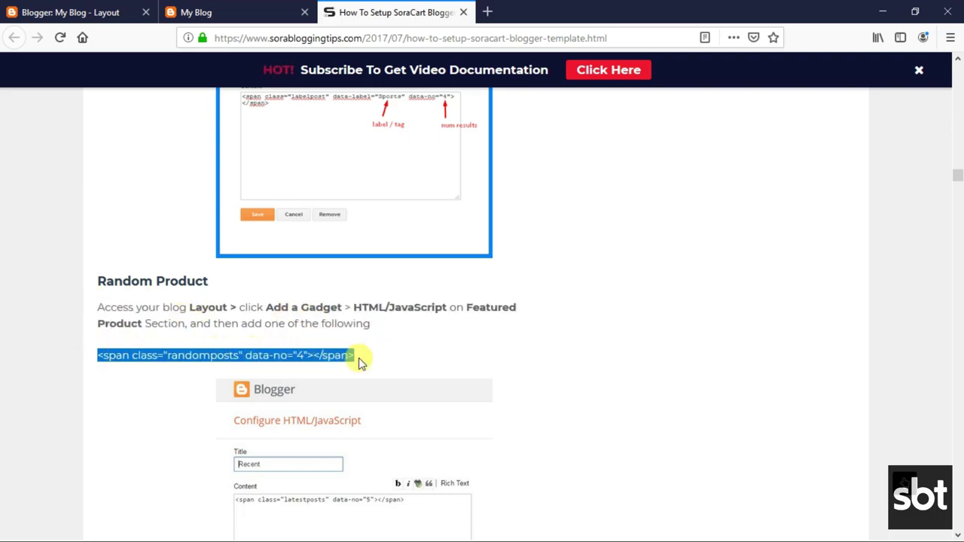
right_click(235, 350)
click(248, 366)
click(125, 9)
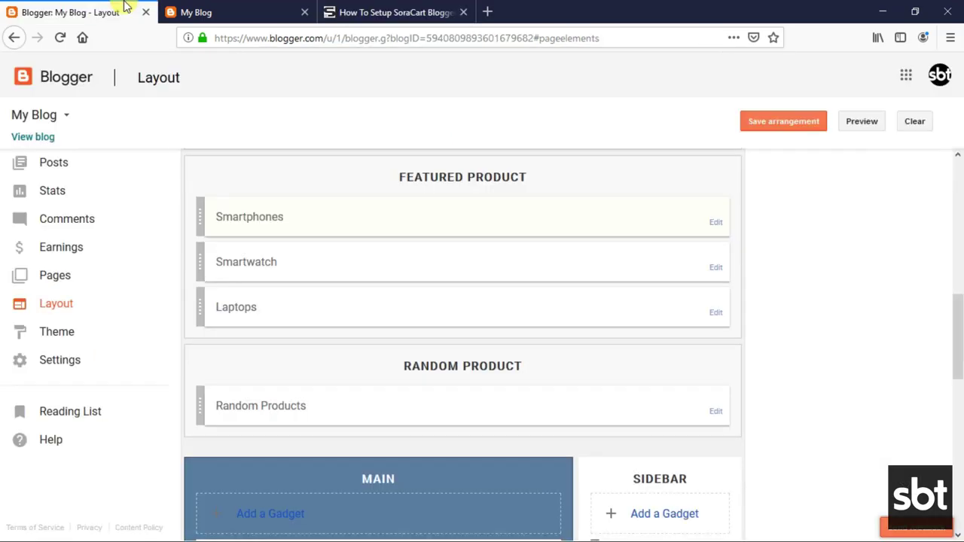
Paste the randomposts code into the Random Products gadget, save it, and view the blog.
scroll(477, 304, down, 2)
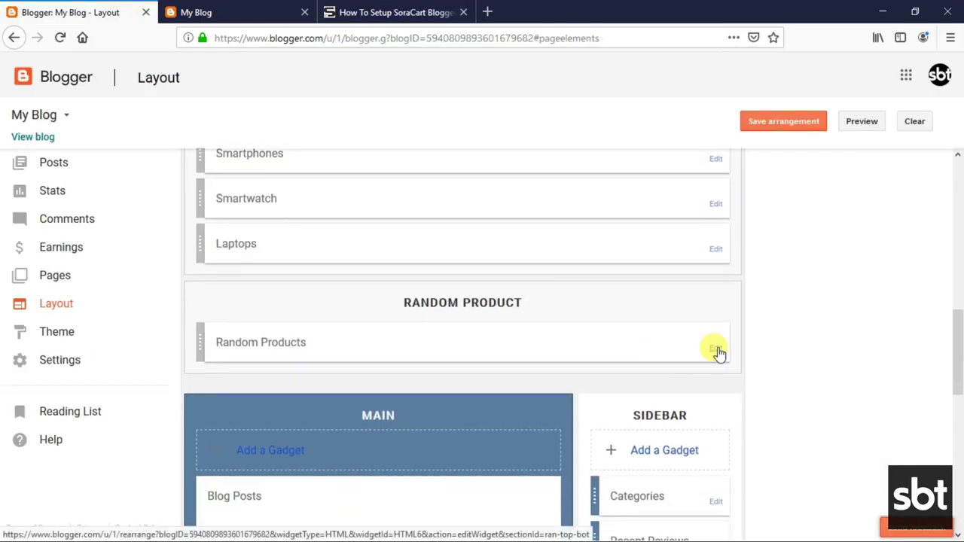
click(715, 349)
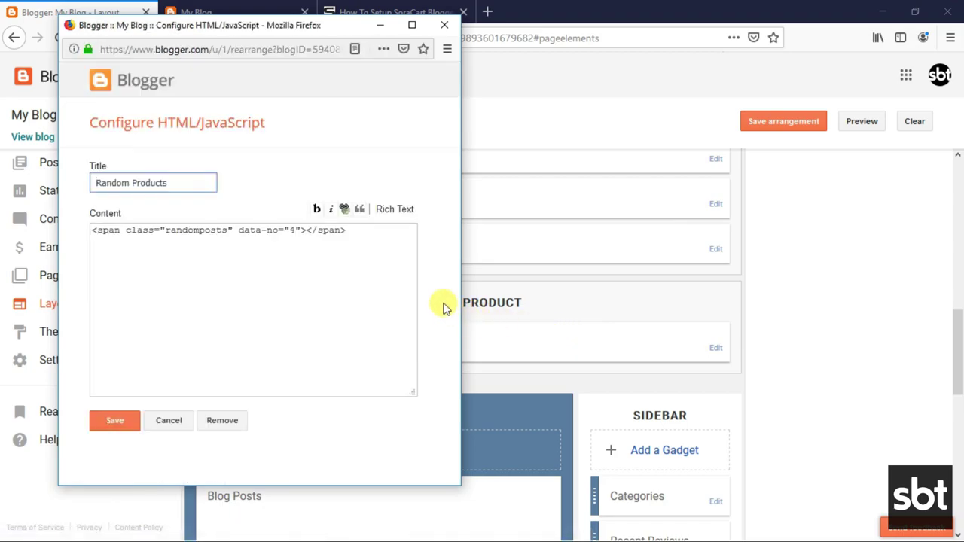
click(249, 235)
triple_click(249, 230)
right_click(253, 241)
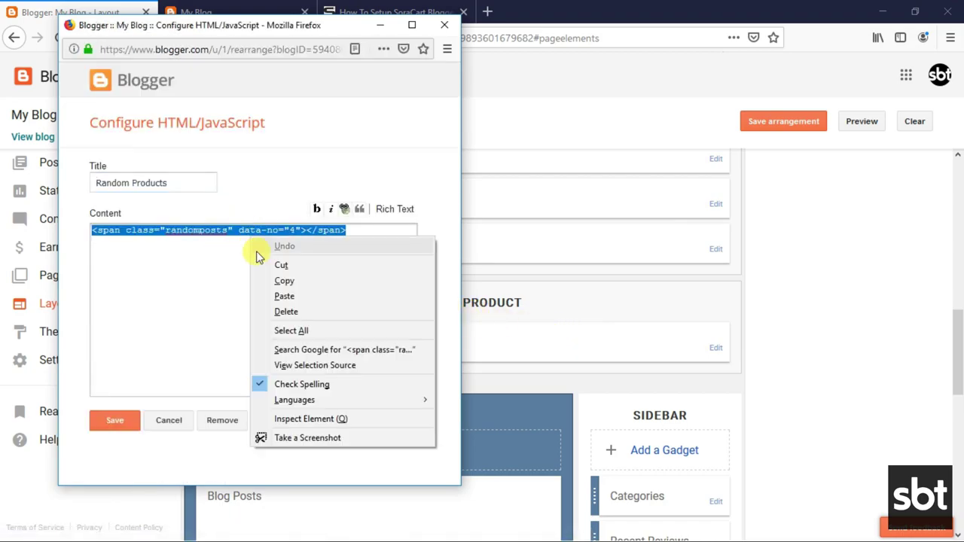
click(276, 294)
click(133, 426)
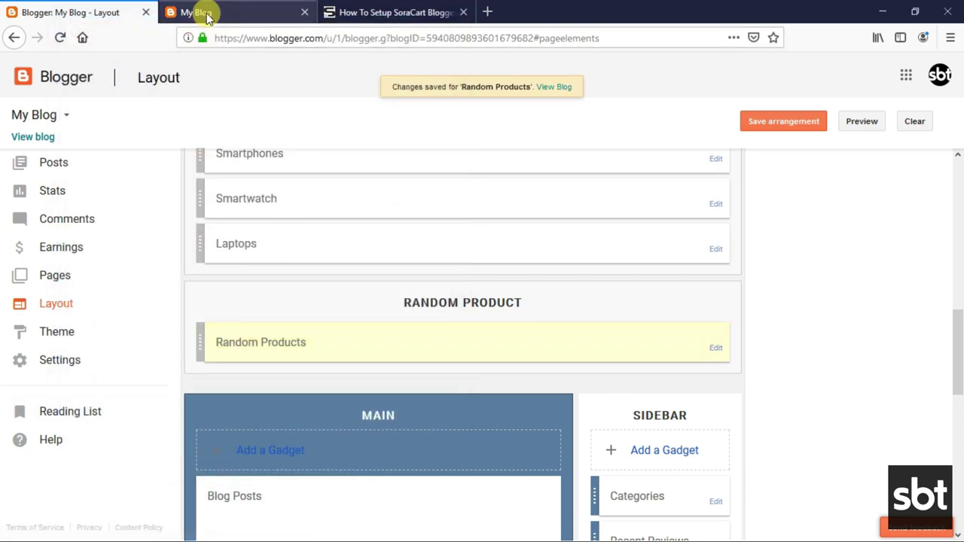
click(198, 13)
scroll(248, 181, down, 5)
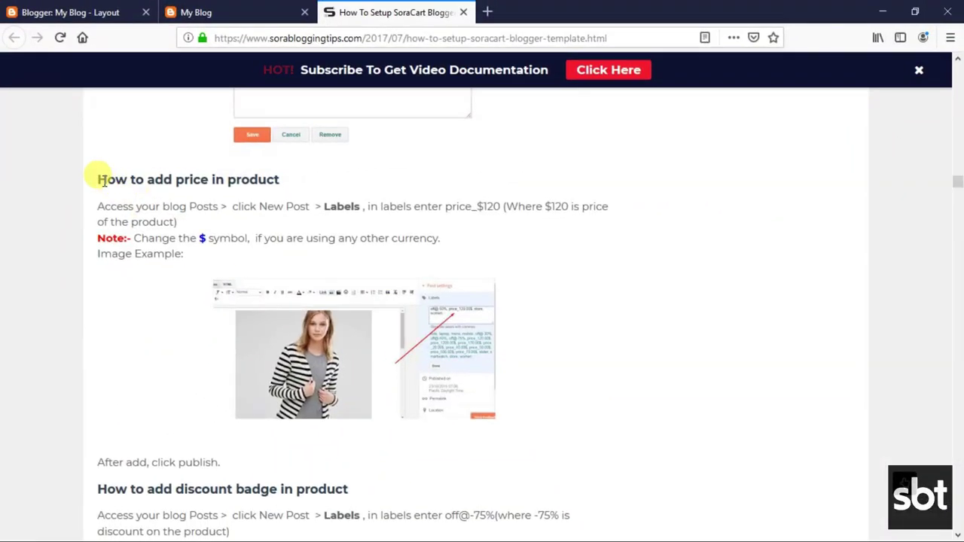
Review the 'How to add price in product' instructions and the enlarged price_120.00$ example image.
drag(97, 179, 284, 180)
click(198, 191)
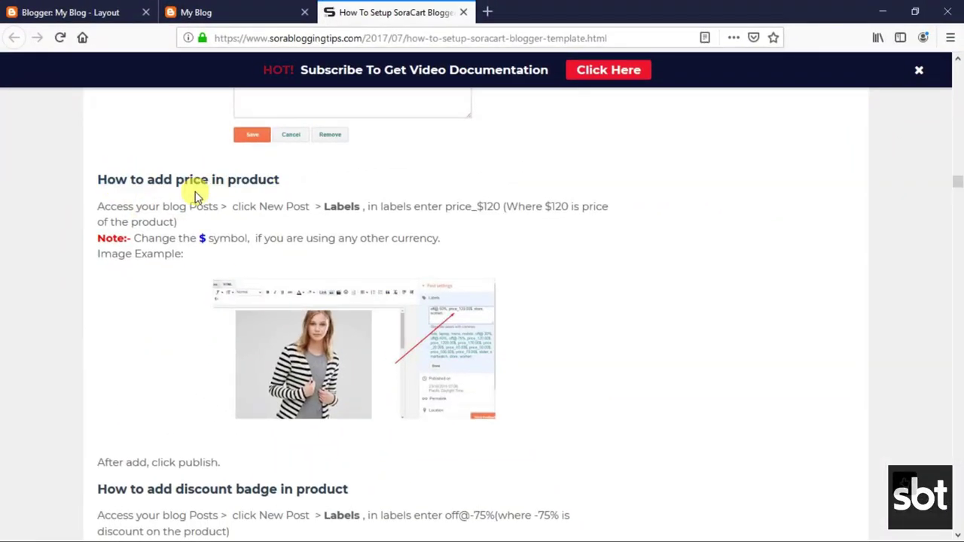
drag(99, 203, 183, 242)
click(204, 264)
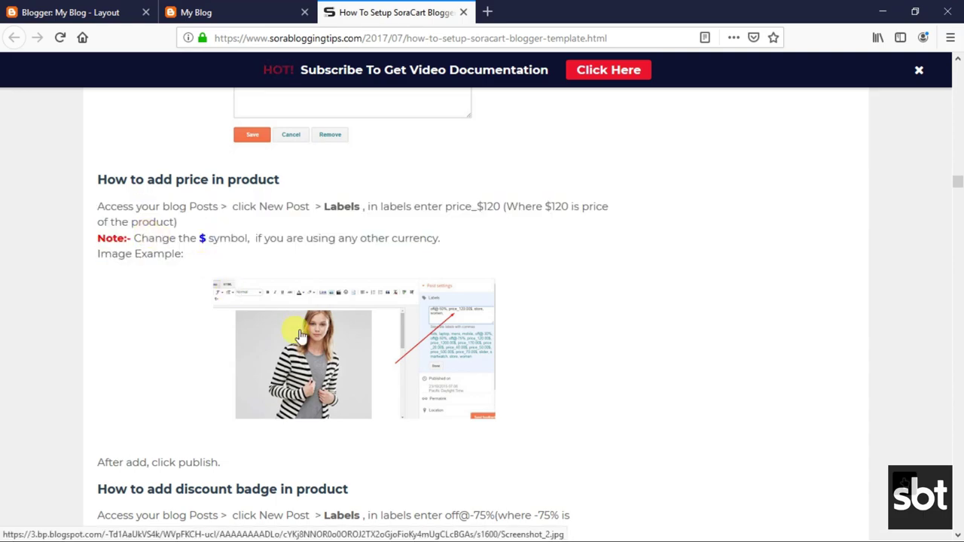
click(300, 343)
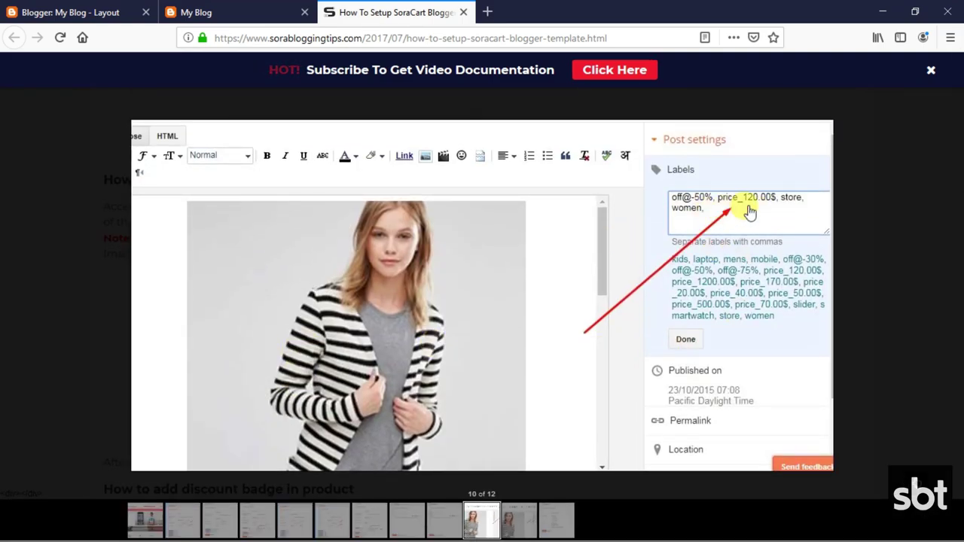
click(899, 263)
click(92, 21)
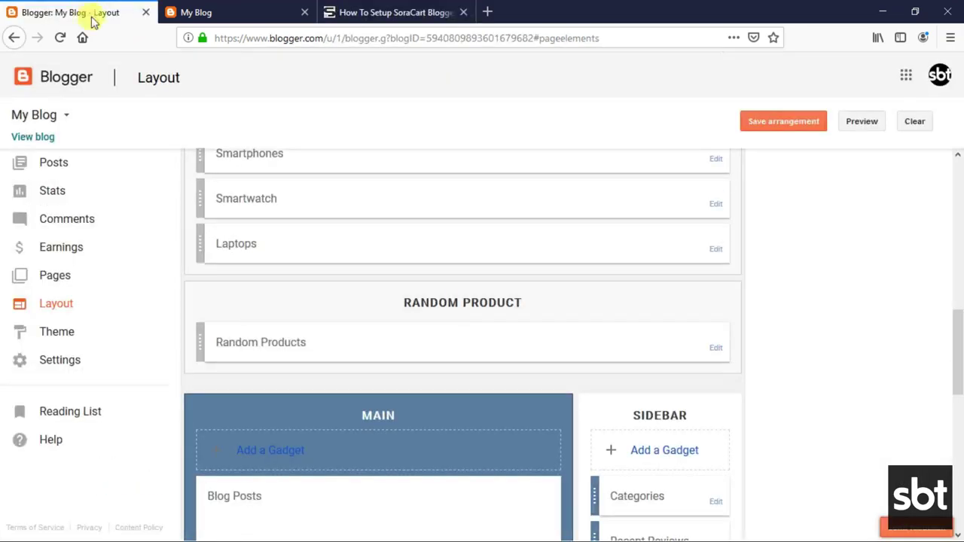
Open the Apple iPad post for editing from the posts list.
scroll(339, 380, up, 8)
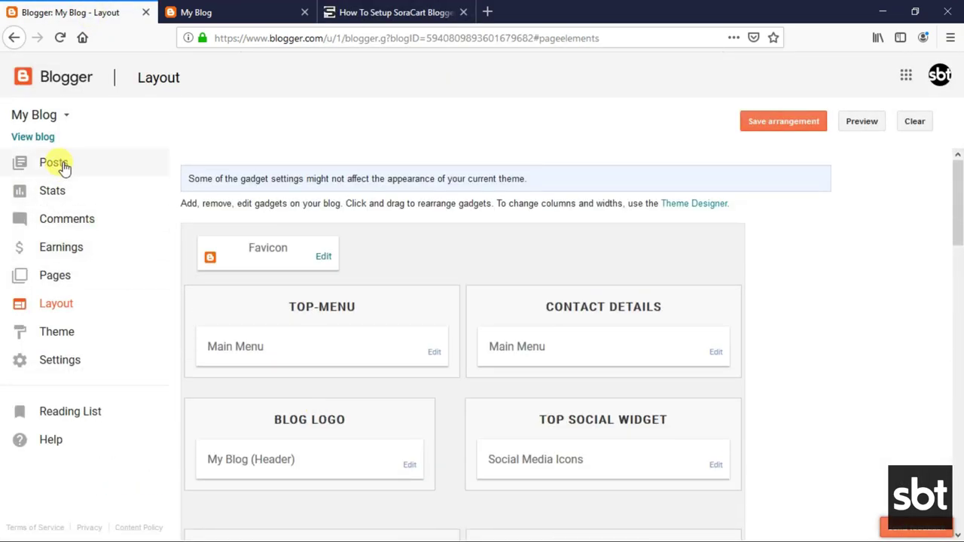
click(64, 168)
mouse_move(403, 220)
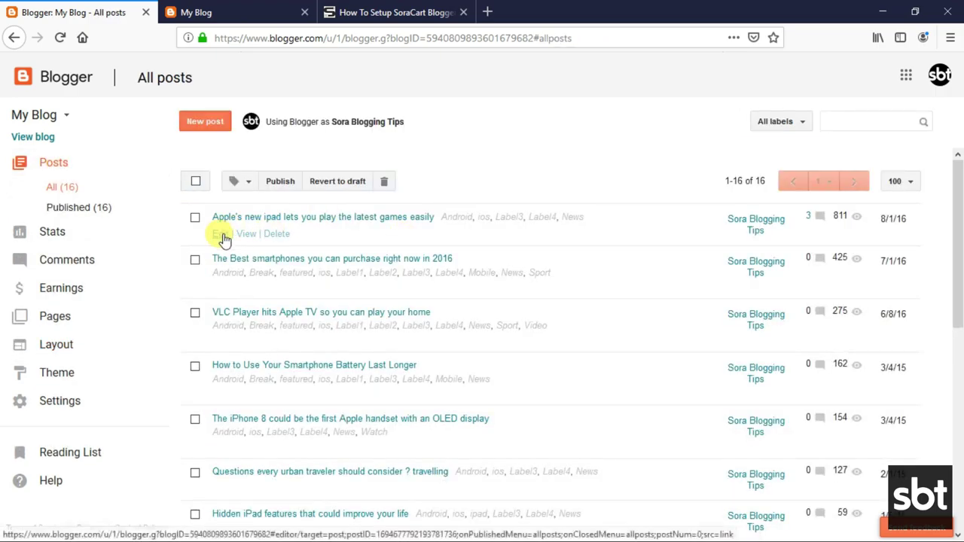
click(222, 235)
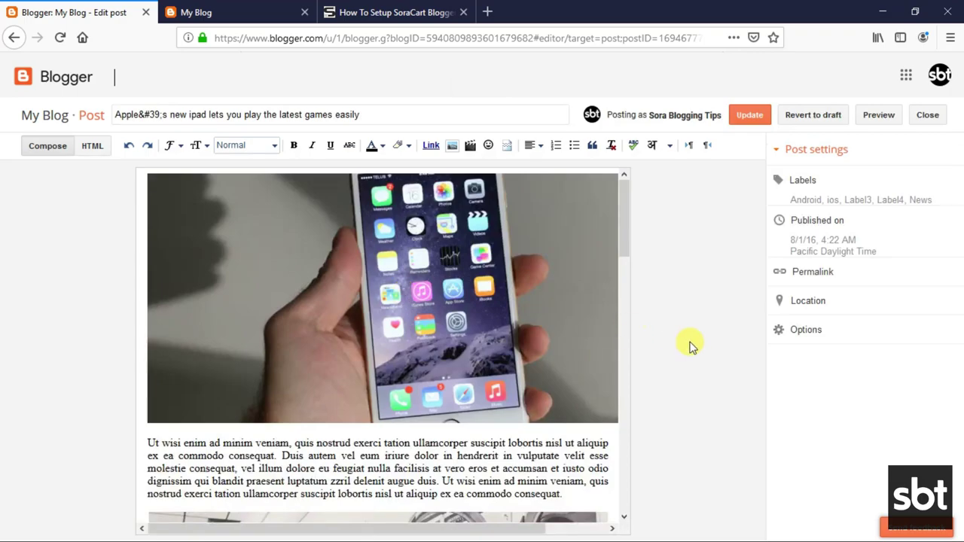
Add the label price_$115 to the iPad post and update it.
click(819, 184)
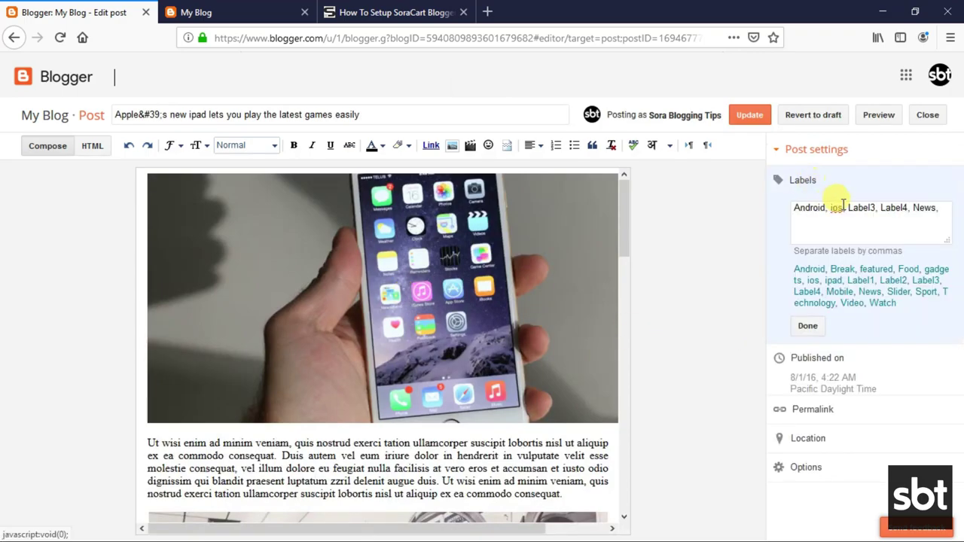
text(price_$115)
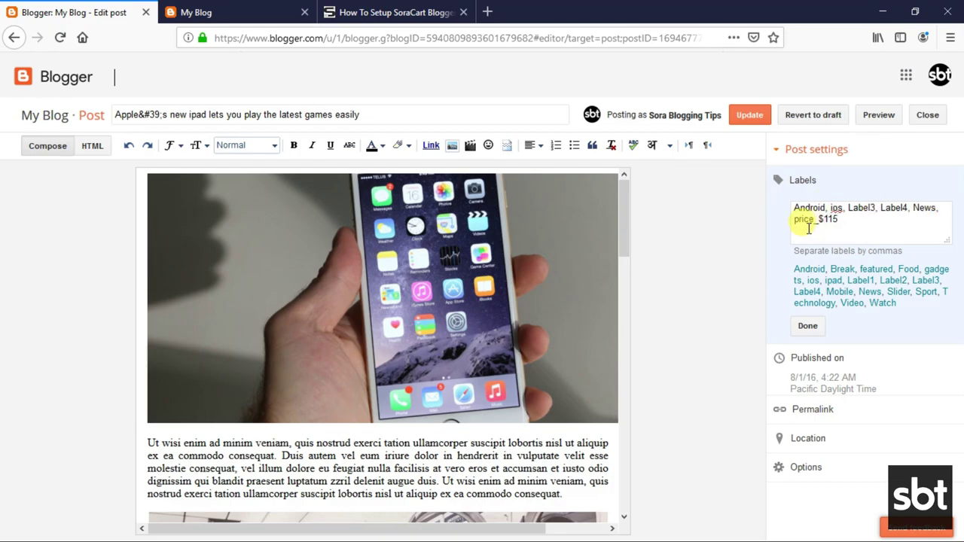
click(810, 326)
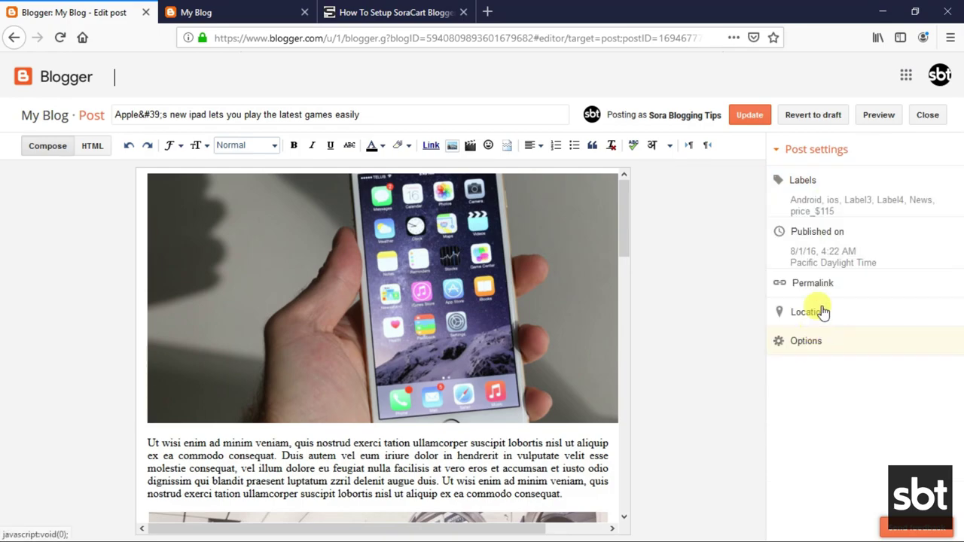
click(760, 121)
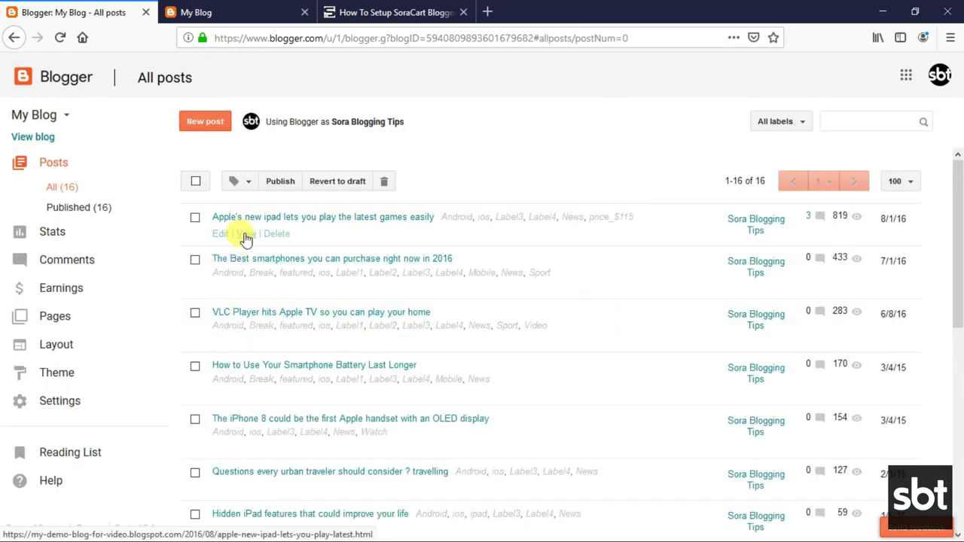
View the iPad post live showing $115, then reload the blog homepage.
click(243, 232)
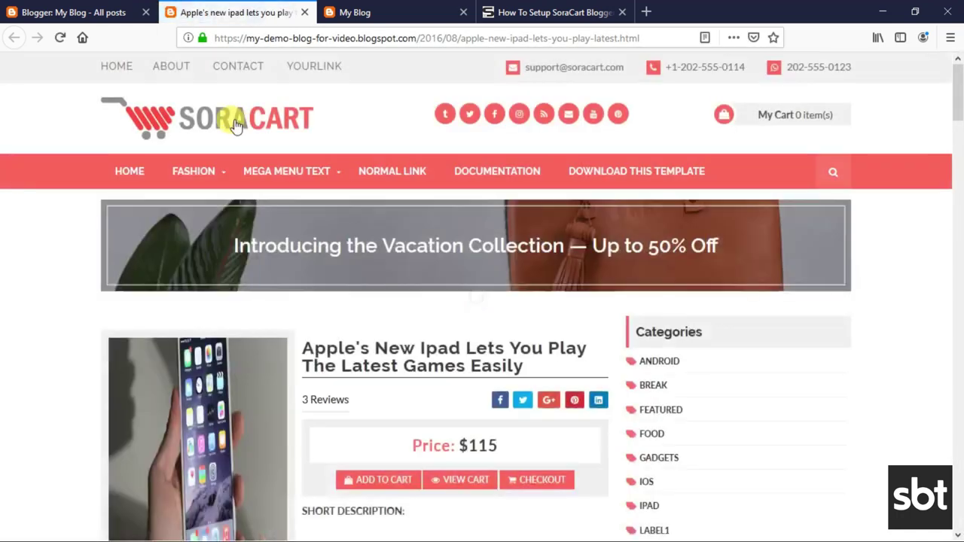
scroll(286, 188, down, 3)
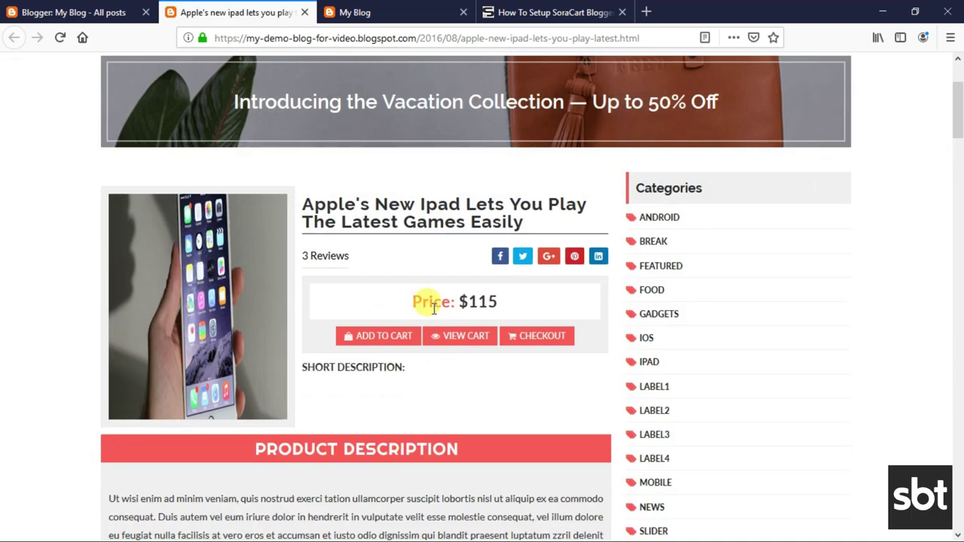
click(399, 10)
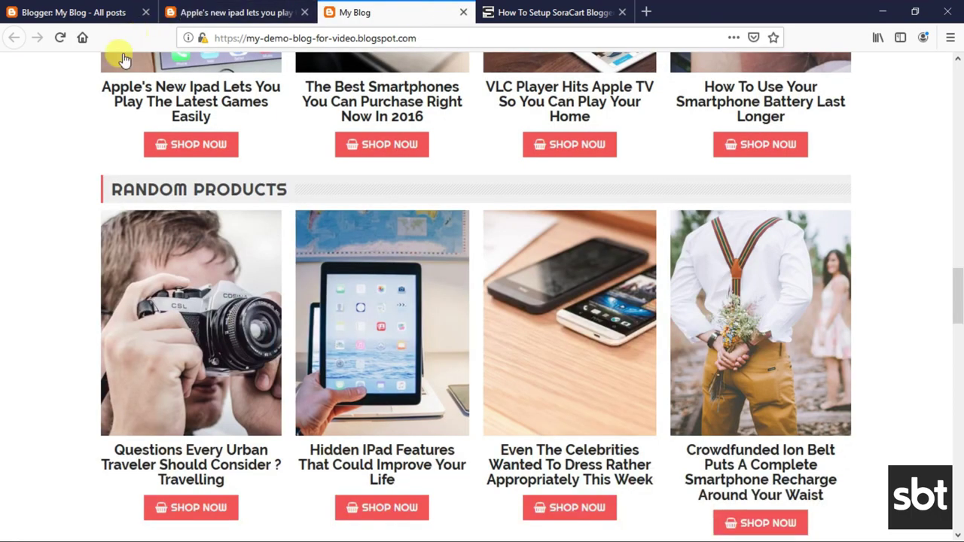
click(59, 37)
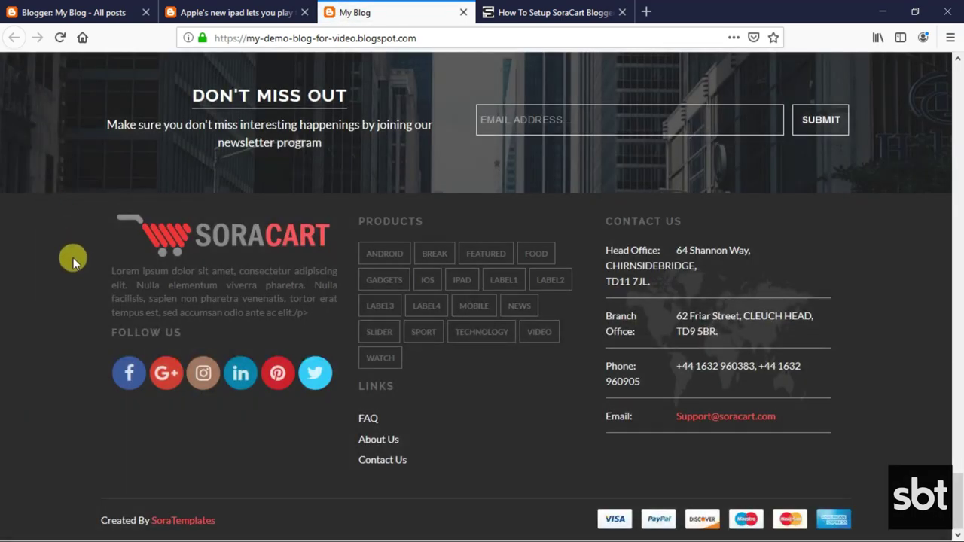
Add the iPad product to the cart and check the $115.00 subtotal.
scroll(73, 258, up, 10)
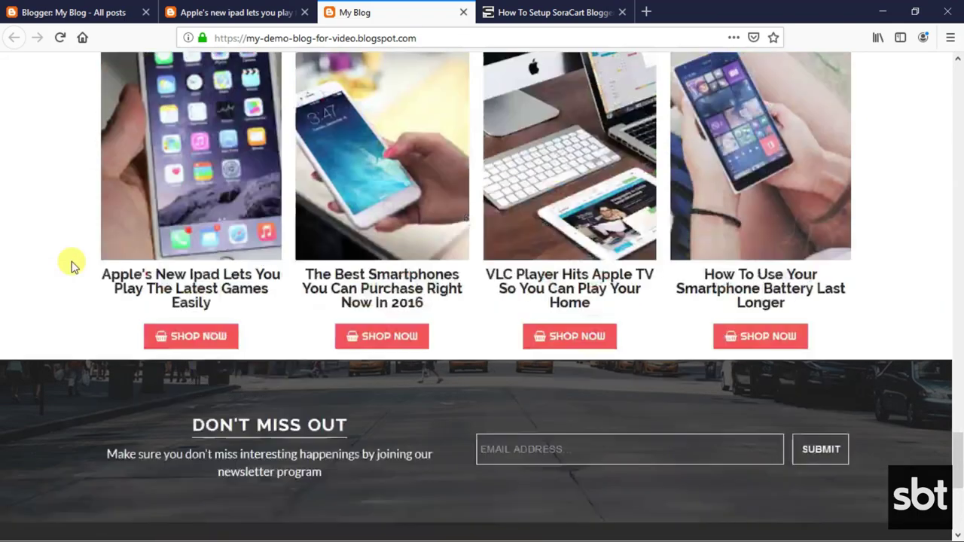
scroll(66, 270, up, 6)
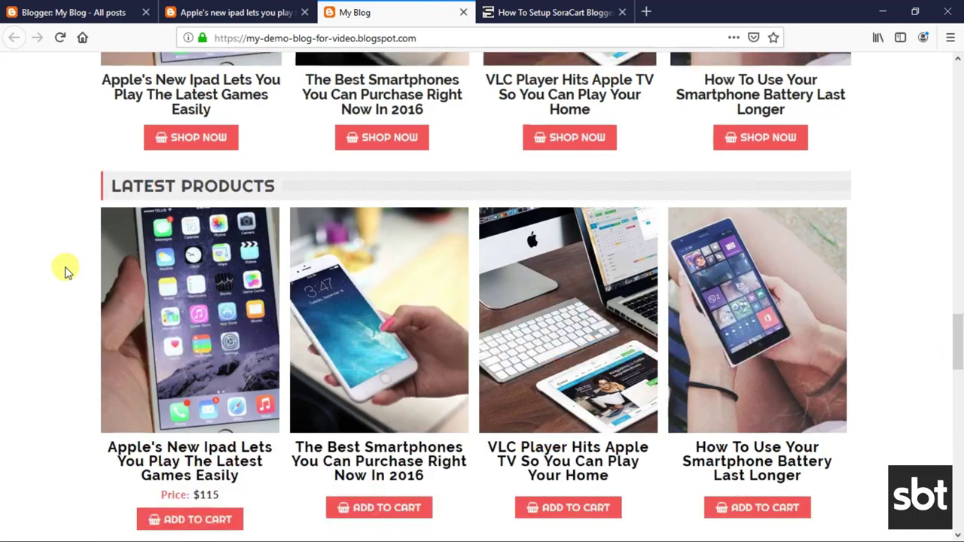
scroll(113, 379, down, 2)
click(200, 375)
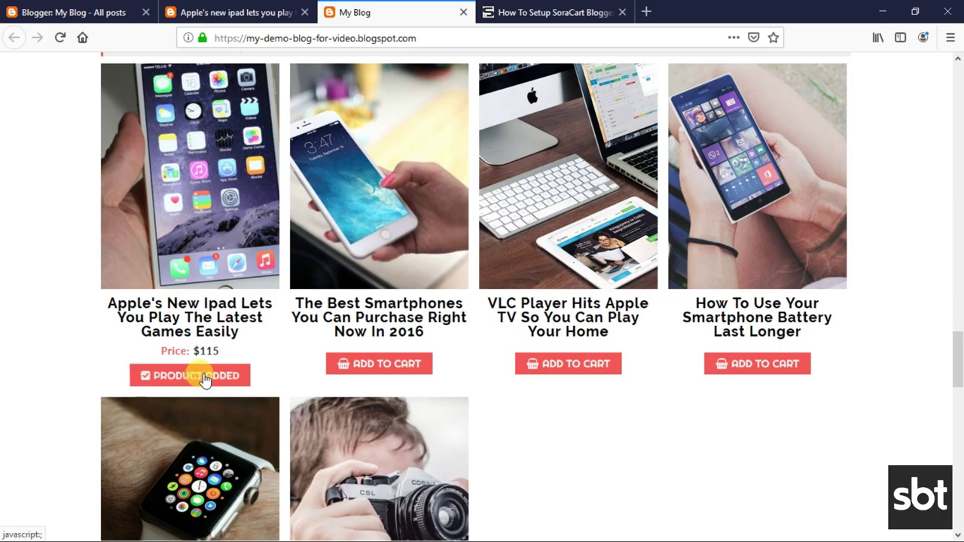
scroll(248, 376, up, 20)
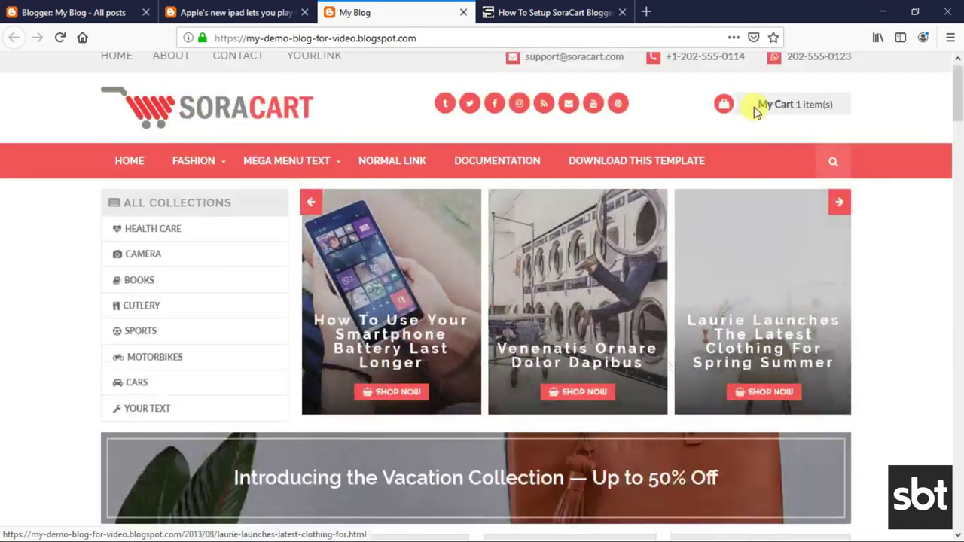
click(761, 105)
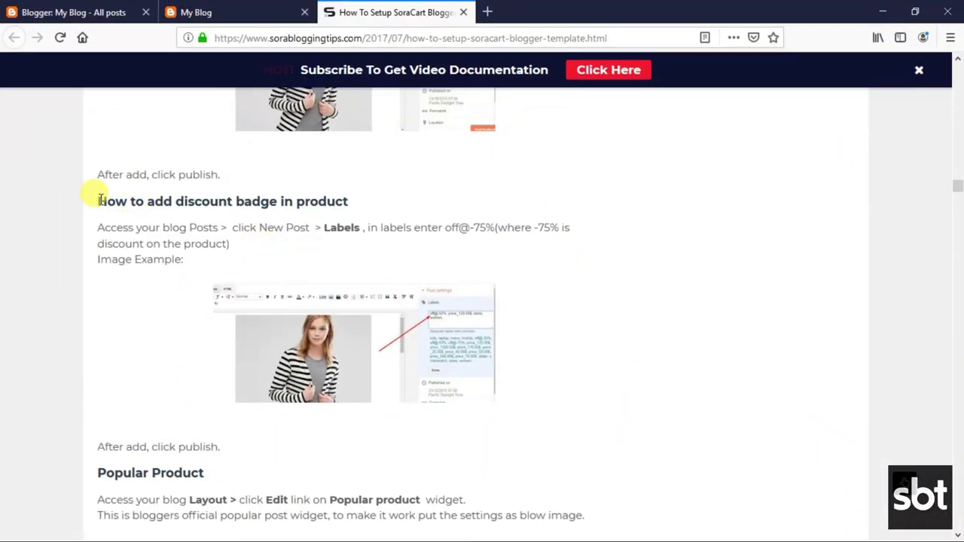
Read the discount badge instructions and copy the example label off@-75%.
drag(98, 200, 359, 204)
click(143, 229)
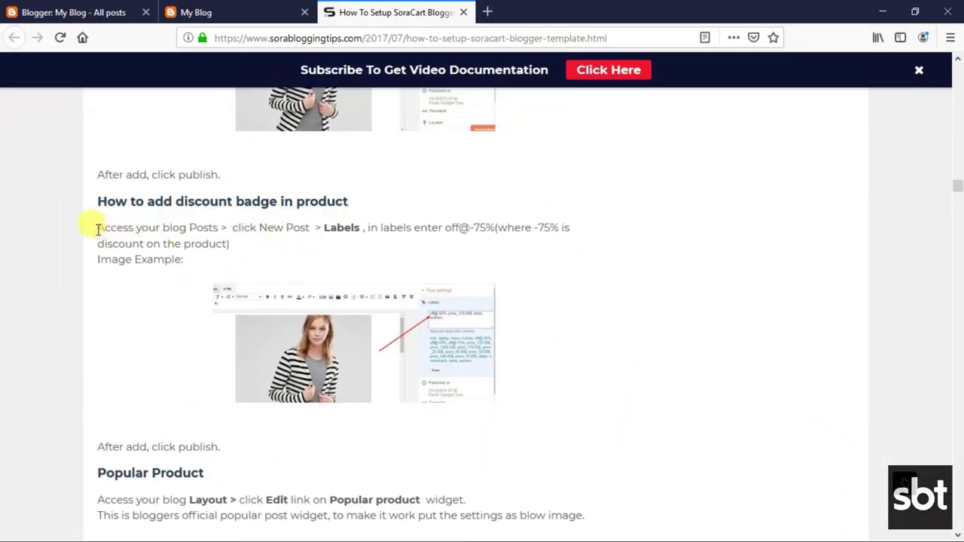
drag(100, 227, 253, 262)
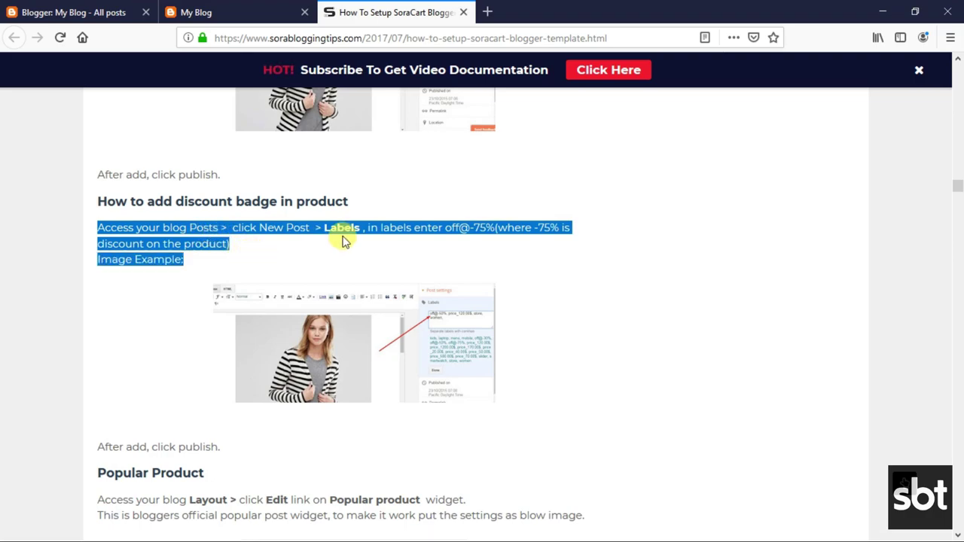
click(456, 233)
drag(446, 228, 491, 228)
right_click(494, 228)
click(513, 239)
View the enlarged off@-50% discount example image, then return to the Blogger posts list.
click(443, 318)
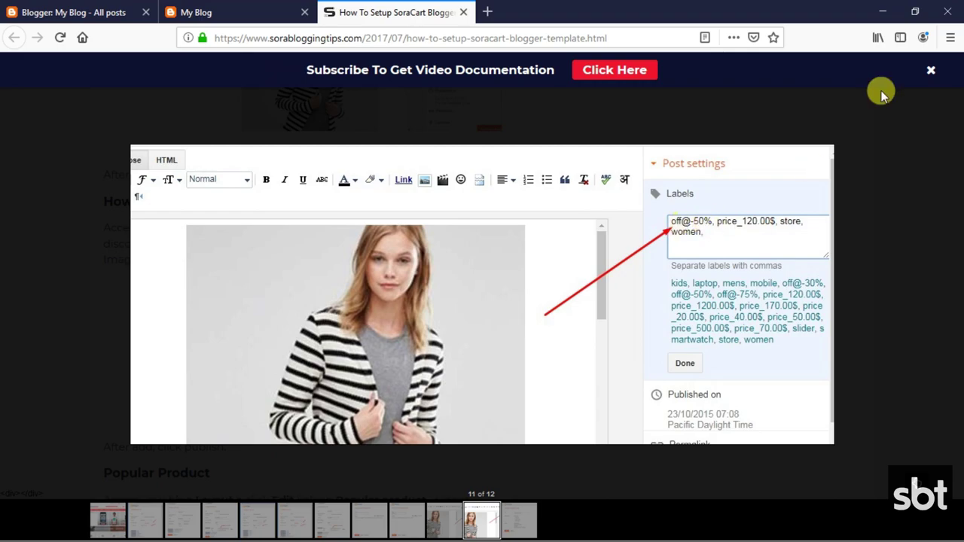
click(931, 71)
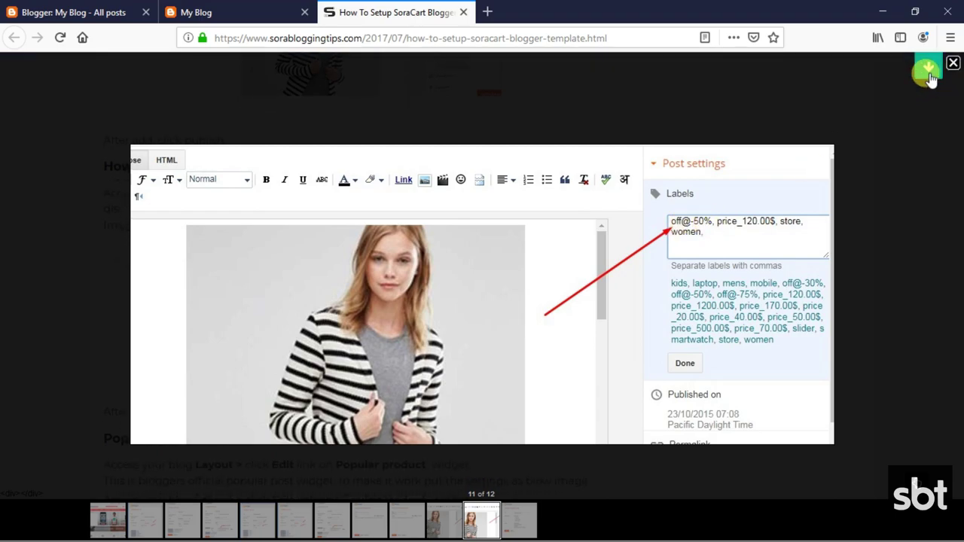
click(947, 150)
click(56, 12)
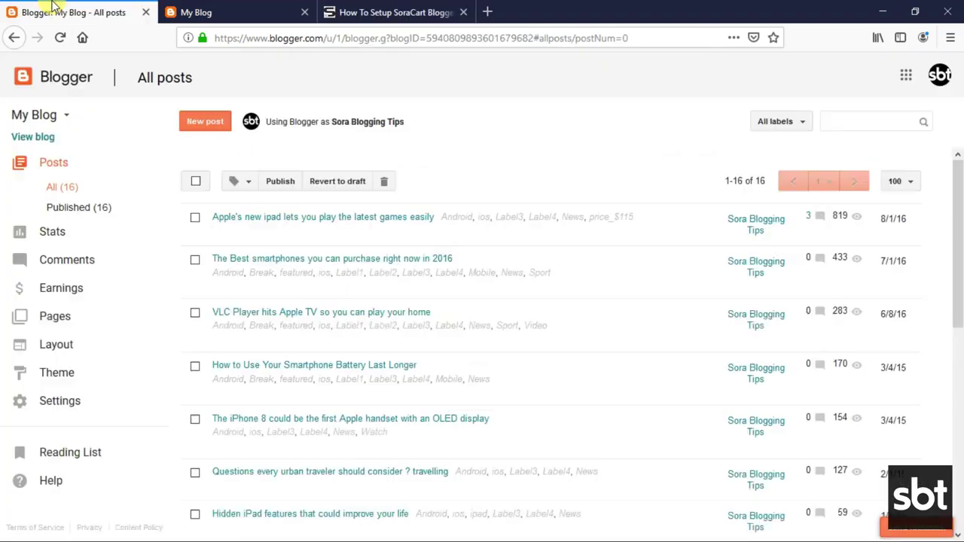
Paste the discount label as off@-50% on the iPad post, update it and view it live.
click(222, 234)
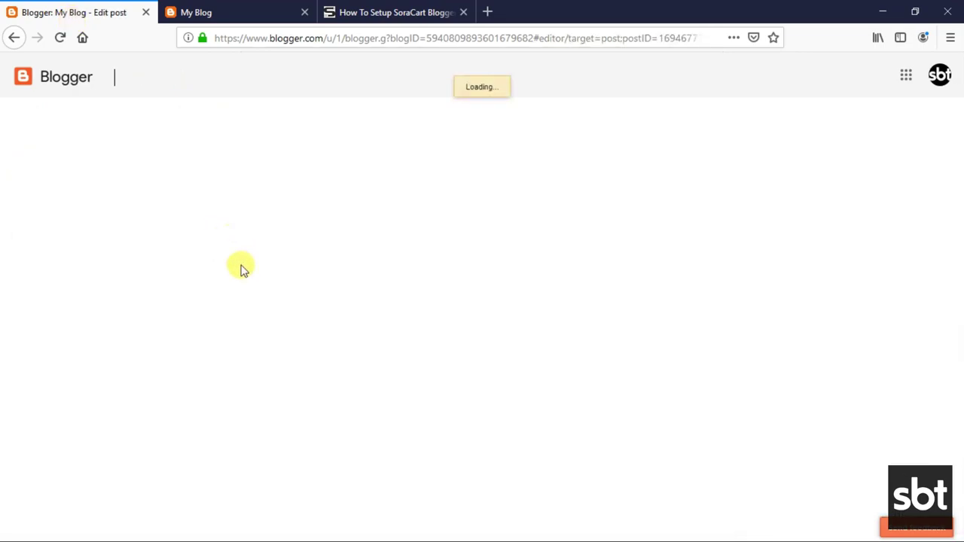
click(803, 178)
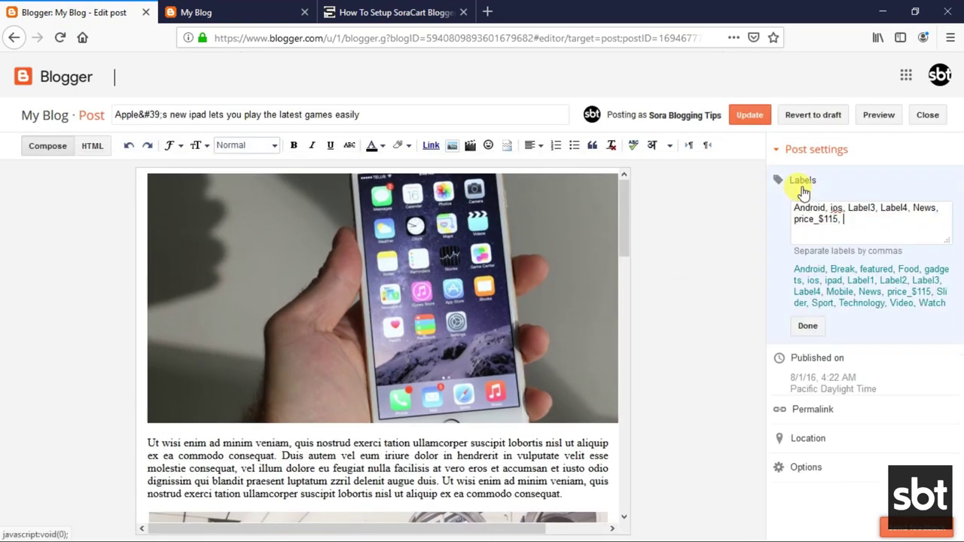
right_click(857, 226)
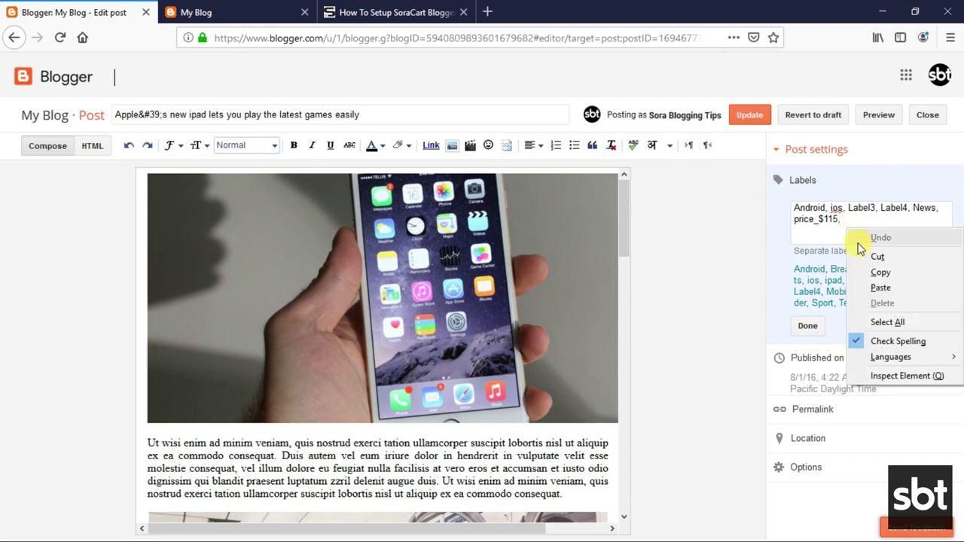
click(872, 291)
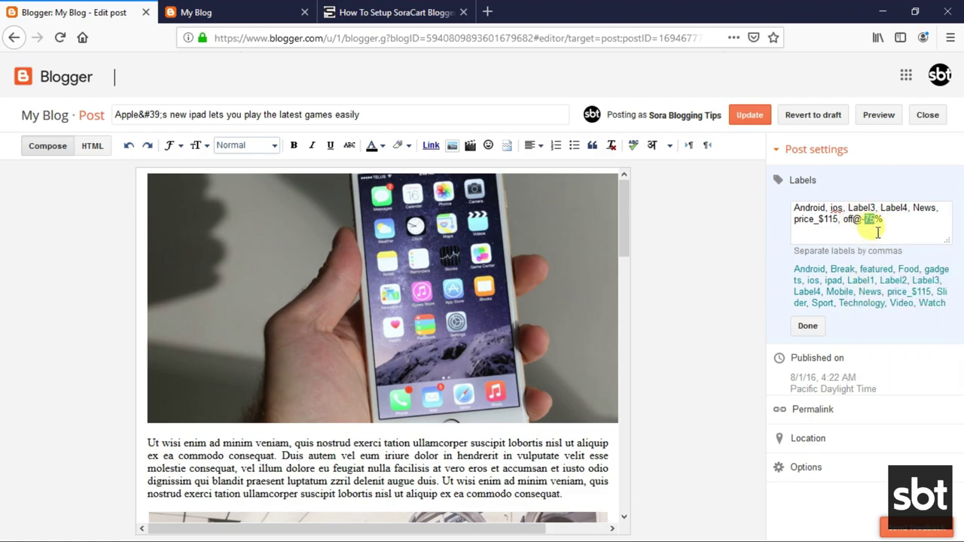
click(808, 326)
click(753, 116)
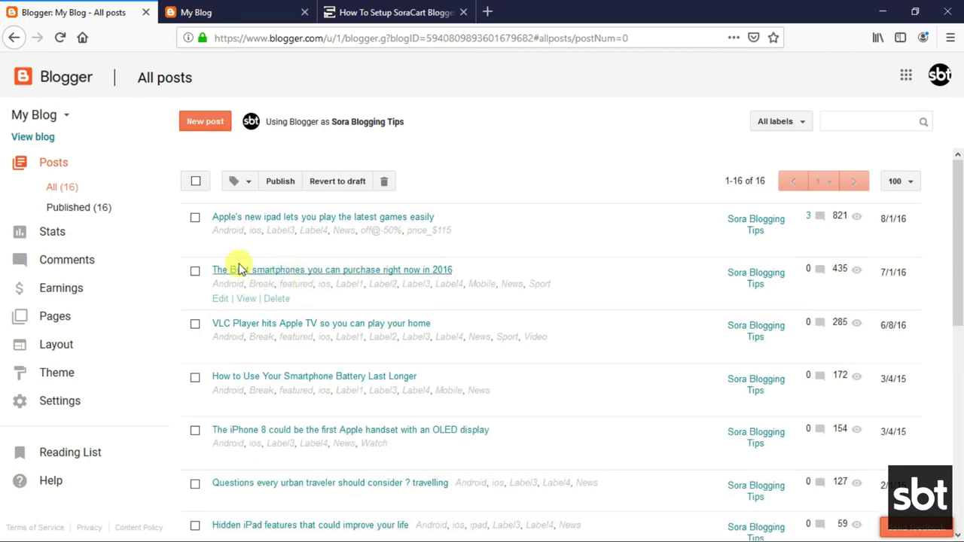
click(241, 247)
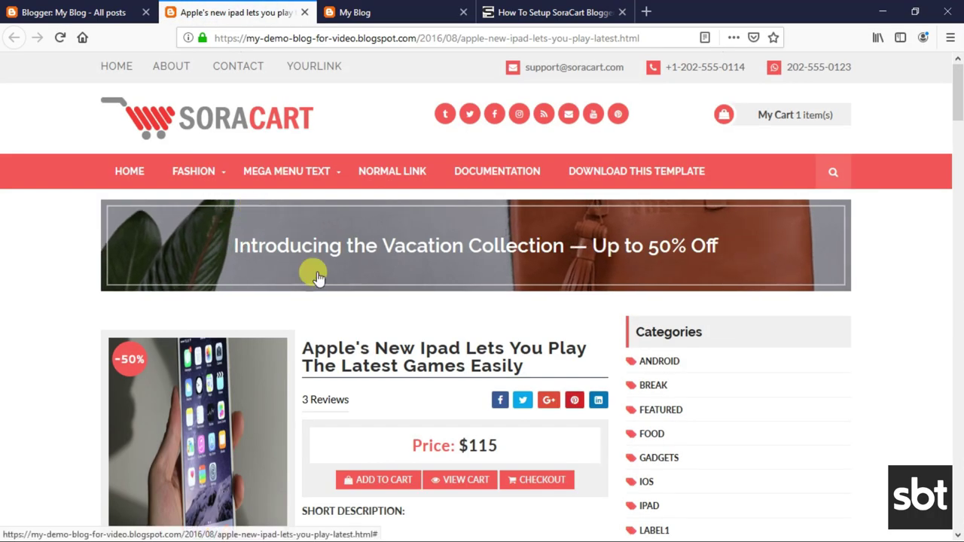
Return to the live blog home page, reload it and scroll to the Popular Products row.
scroll(157, 273, down, 3)
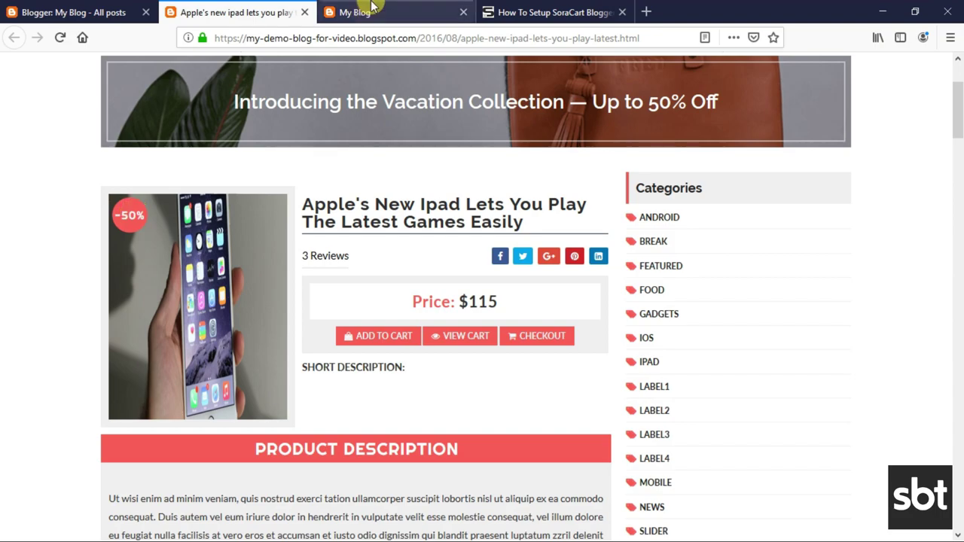
click(371, 9)
click(75, 41)
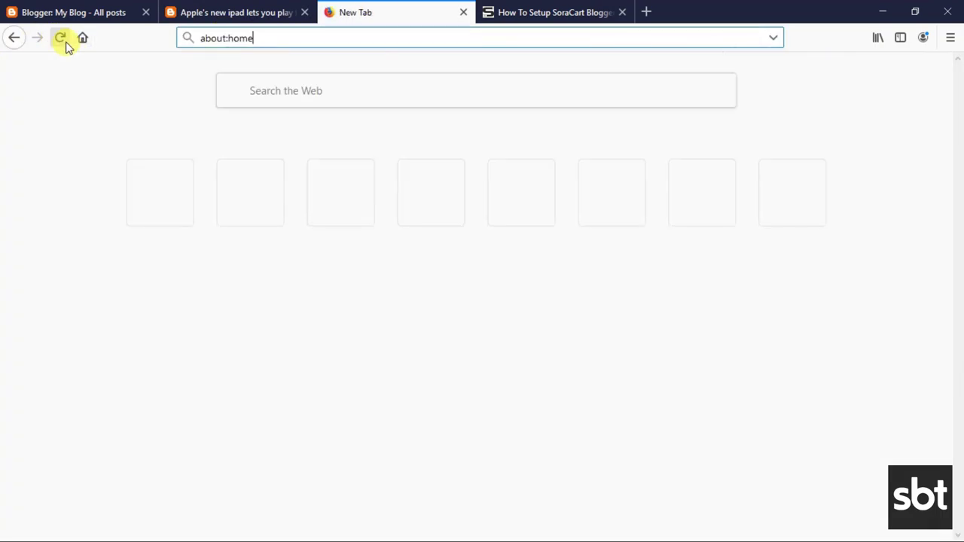
click(4, 42)
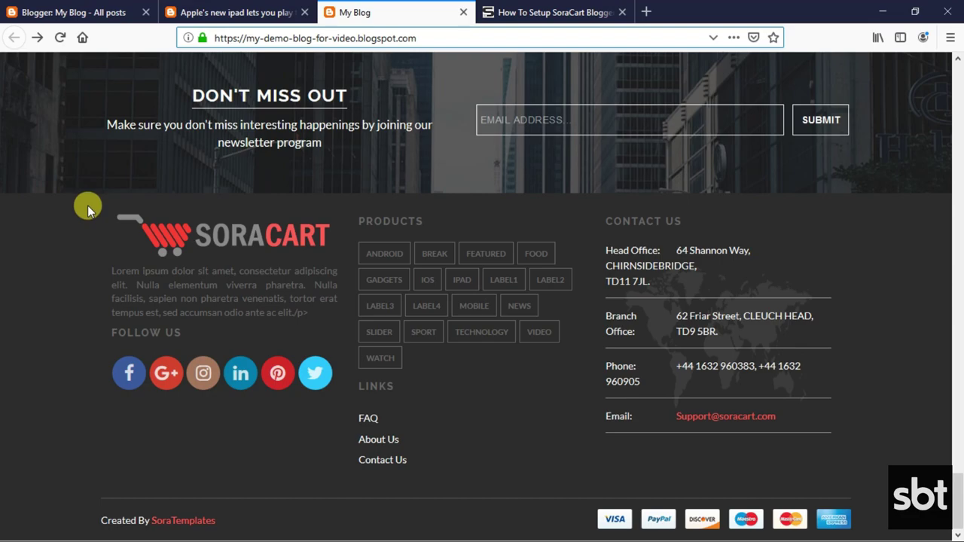
click(59, 39)
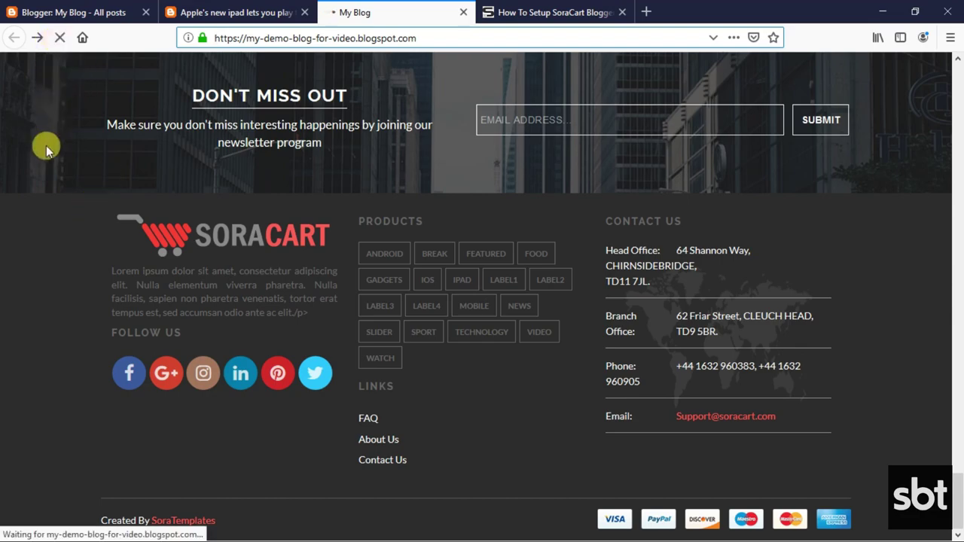
scroll(38, 173, up, 5)
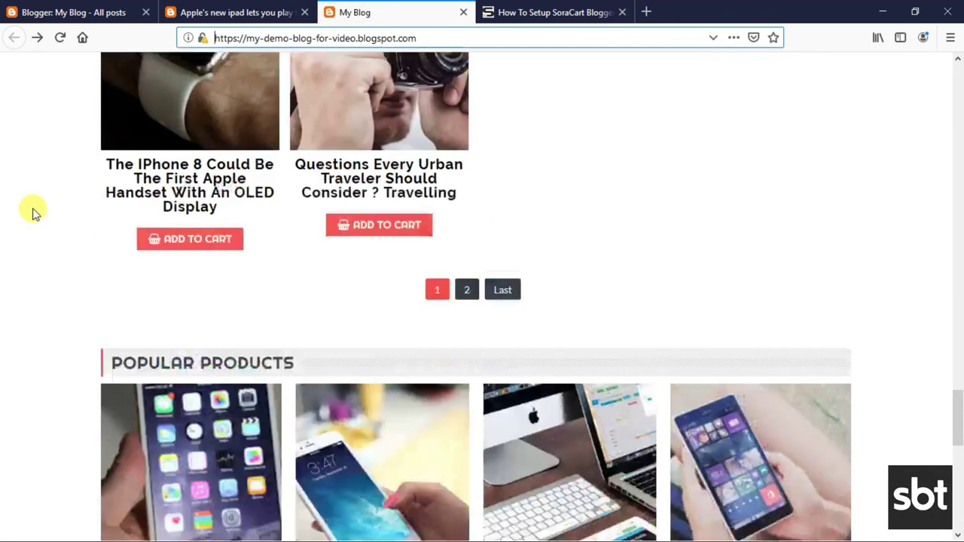
scroll(33, 213, up, 8)
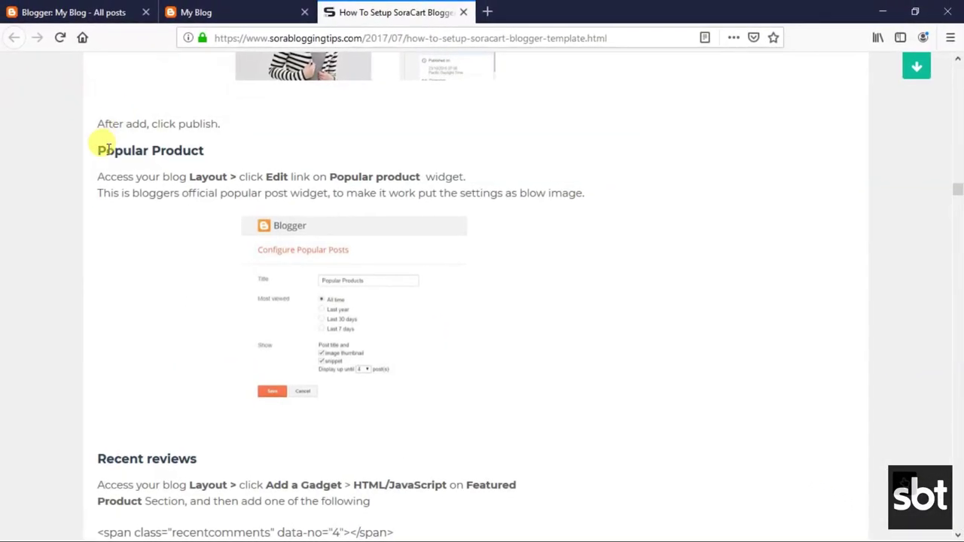
Review the Popular Product steps and the enlarged Configure Popular Posts screenshot.
drag(97, 154, 224, 153)
click(124, 175)
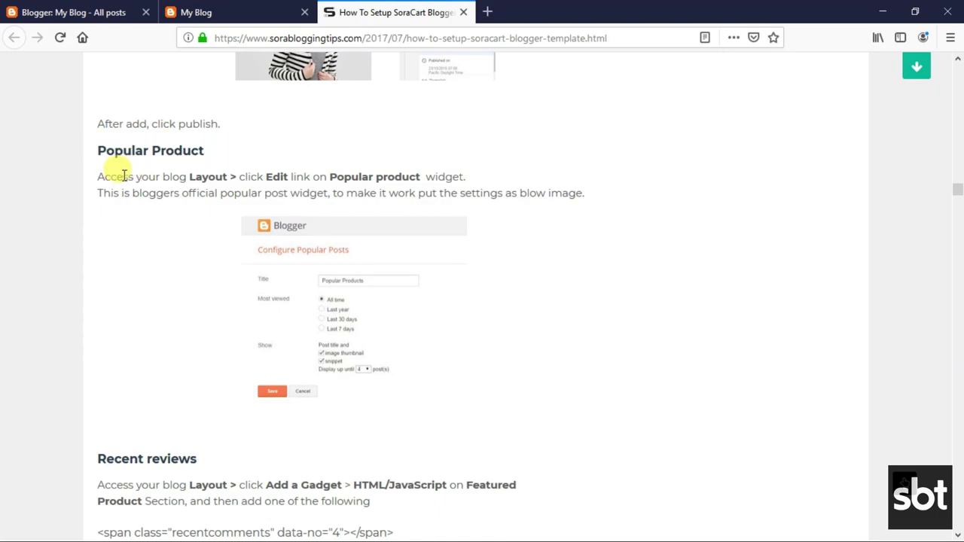
drag(99, 177, 489, 178)
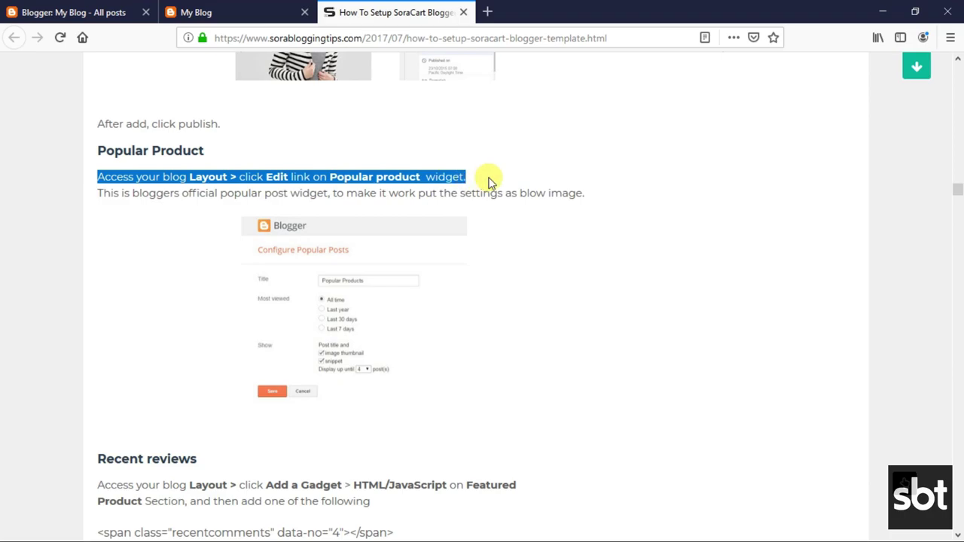
click(359, 185)
drag(101, 193, 596, 197)
click(459, 226)
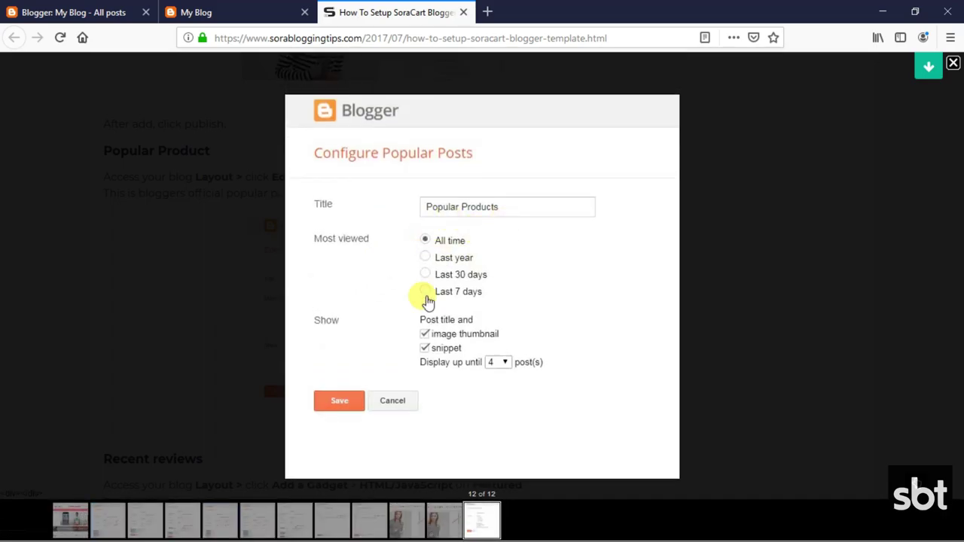
click(758, 282)
click(22, 11)
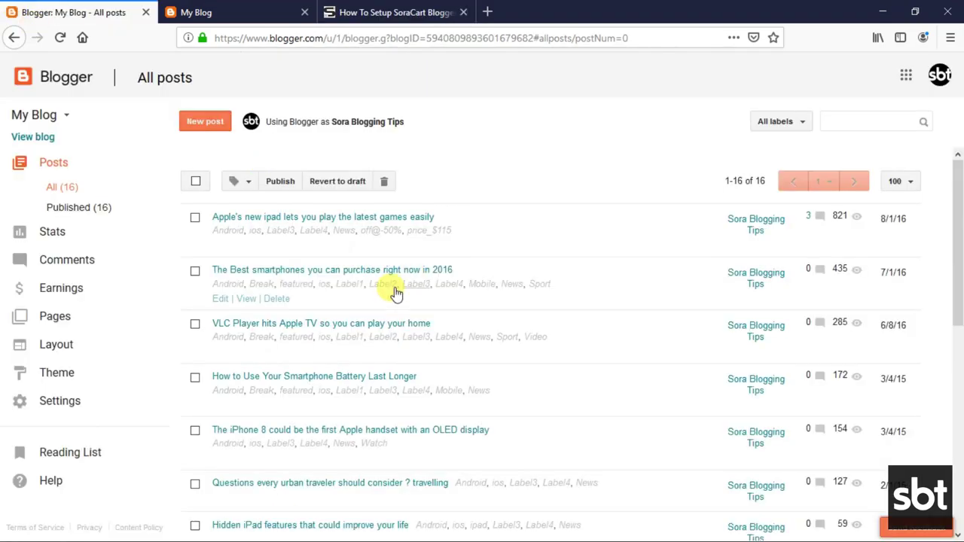
Save the Popular Products gadget with All time, image thumbnail, snippet and 4 posts.
click(56, 348)
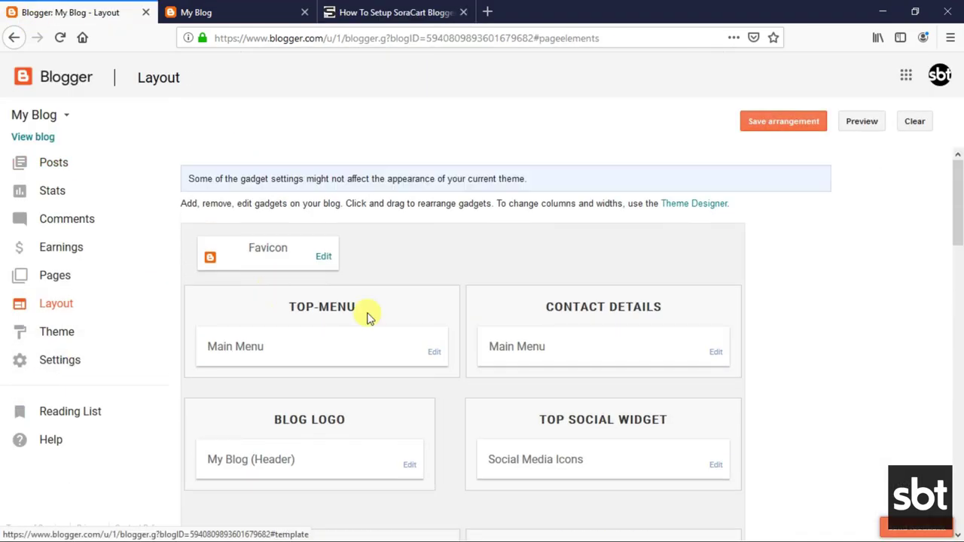
scroll(392, 372, down, 10)
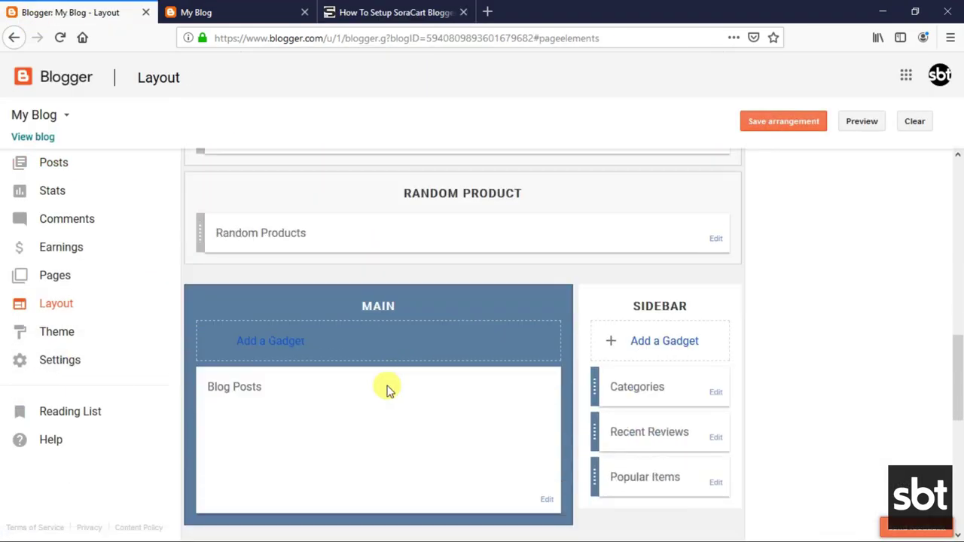
scroll(387, 387, down, 4)
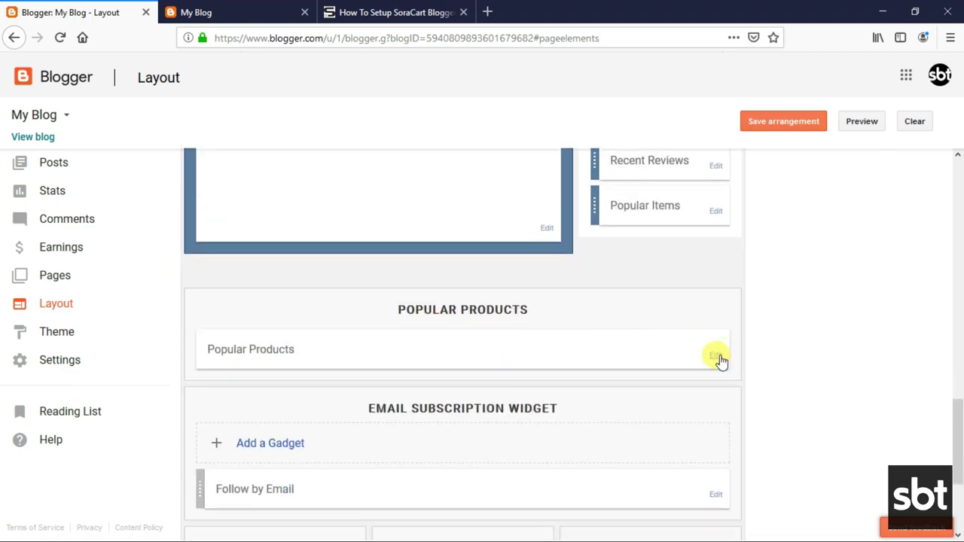
click(717, 358)
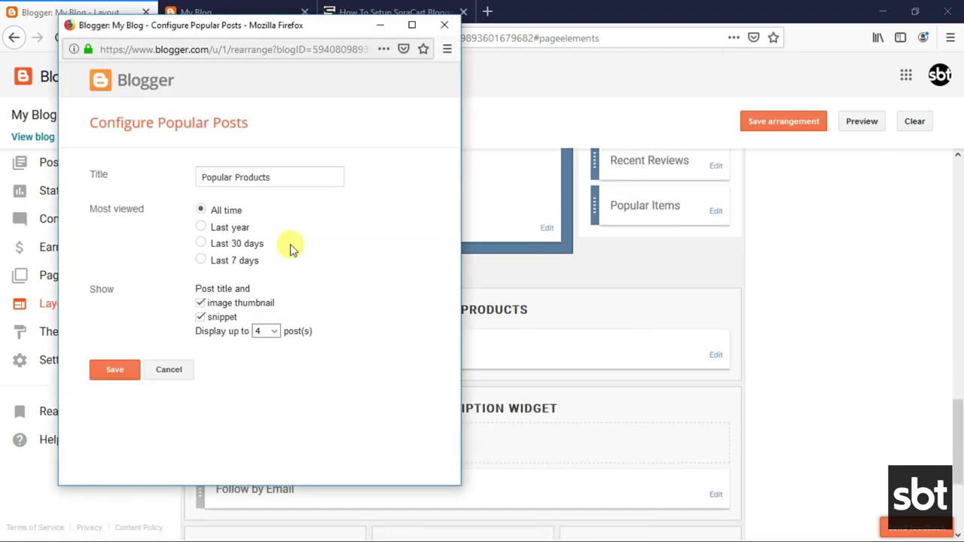
click(125, 370)
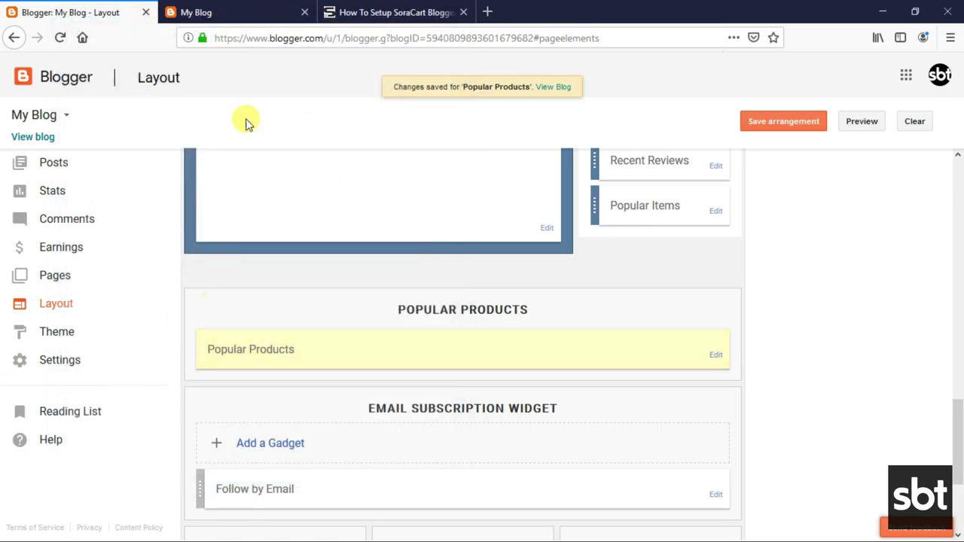
click(248, 11)
scroll(369, 217, down, 10)
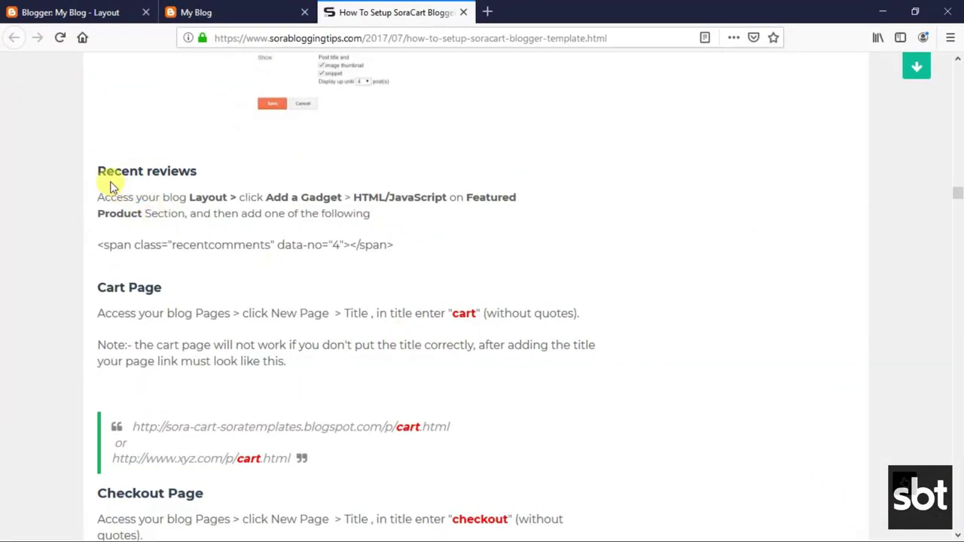
Read the guide's Recent reviews heading and setup instructions.
drag(98, 169, 193, 171)
click(96, 200)
drag(100, 198, 375, 215)
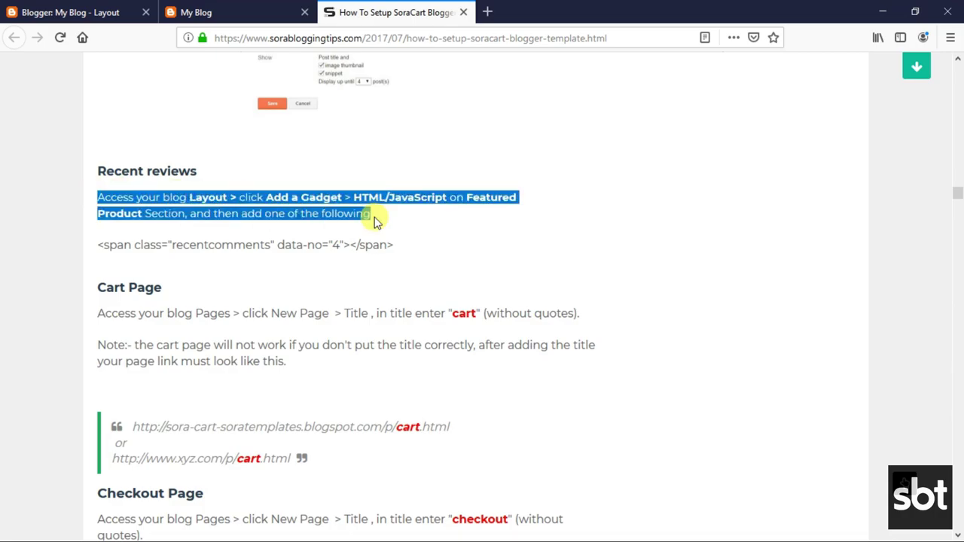
click(273, 204)
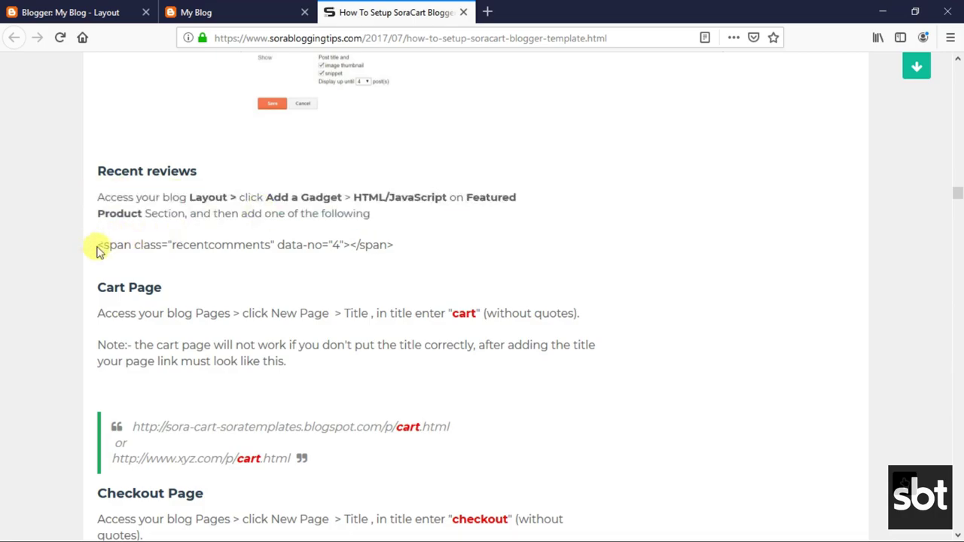
Copy the <span class="recentcomments" data-no="4"></span> code and return to the Blogger Layout page.
drag(99, 245, 369, 245)
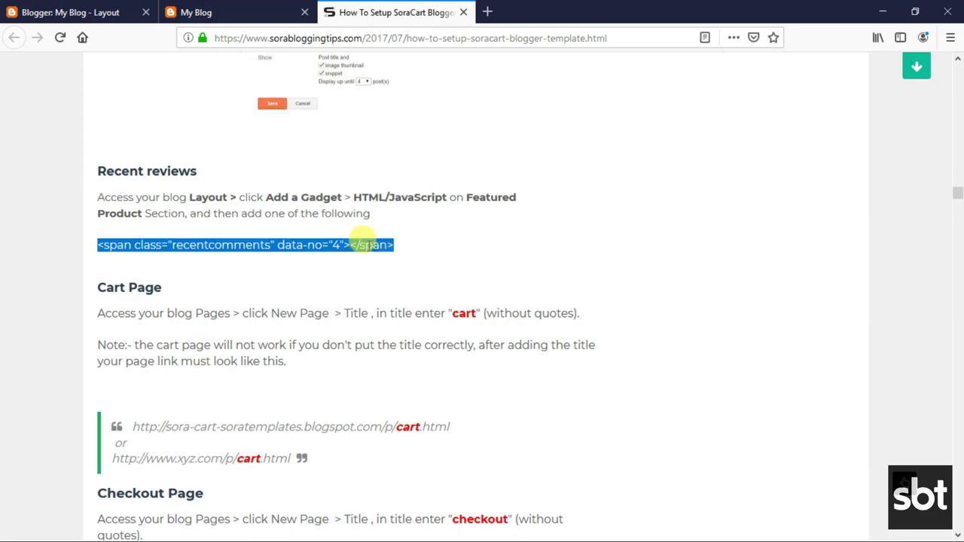
right_click(354, 243)
click(370, 251)
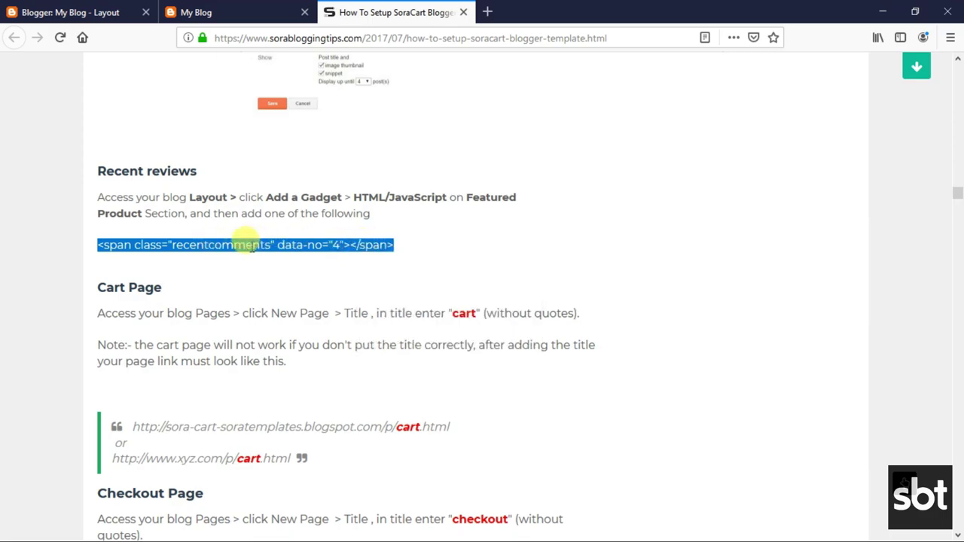
click(113, 10)
scroll(687, 277, up, 3)
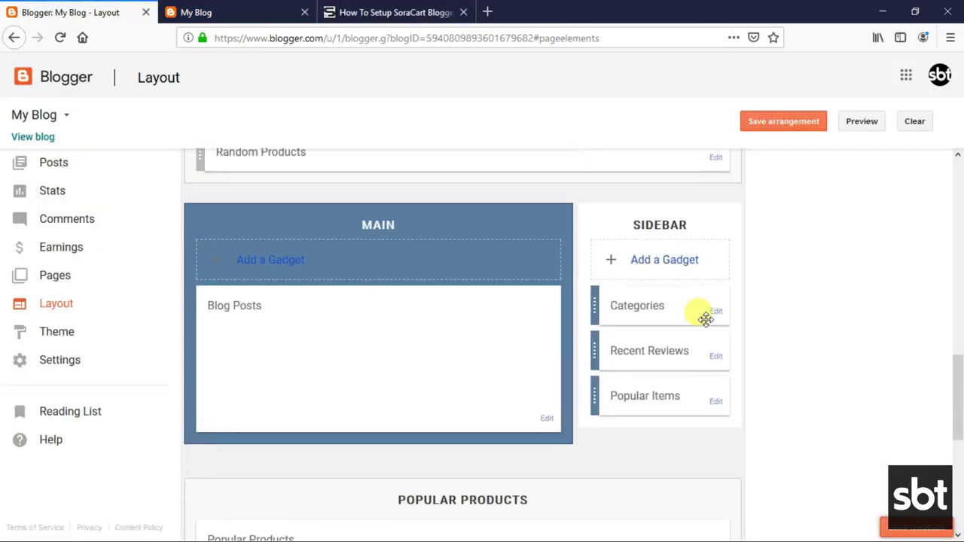
Replace the Recent Reviews gadget content with the copied recentcomments span code (data-no 4).
click(717, 357)
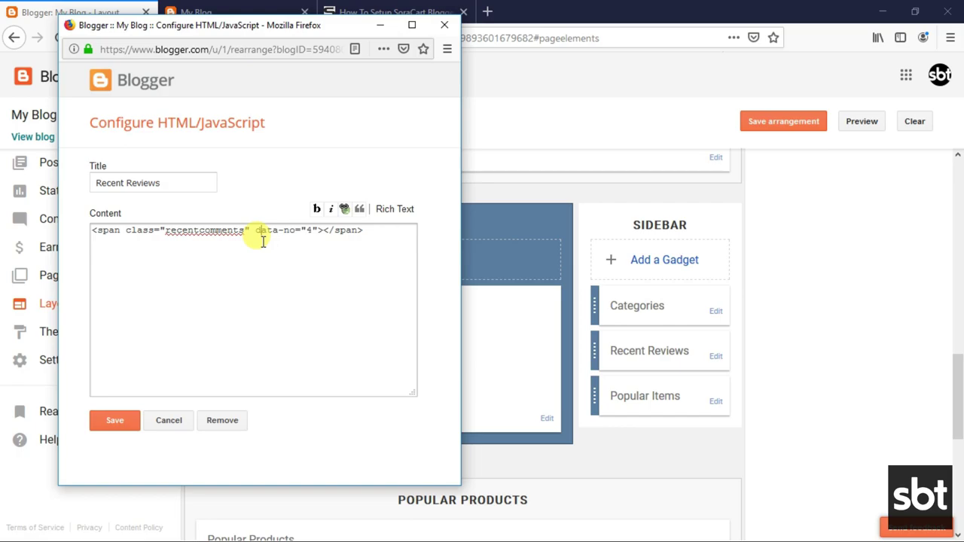
right_click(263, 241)
click(301, 338)
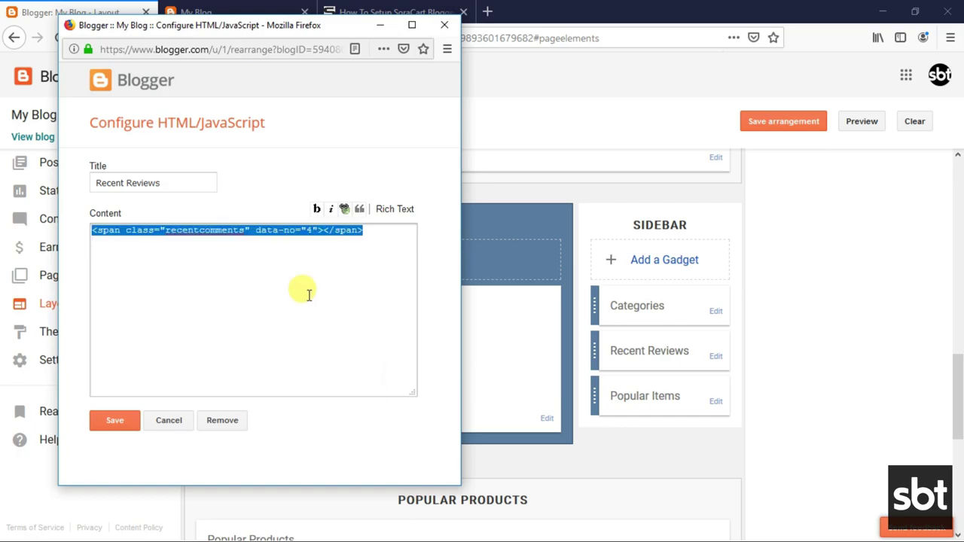
right_click(323, 238)
click(362, 297)
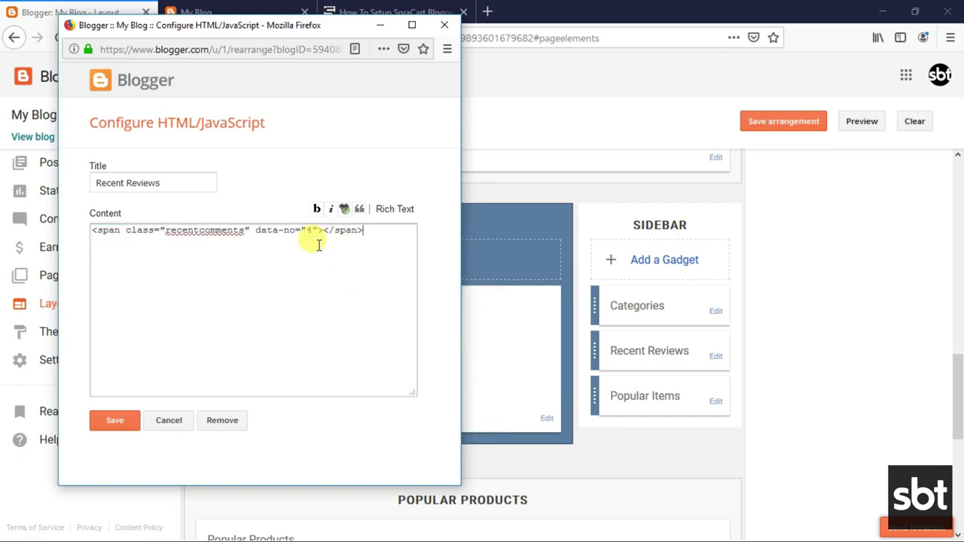
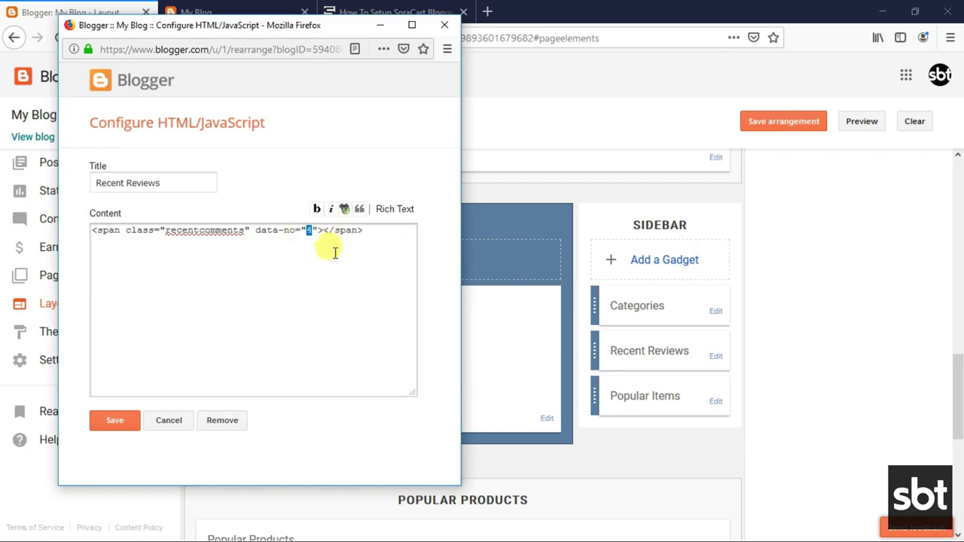
Save the Recent Reviews gadget with data-no 4 and check the live iPad post's sidebar.
click(125, 428)
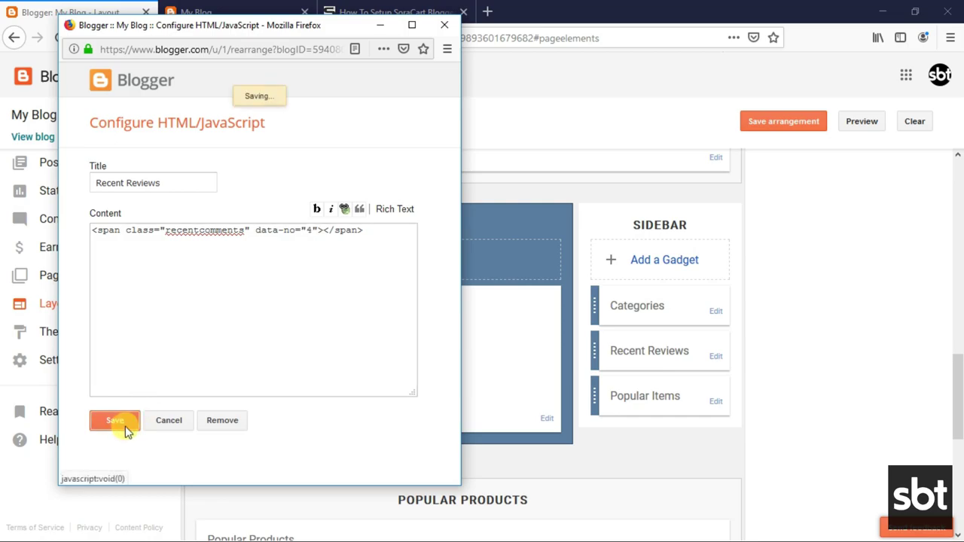
click(200, 12)
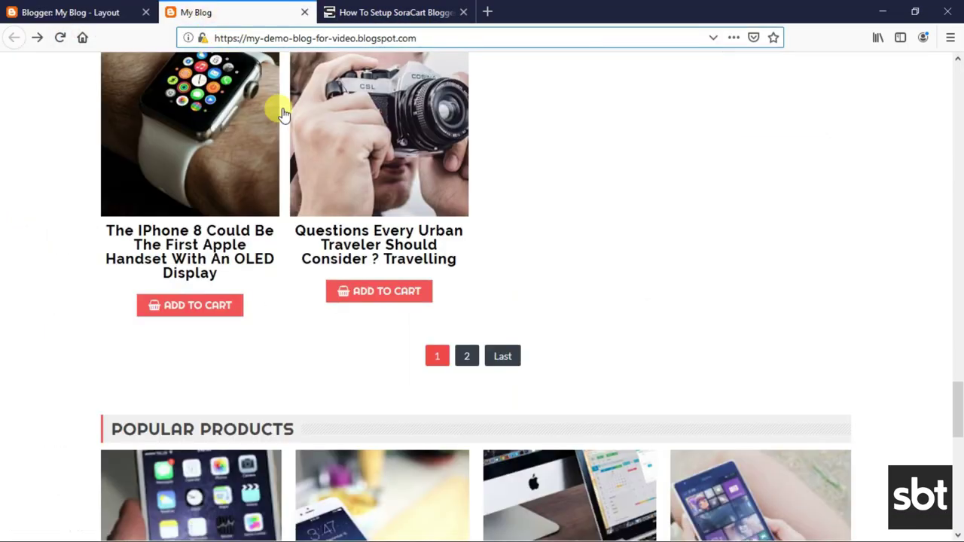
scroll(337, 290, down, 3)
scroll(287, 279, up, 10)
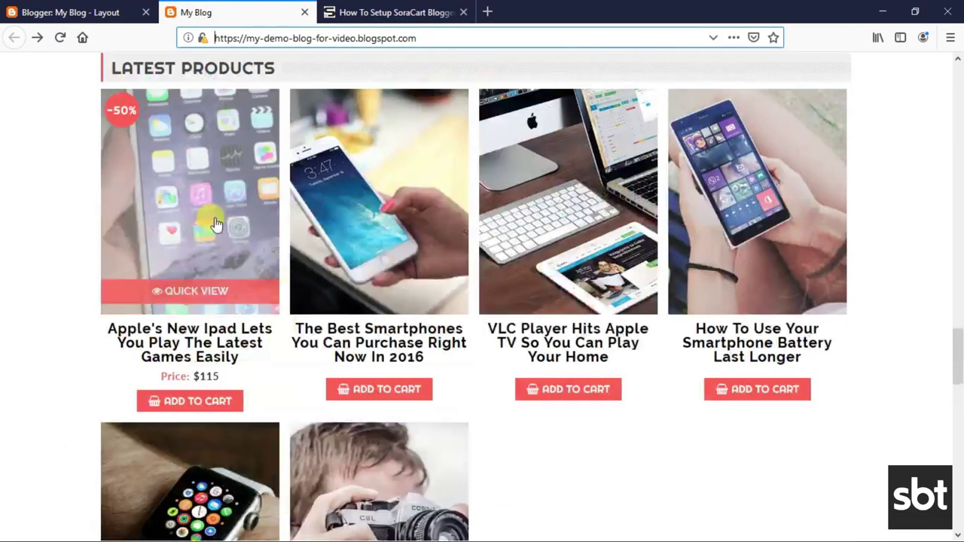
click(245, 180)
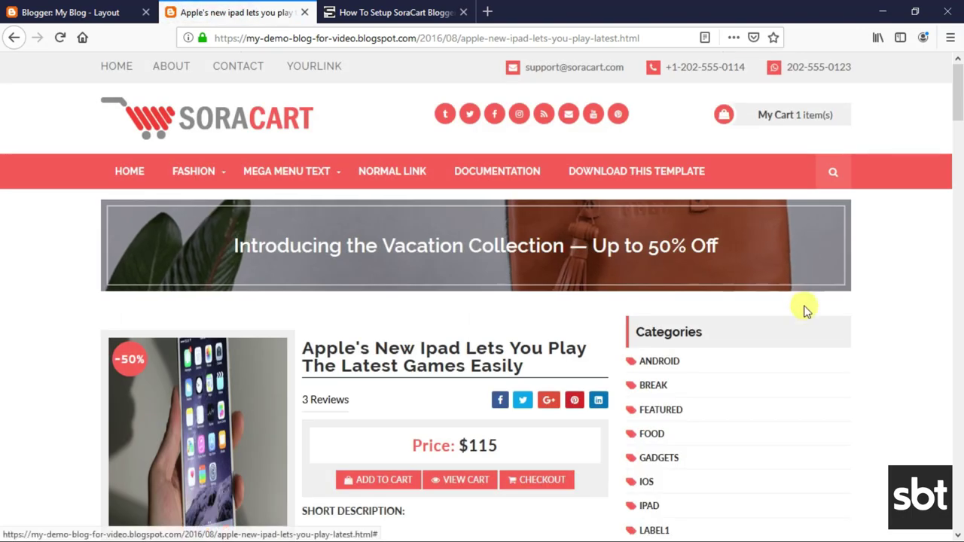
scroll(803, 308, down, 10)
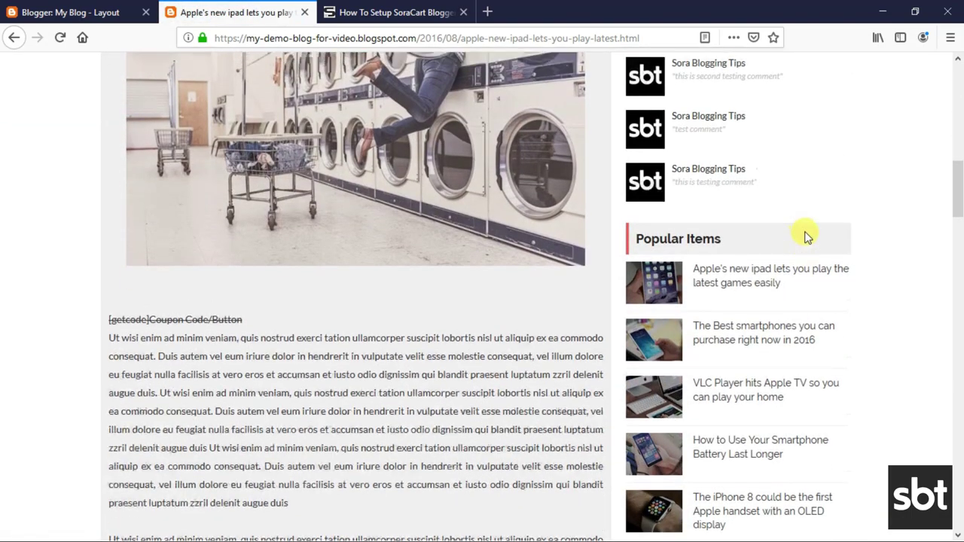
scroll(803, 232, up, 3)
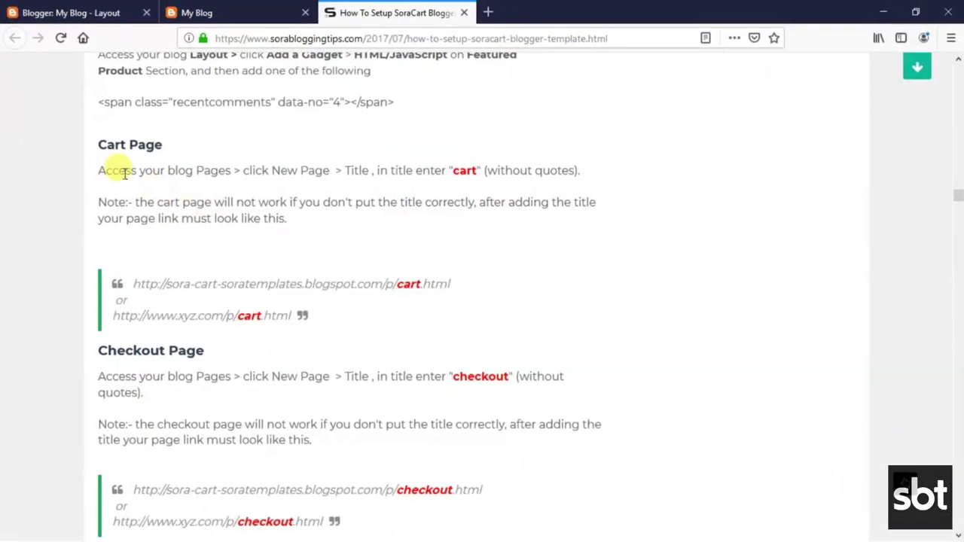
Read the tutorial's Cart Page heading, create-page instruction, 'cart' title note and example links.
drag(101, 145, 160, 146)
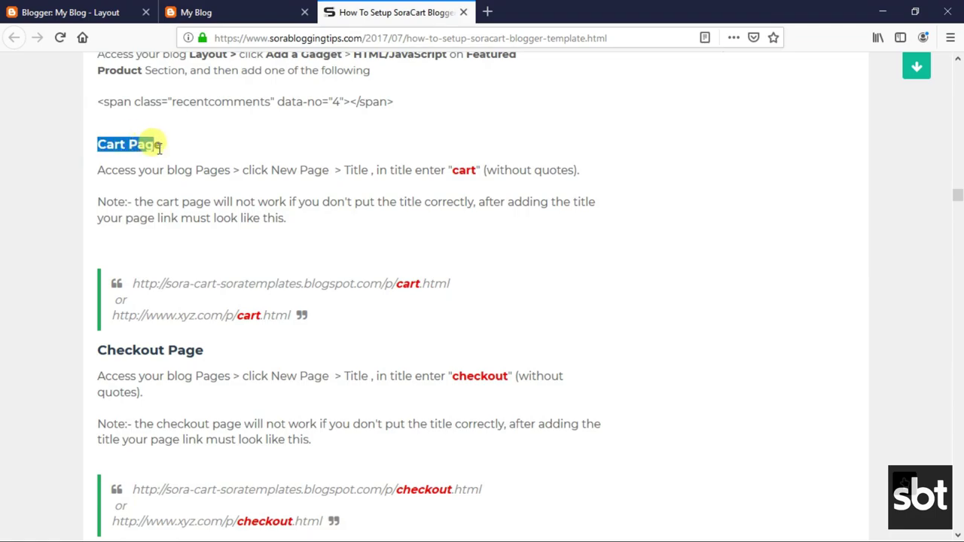
click(108, 174)
drag(98, 170, 579, 174)
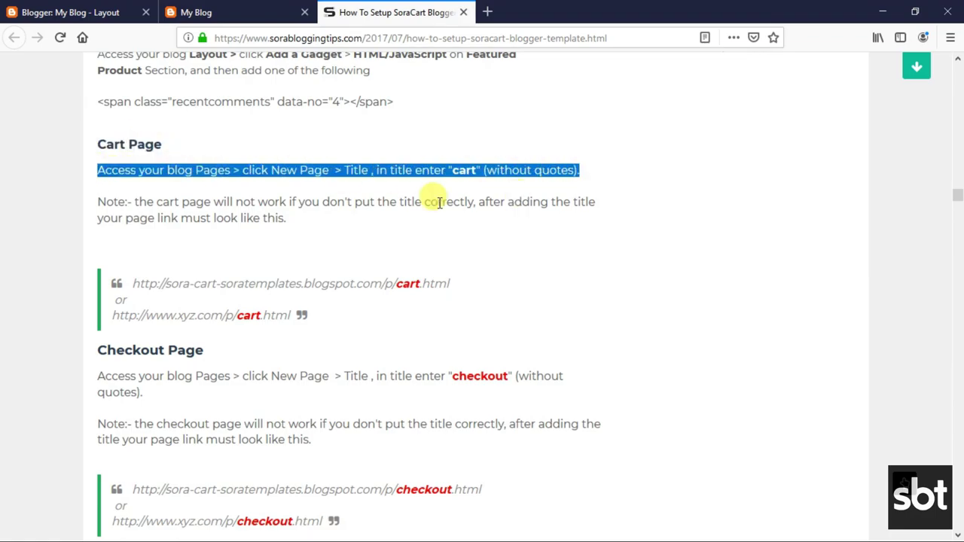
click(389, 196)
drag(98, 202, 303, 217)
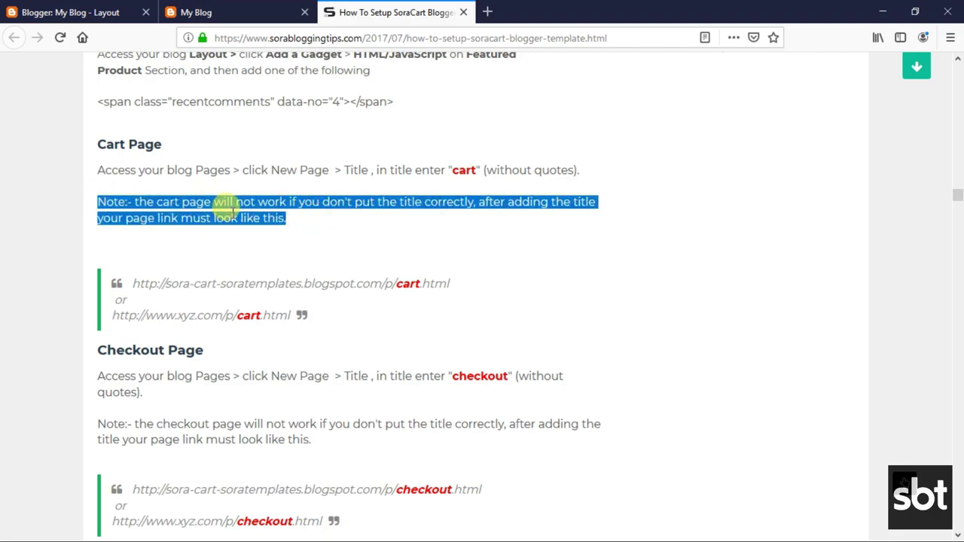
click(185, 239)
drag(132, 283, 281, 309)
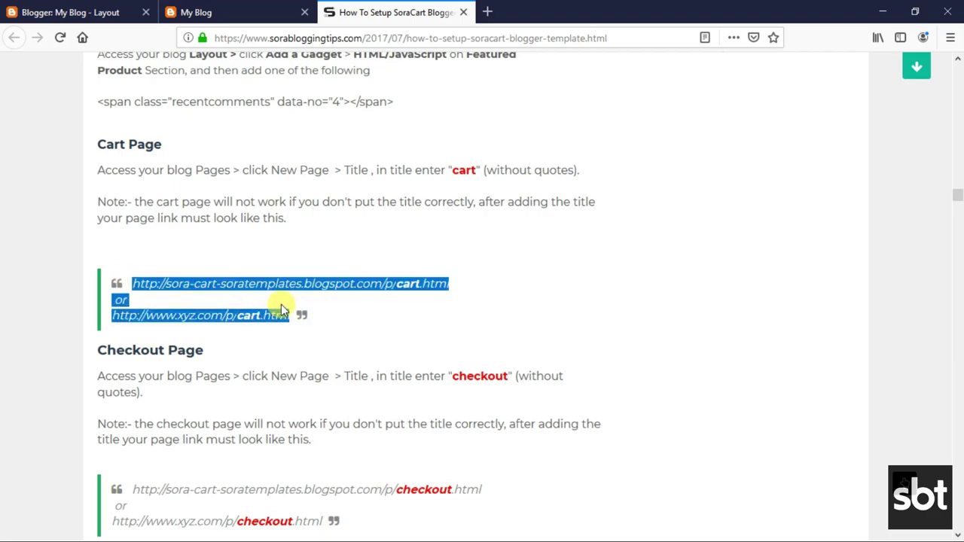
click(243, 302)
click(66, 12)
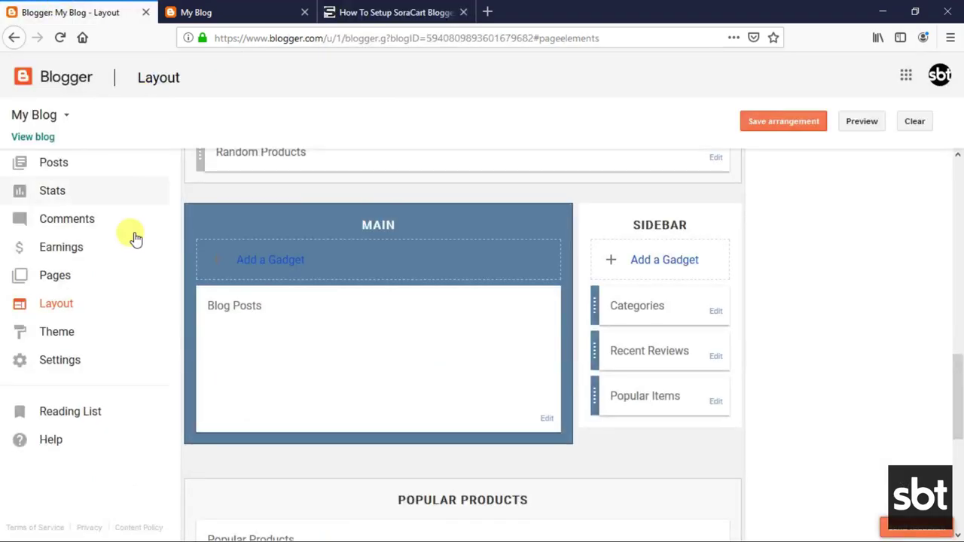
Update the cart page from All pages and view it live with one $115.00 item.
click(66, 276)
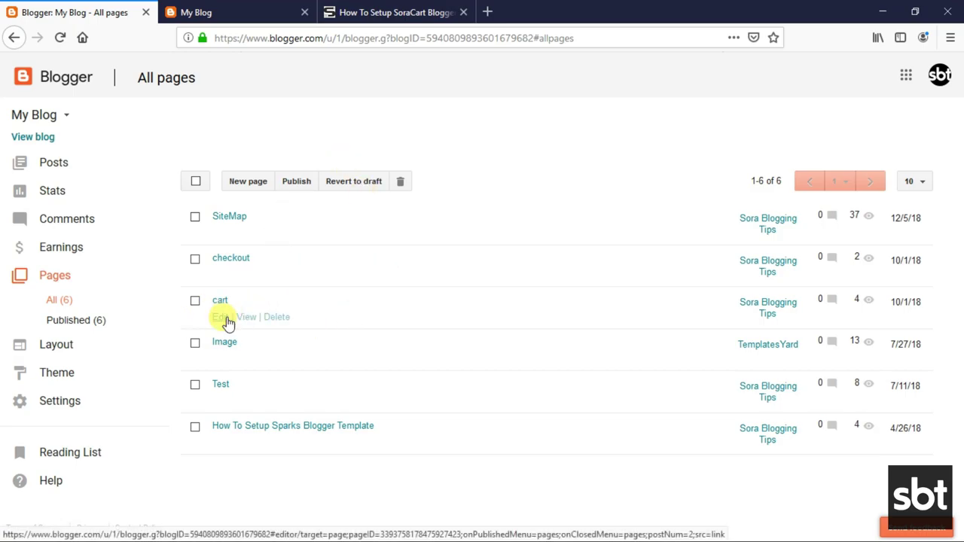
click(225, 317)
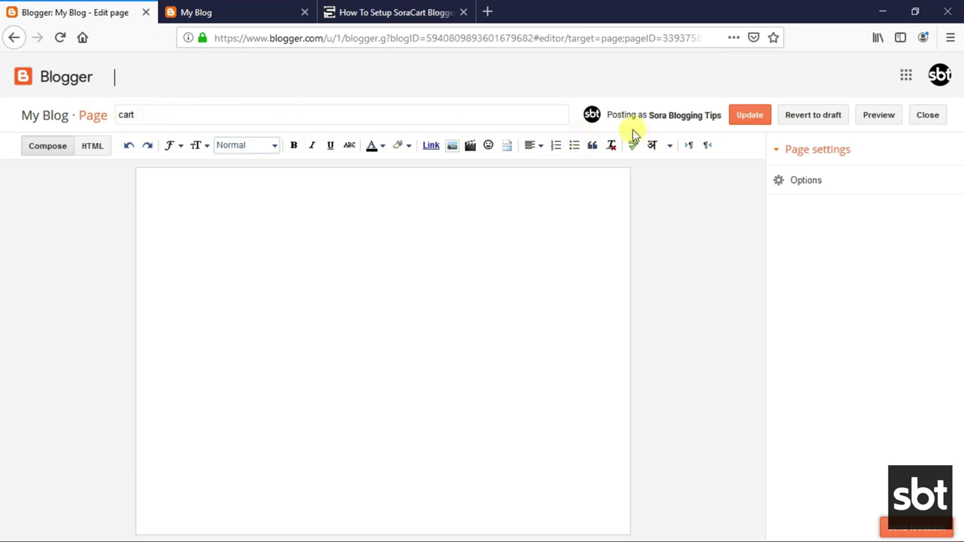
click(804, 180)
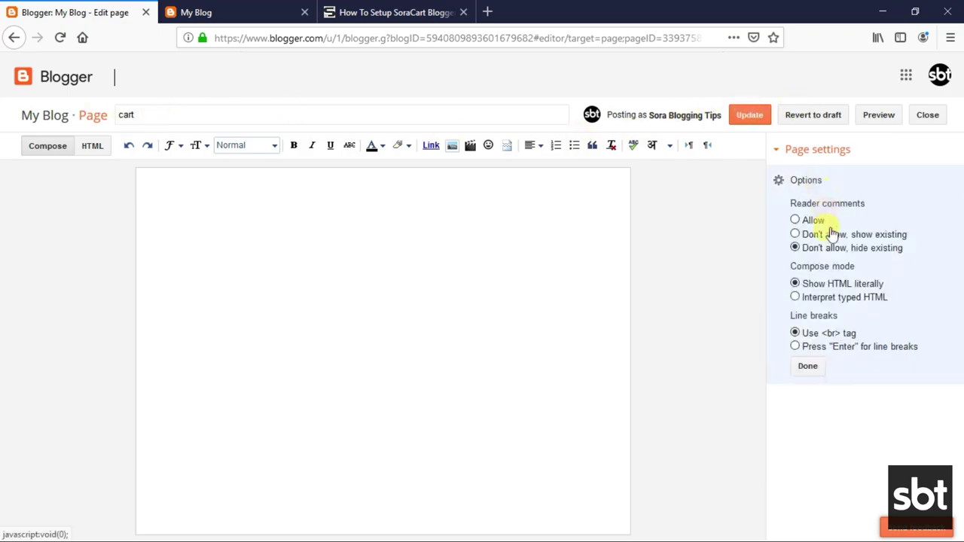
click(810, 368)
click(748, 118)
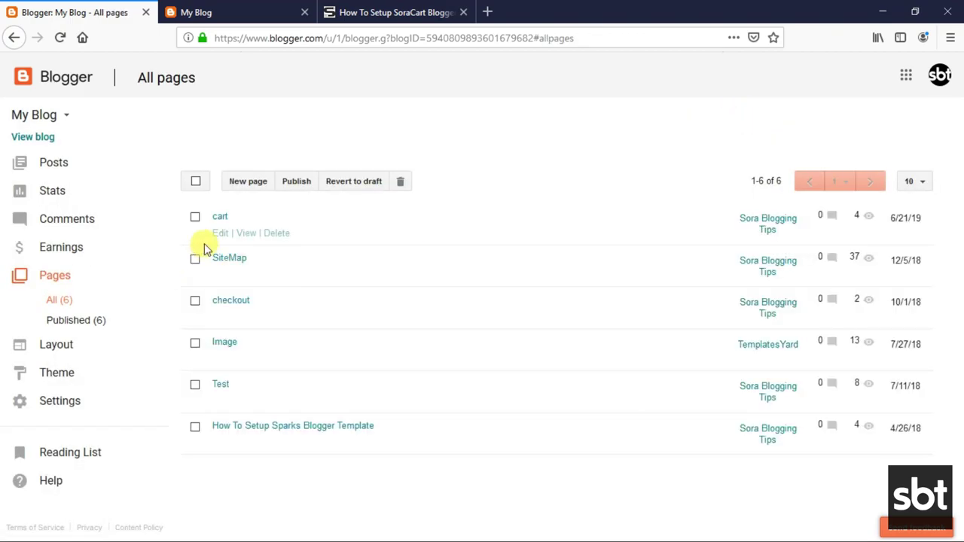
click(245, 233)
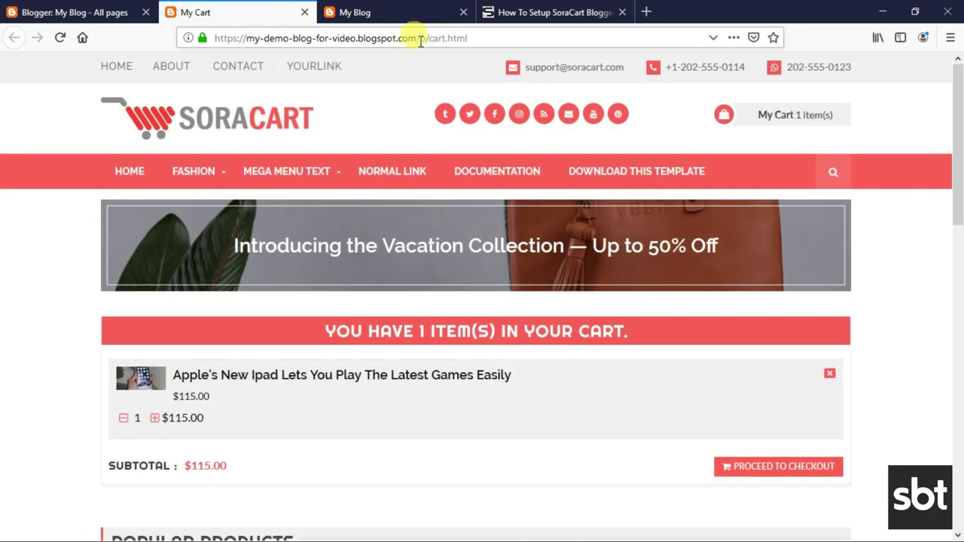
scroll(340, 251, down, 3)
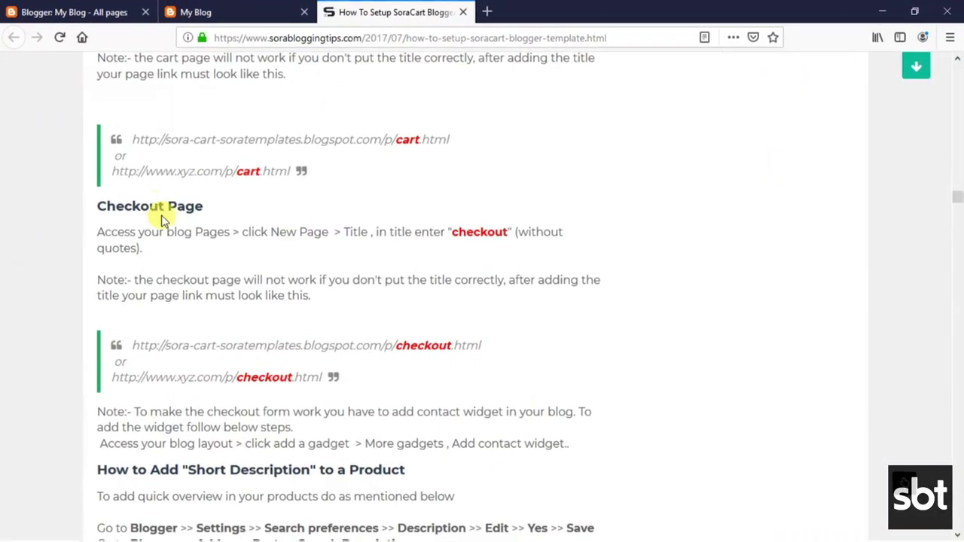
Read the tutorial's Checkout Page heading, instruction, title note and example checkout links.
drag(98, 203, 216, 207)
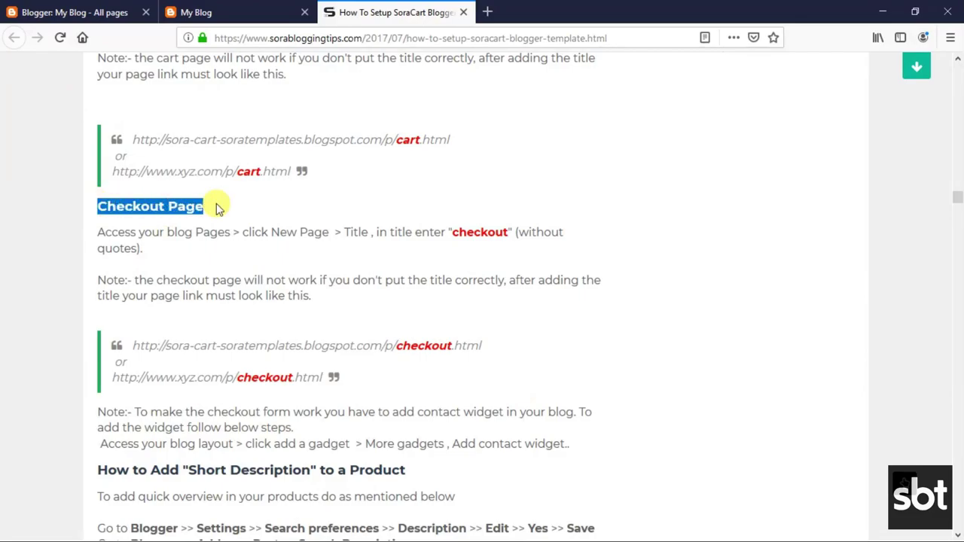
click(157, 219)
drag(99, 232, 158, 247)
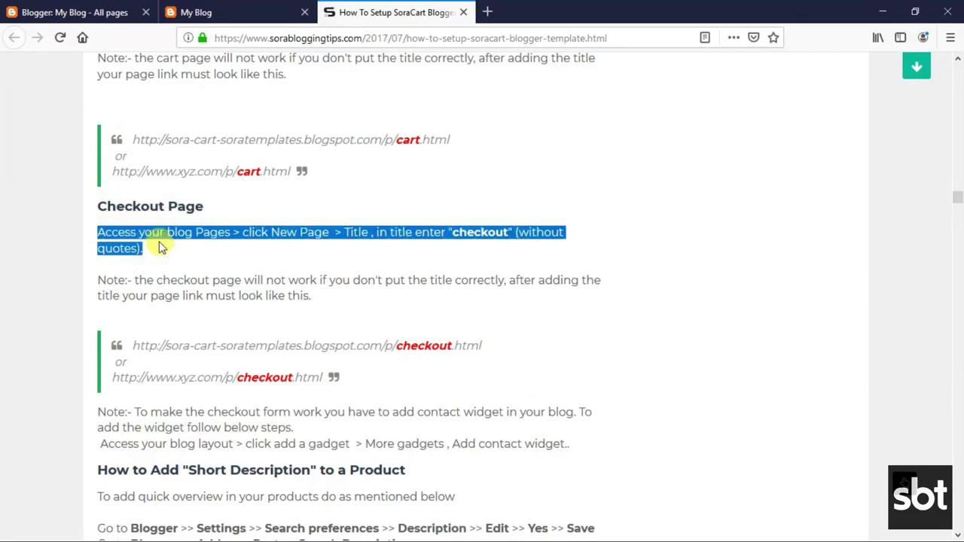
click(140, 263)
drag(98, 280, 324, 297)
click(207, 317)
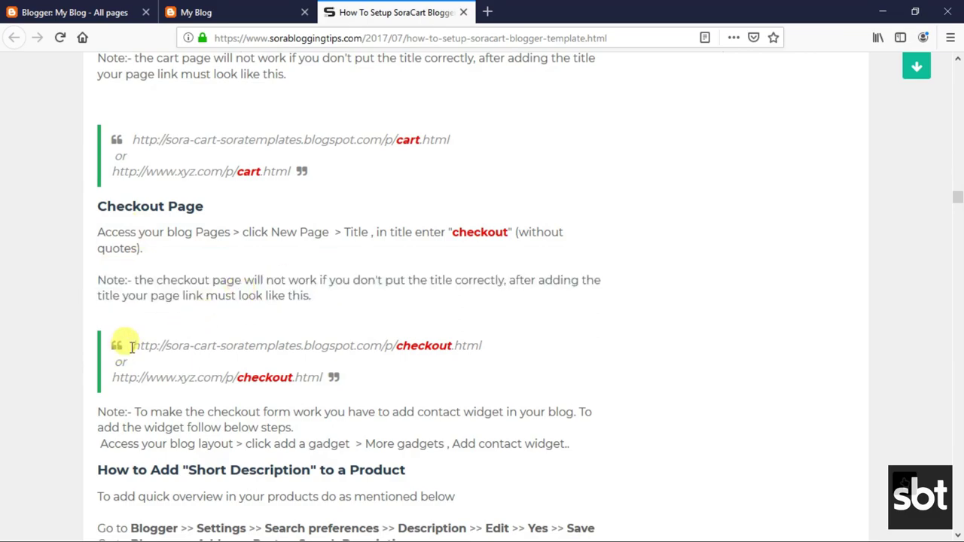
drag(129, 345, 324, 377)
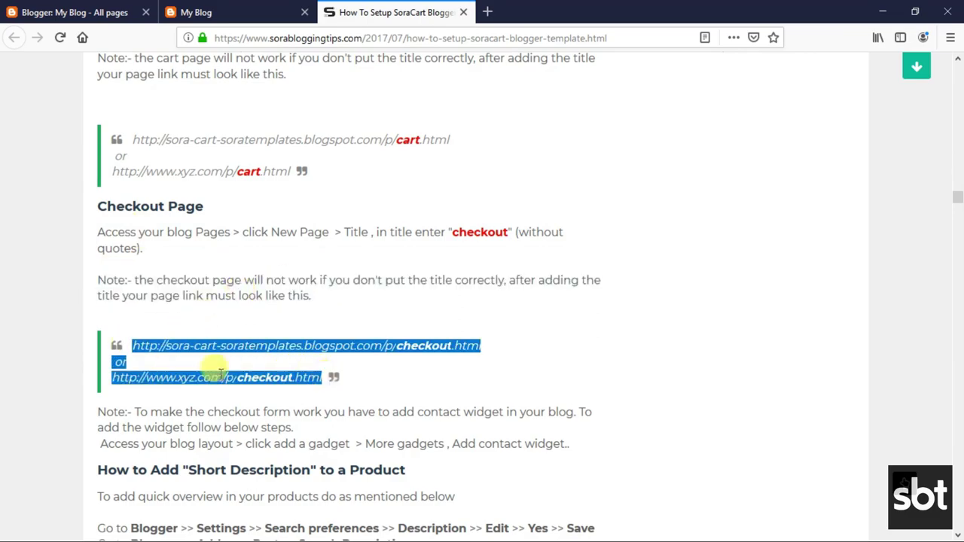
click(182, 428)
Read the note about adding a contact widget, then return to Blogger's pages list.
drag(100, 411, 383, 426)
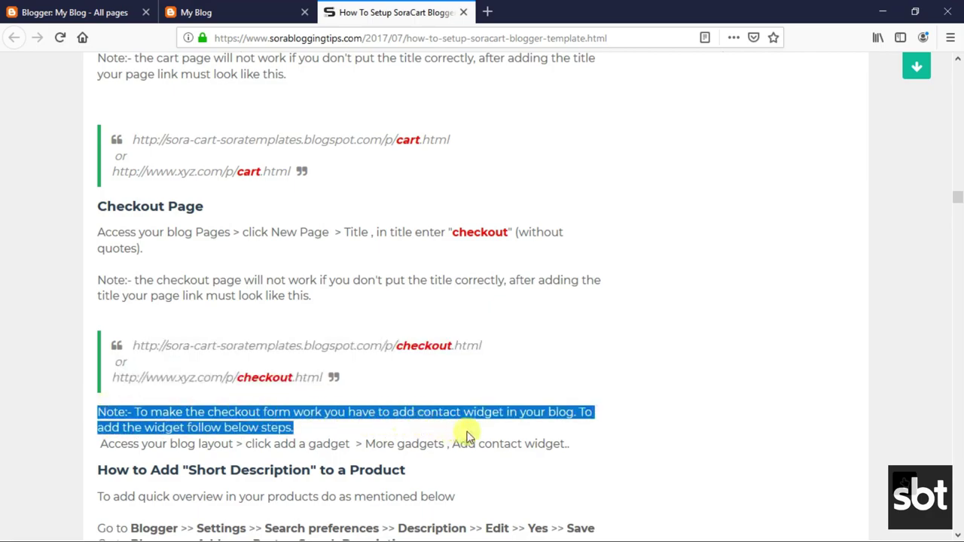
drag(508, 437, 528, 441)
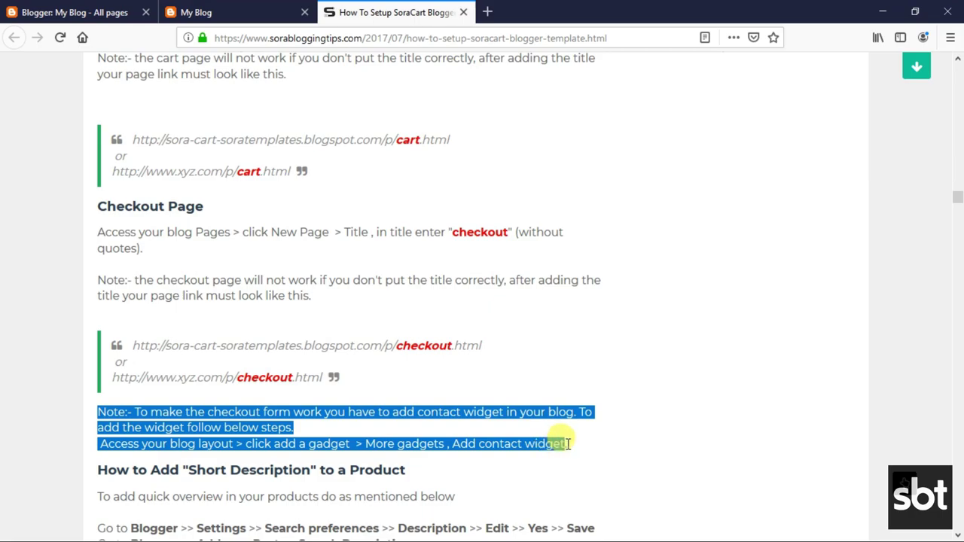
scroll(479, 422, down, 2)
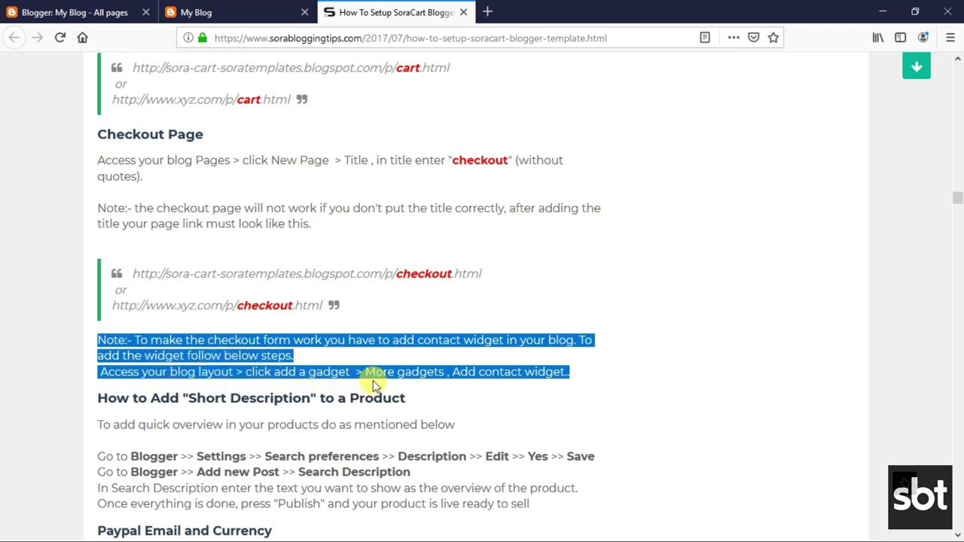
click(453, 369)
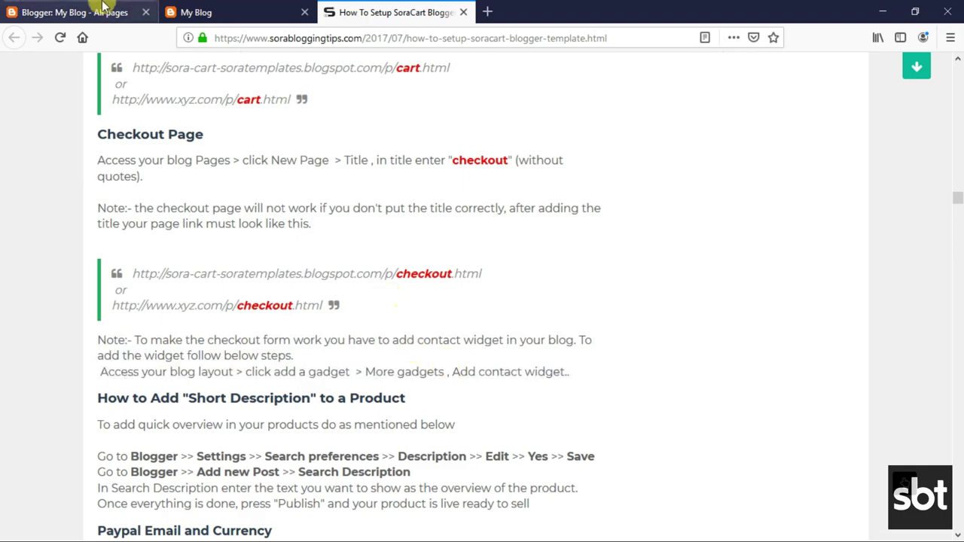
click(103, 9)
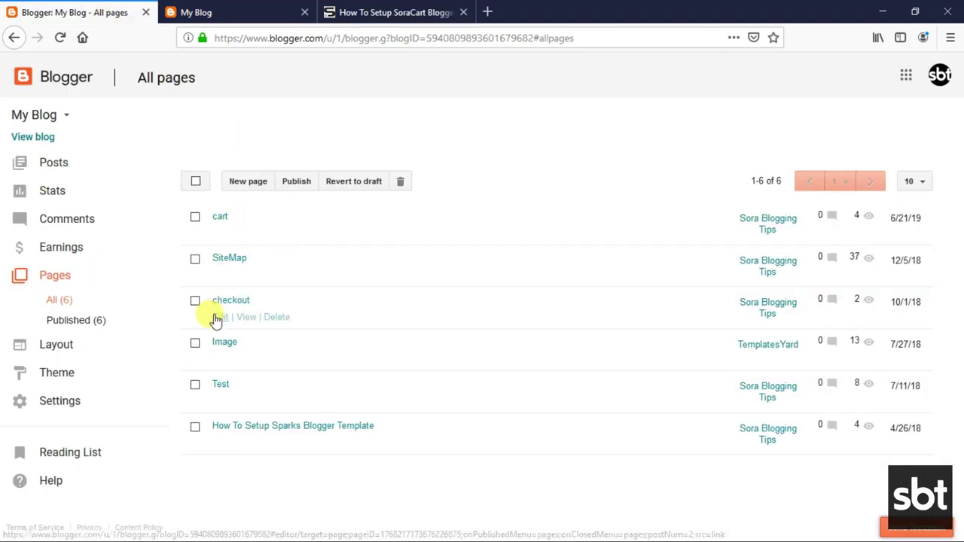
Update the checkout page and open its live checkout.html in a new tab.
click(215, 314)
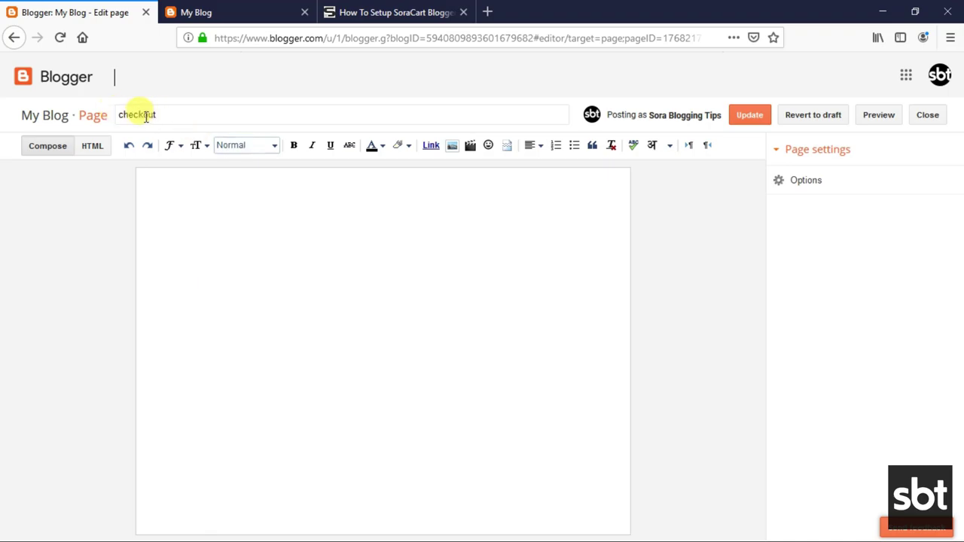
click(799, 189)
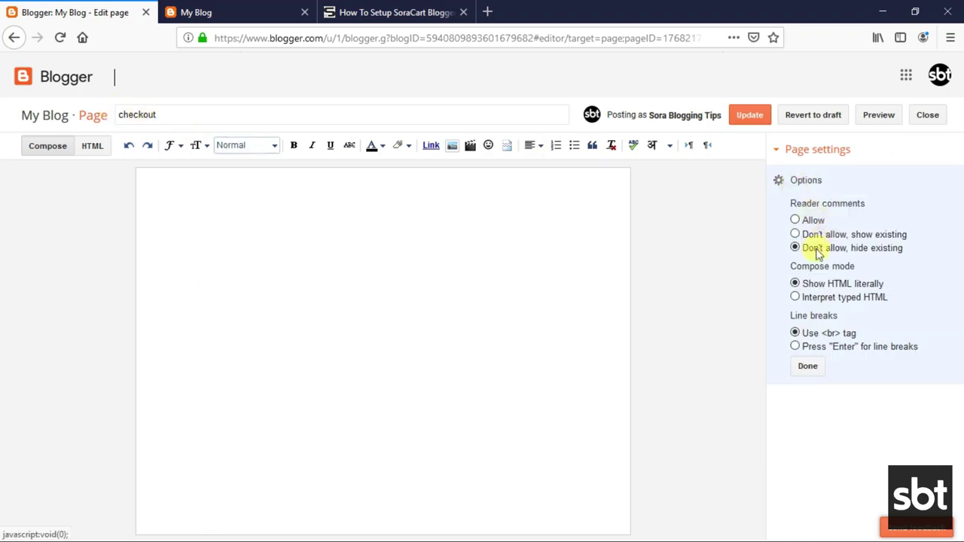
click(819, 372)
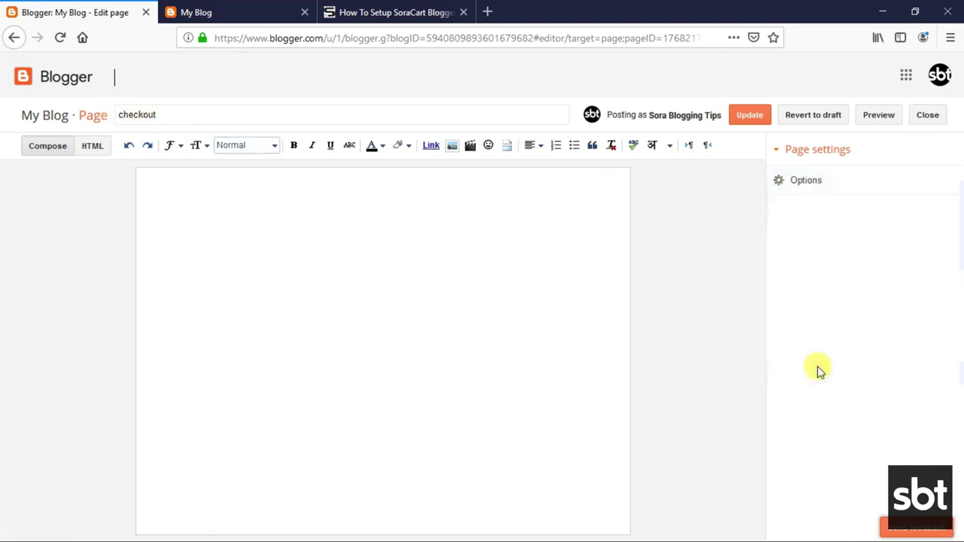
click(751, 116)
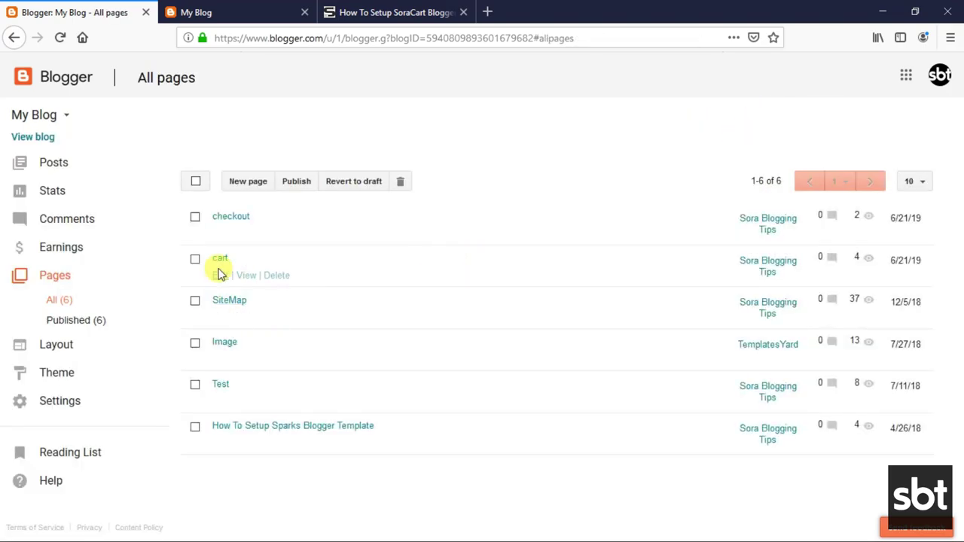
click(244, 235)
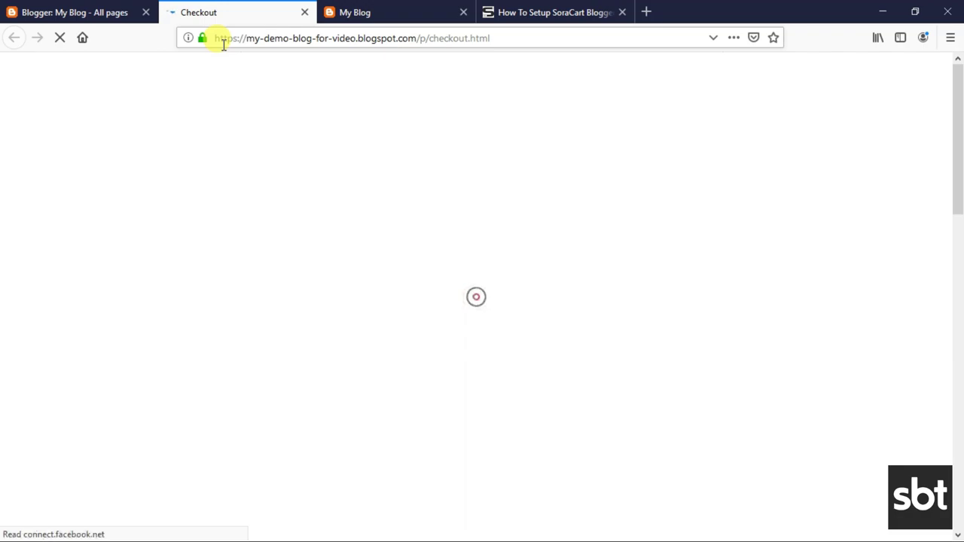
Review the live checkout page's Billing Details form and $115.00 item, then close its tab.
scroll(344, 210, down, 2)
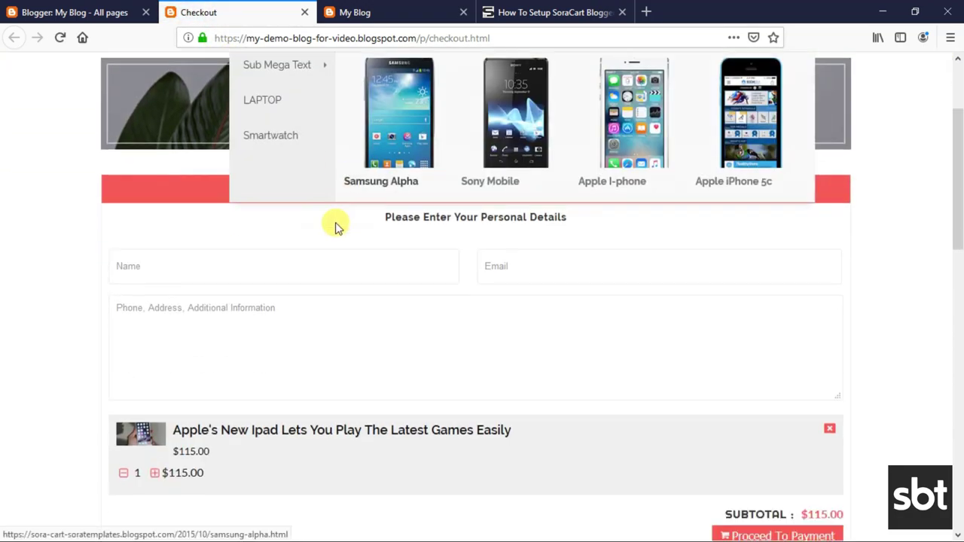
scroll(189, 225, down, 1)
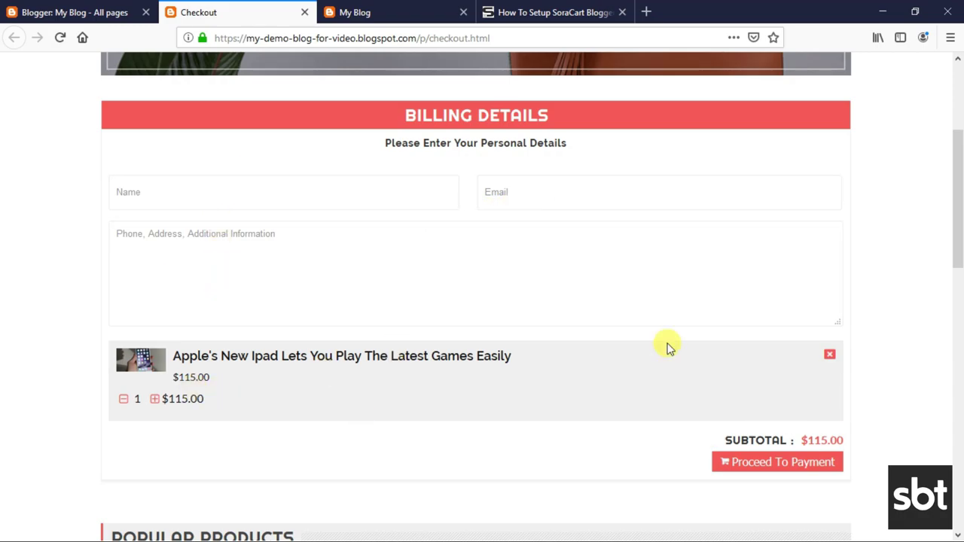
scroll(462, 437, down, 2)
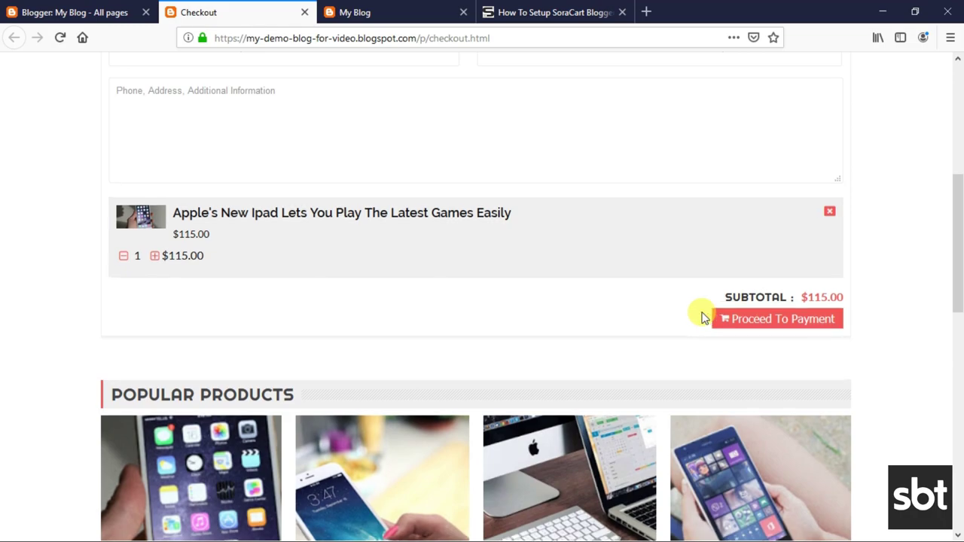
scroll(312, 287, up, 4)
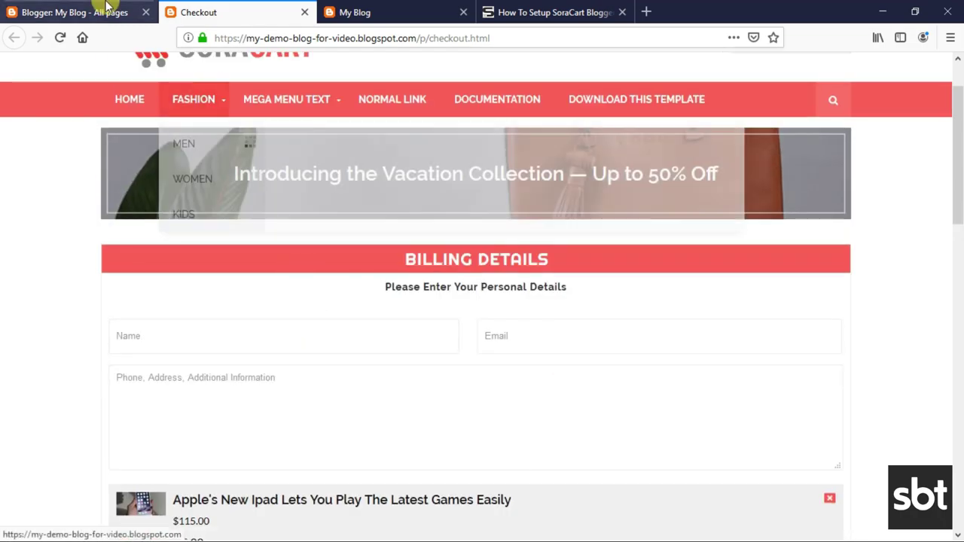
click(305, 12)
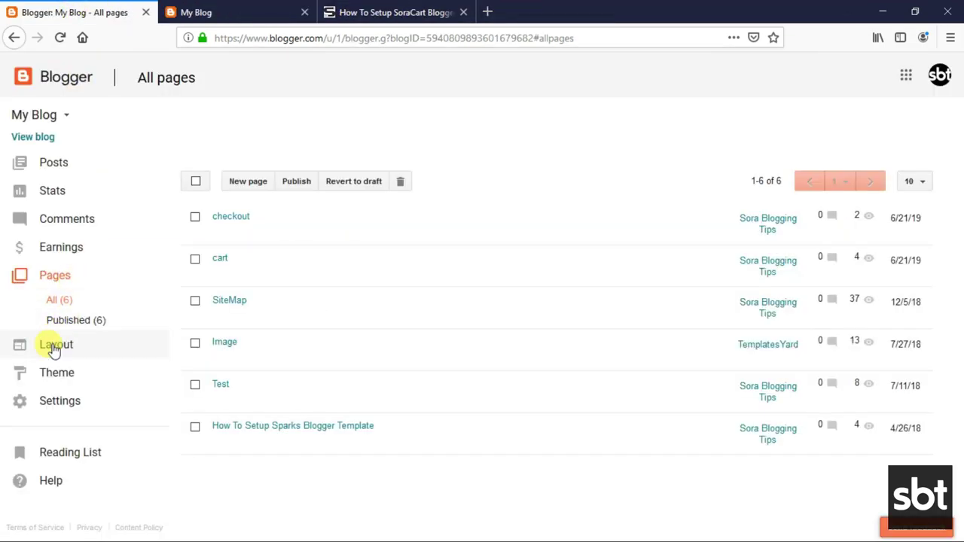
Add a Contact Form gadget to Footer Widget (C) above Contact Us and save the arrangement.
click(55, 348)
scroll(572, 377, down, 4)
scroll(566, 371, down, 15)
click(629, 476)
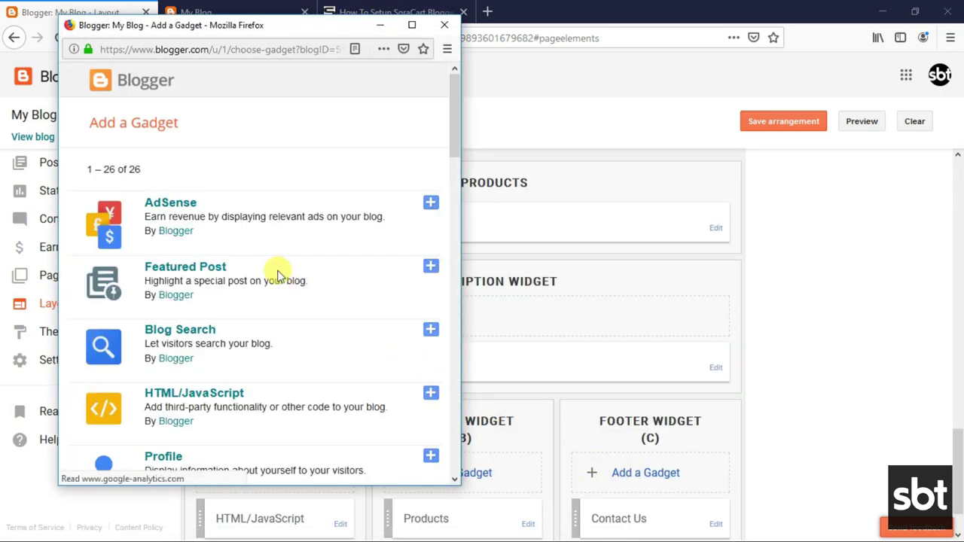
scroll(274, 271, down, 5)
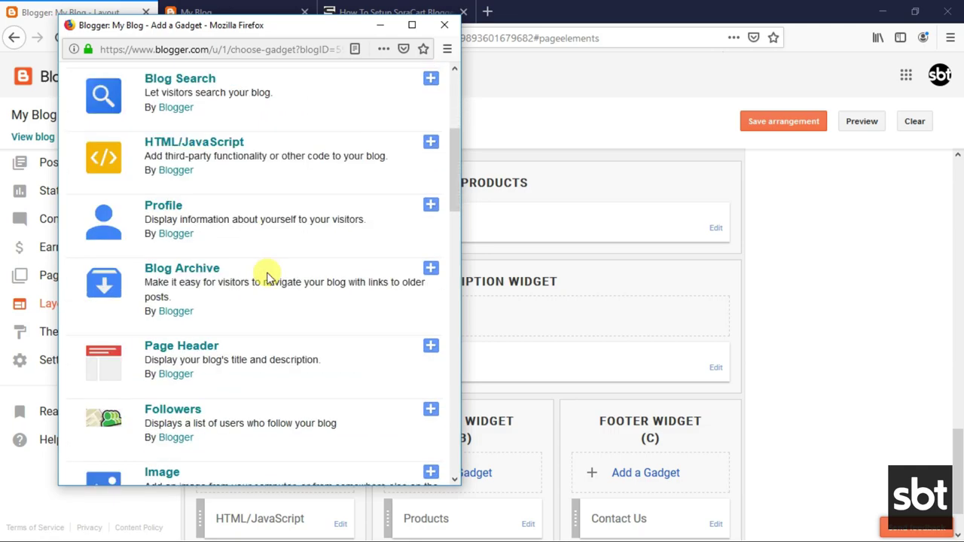
scroll(264, 279, down, 10)
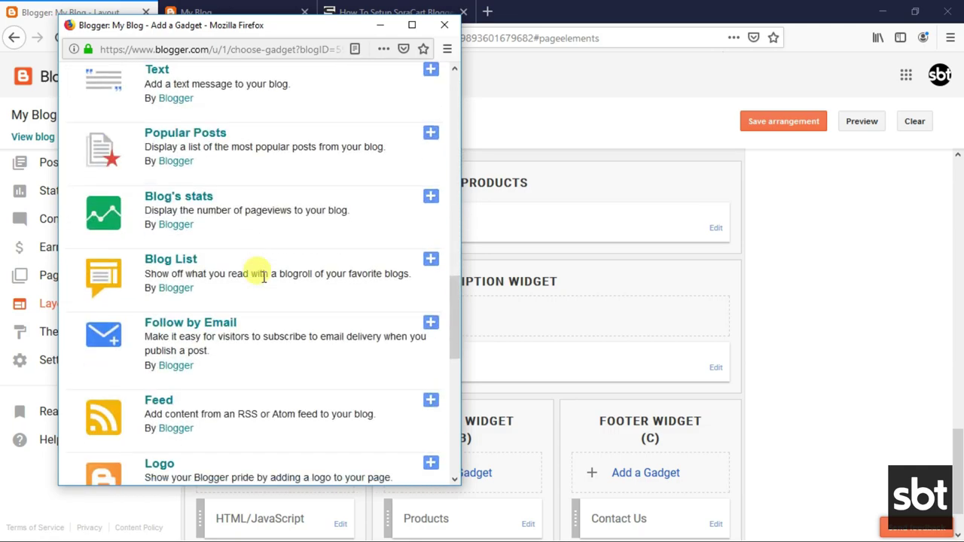
scroll(263, 278, down, 5)
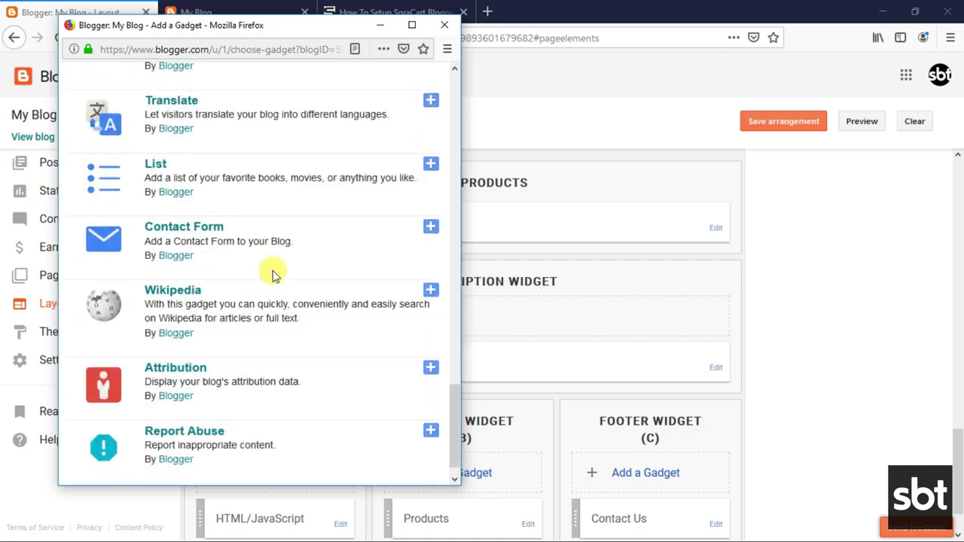
click(427, 235)
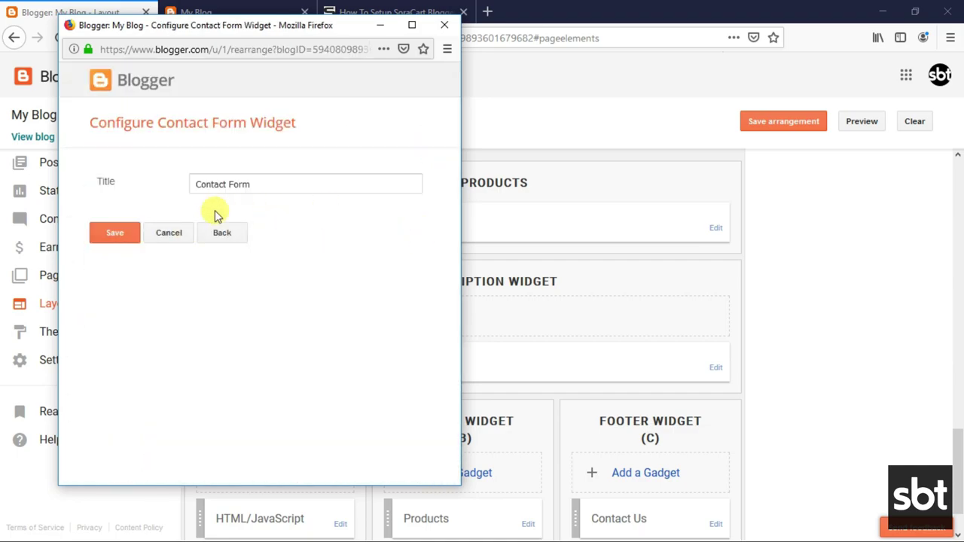
click(126, 234)
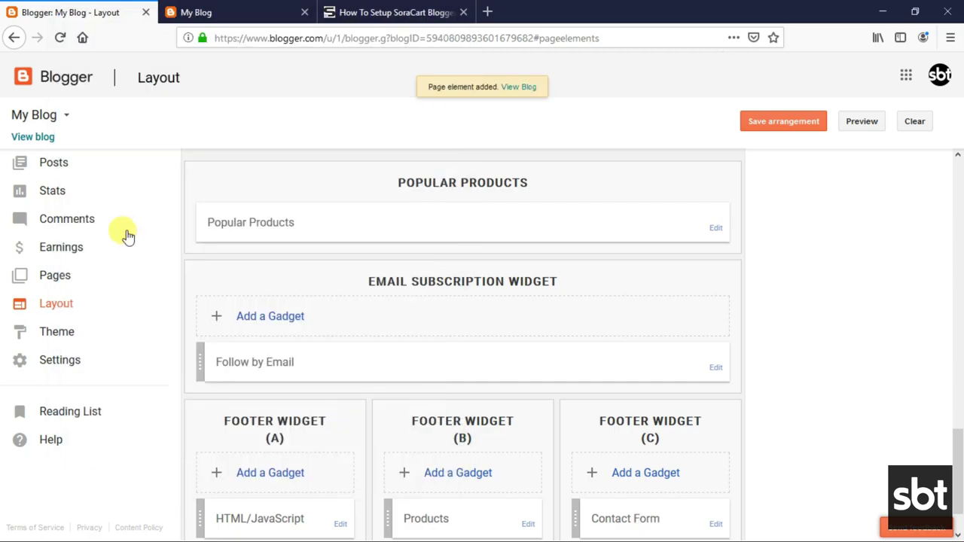
scroll(641, 482, down, 2)
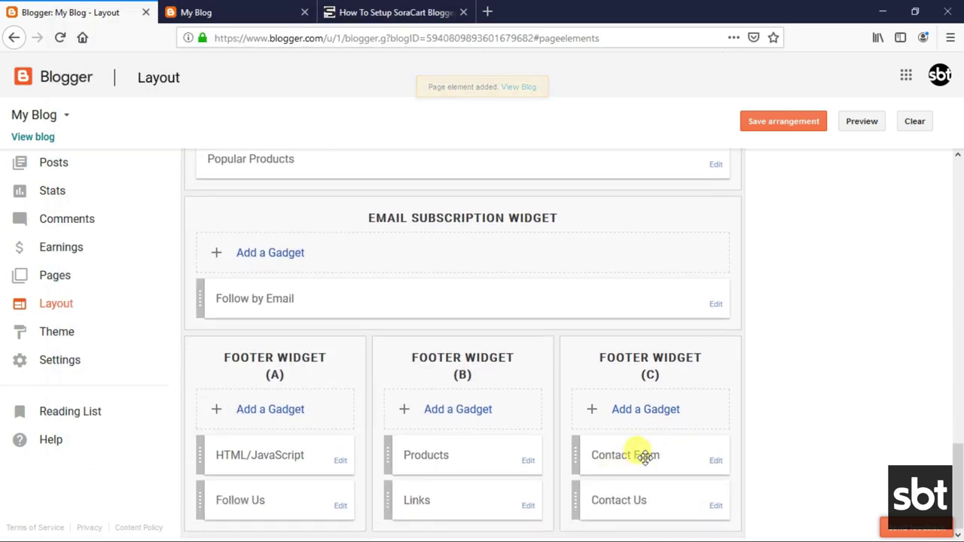
click(787, 127)
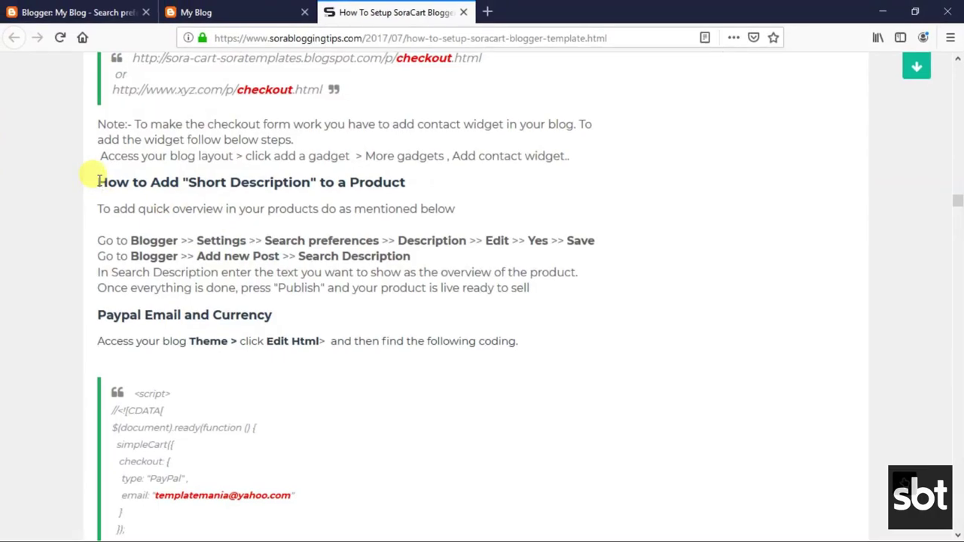
Read the Short Description steps: enable search description, then fill it in each product post.
drag(98, 181, 409, 185)
drag(97, 207, 460, 210)
click(154, 234)
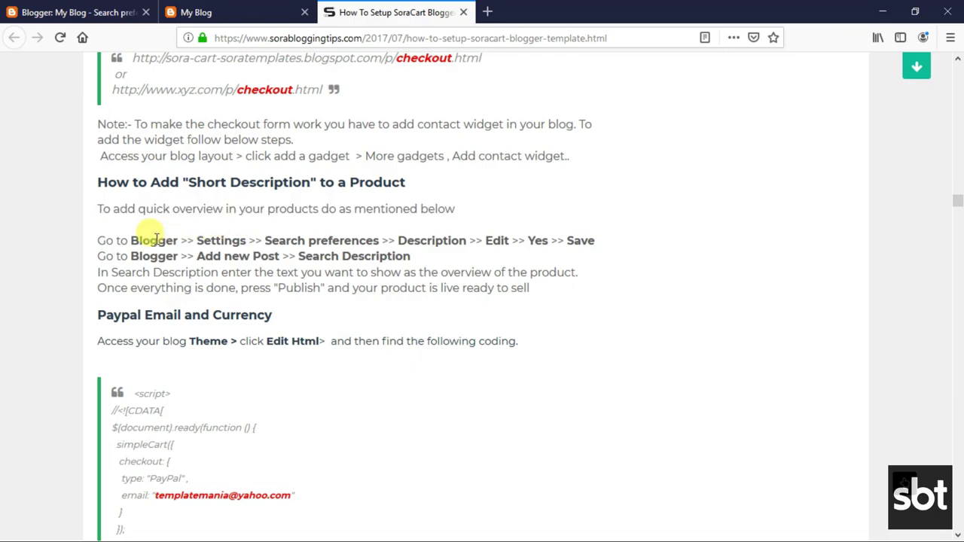
drag(113, 239, 600, 246)
click(195, 260)
drag(98, 255, 387, 257)
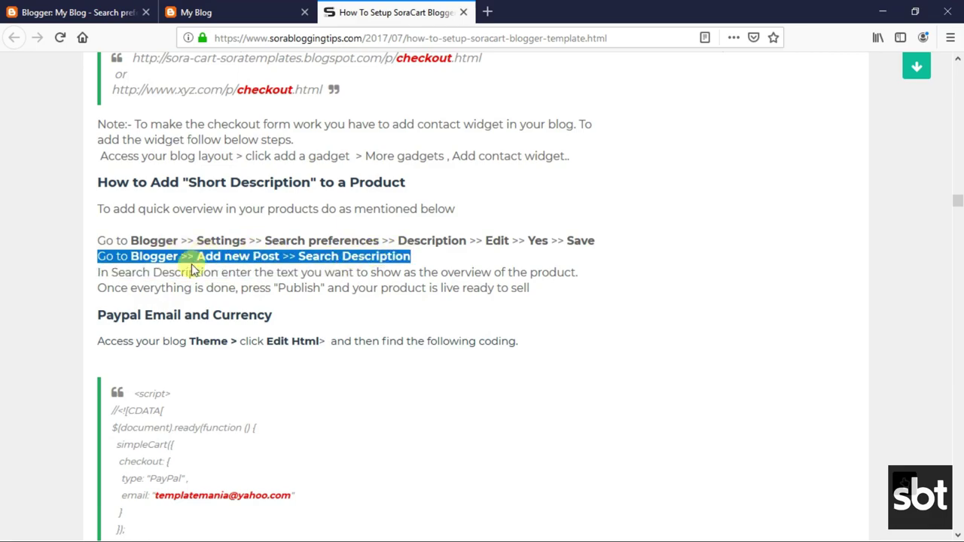
click(140, 272)
drag(96, 272, 538, 288)
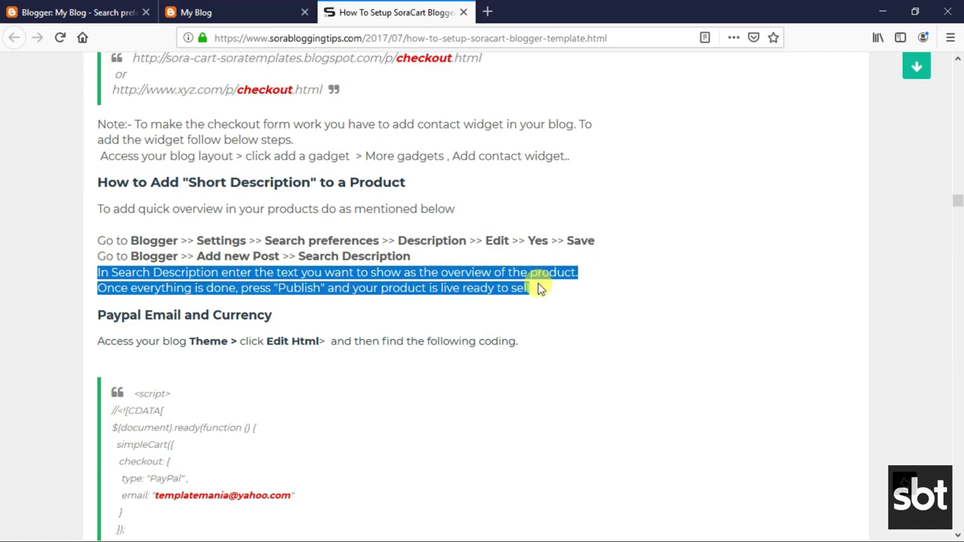
Enable and save the search description meta tag in Search preferences, then go to Posts.
click(403, 280)
click(122, 9)
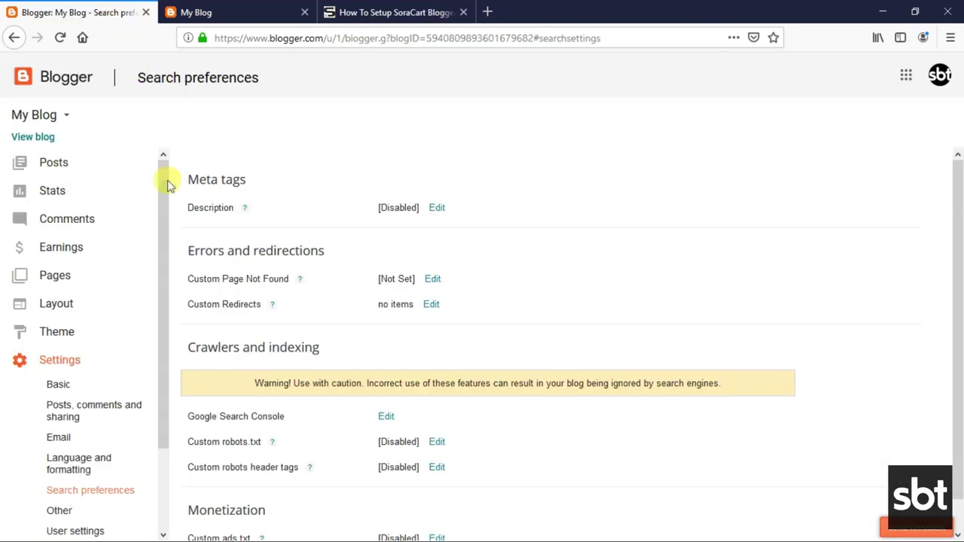
click(59, 368)
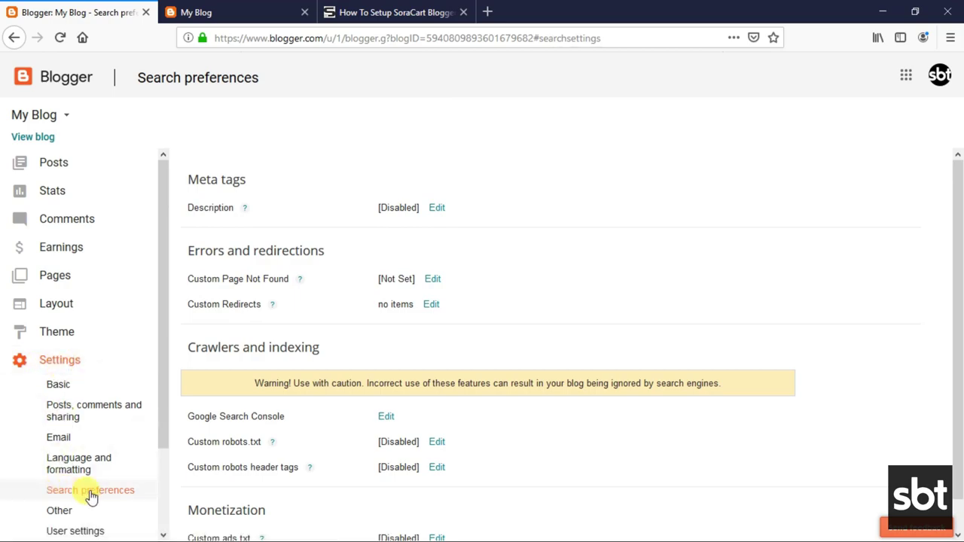
click(436, 209)
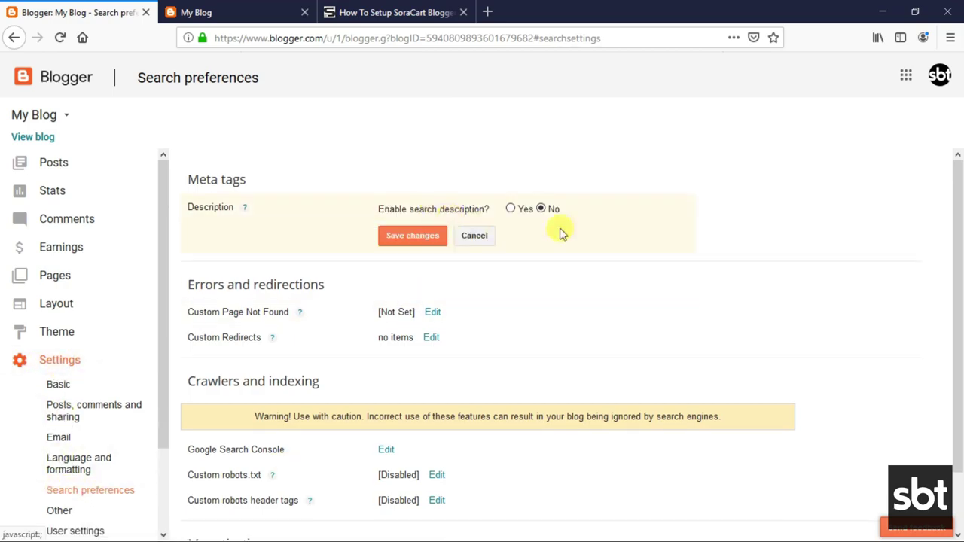
click(511, 209)
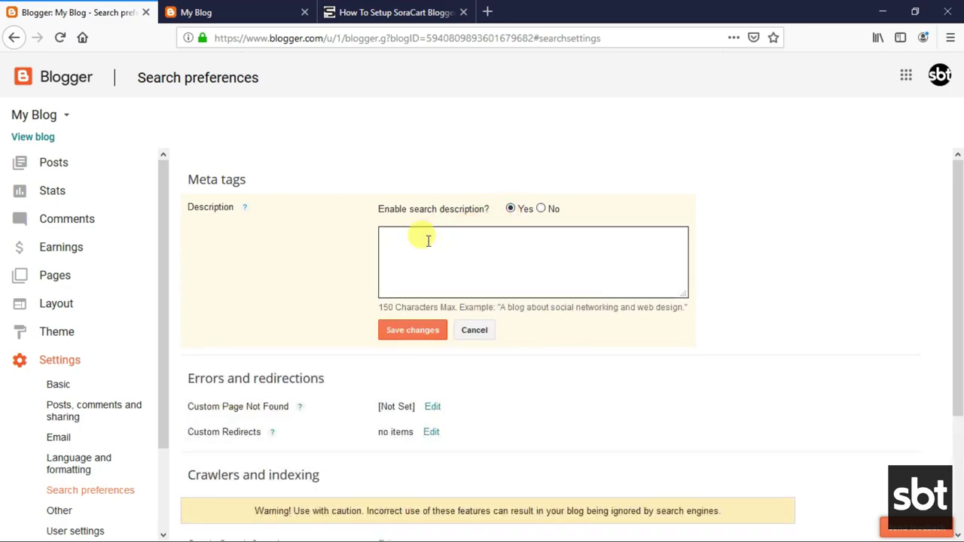
click(429, 335)
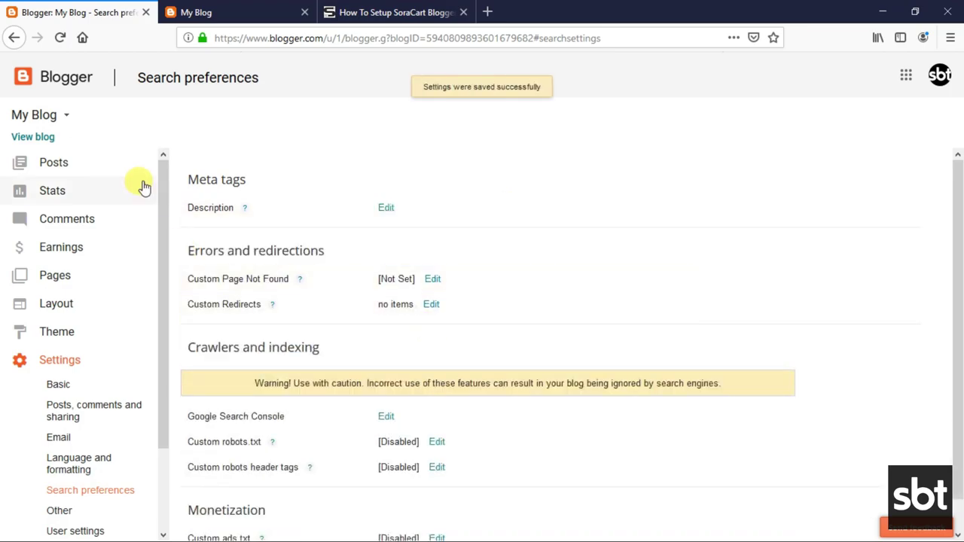
click(75, 167)
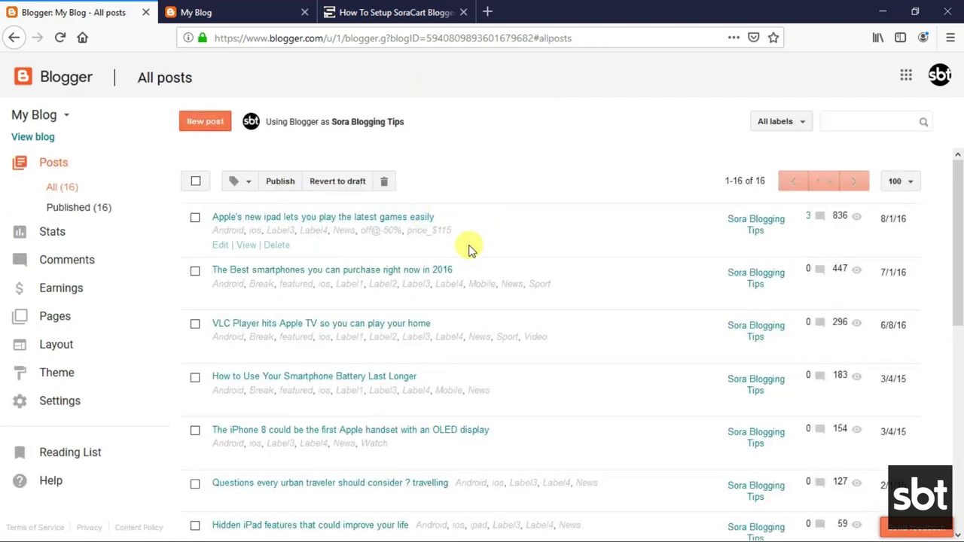
Update the 'Apple's new ipad' post after checking its Search Description, then view it live.
click(217, 245)
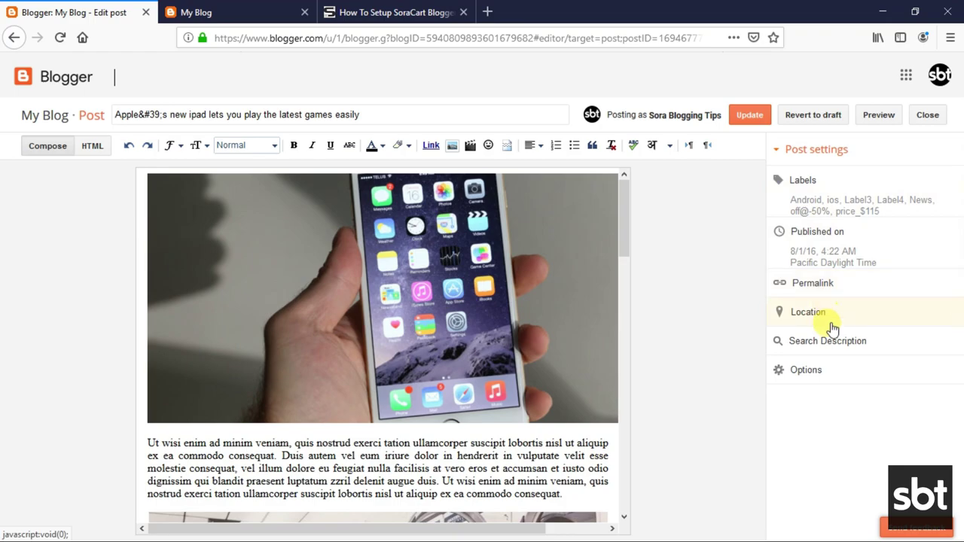
click(829, 345)
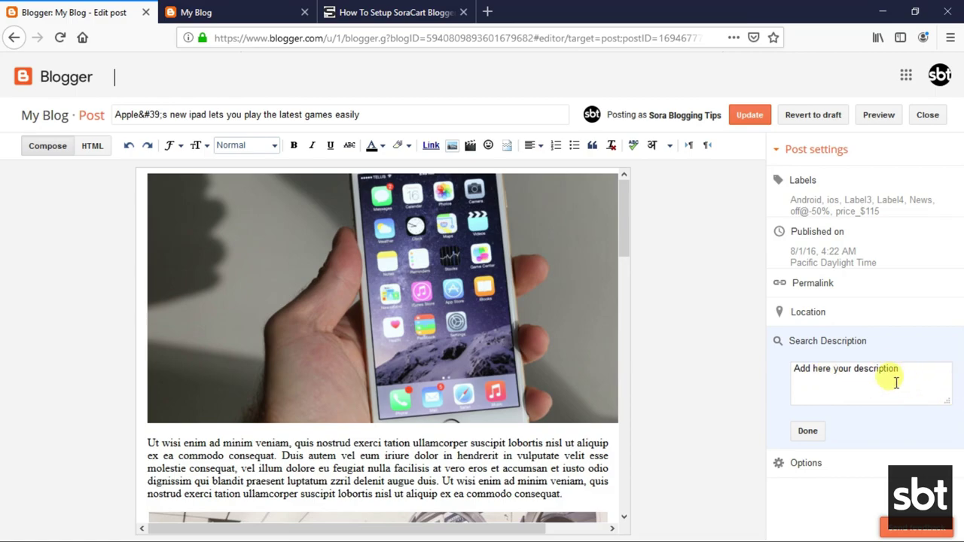
click(806, 432)
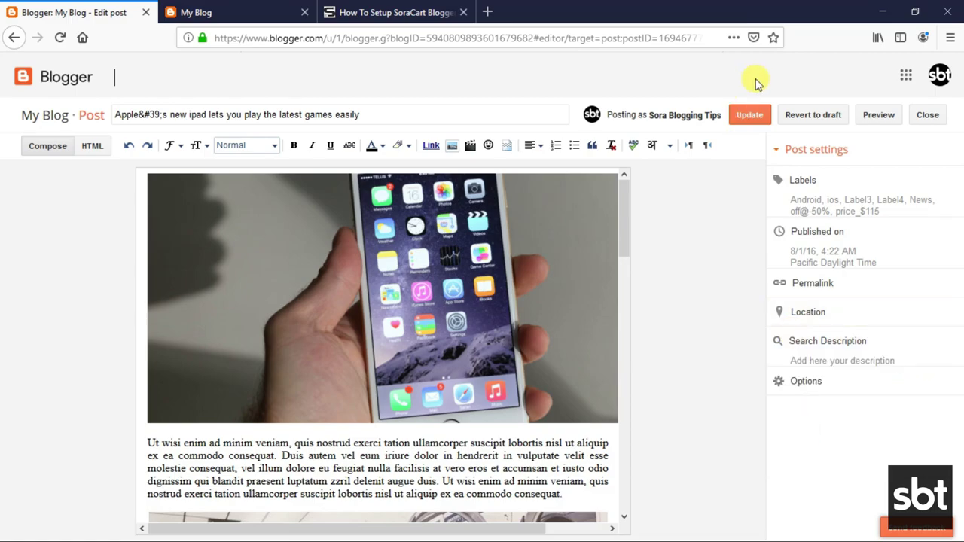
click(750, 118)
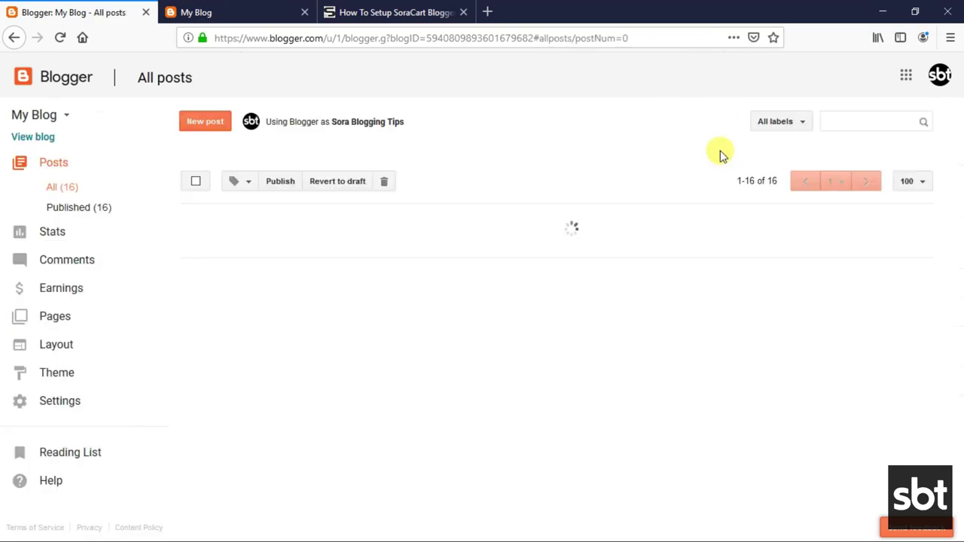
click(241, 244)
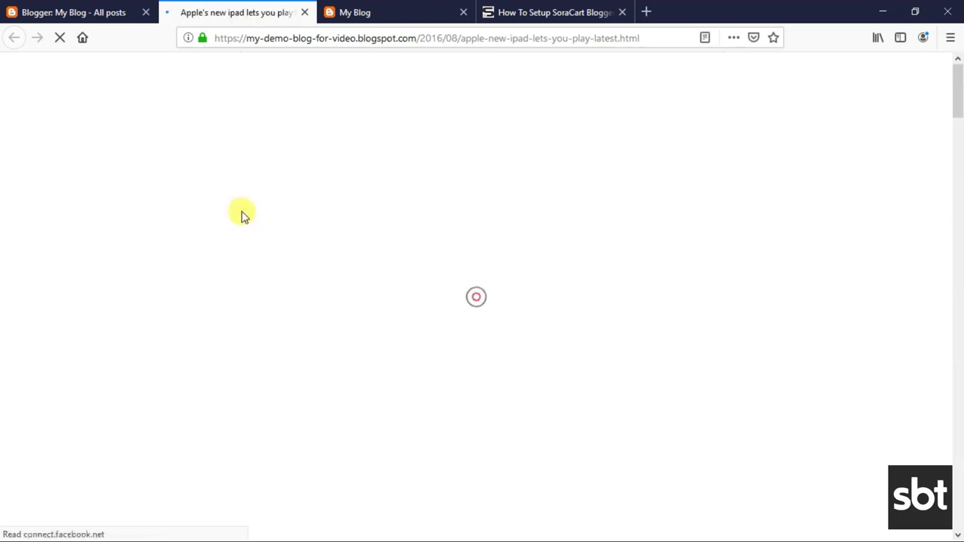
scroll(377, 323, down, 4)
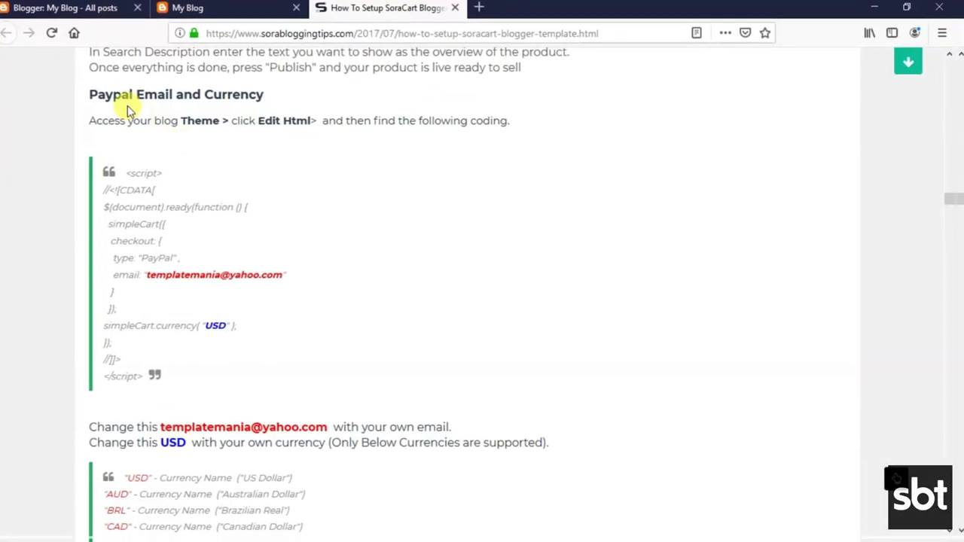
Read the tutorial's Paypal Email and Currency section, its checkout code and the supported currencies.
drag(98, 96, 274, 102)
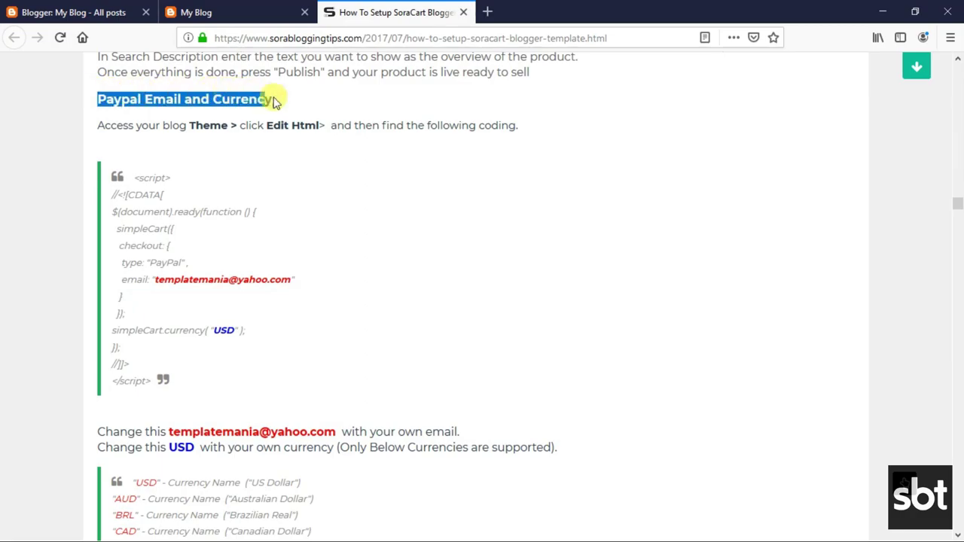
click(202, 100)
drag(99, 125, 512, 125)
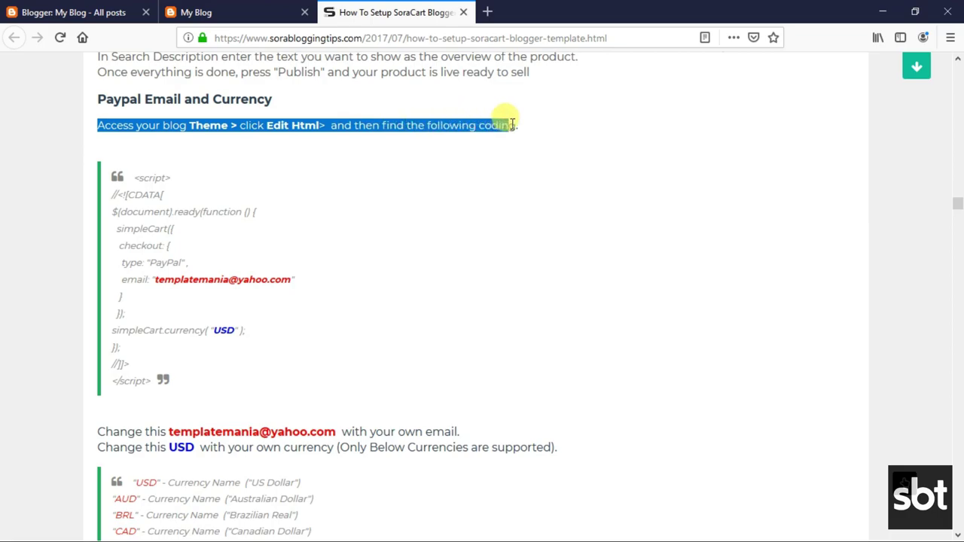
click(476, 122)
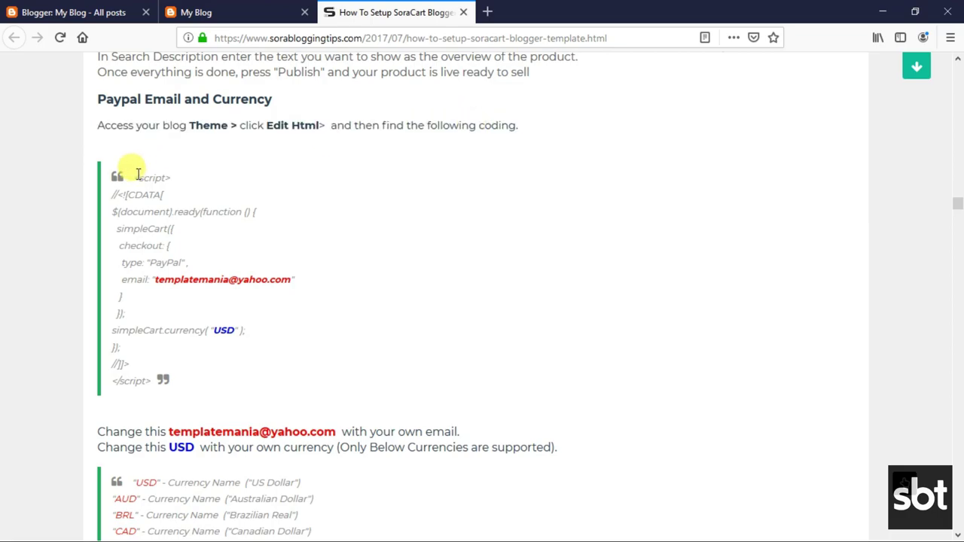
drag(134, 174, 171, 360)
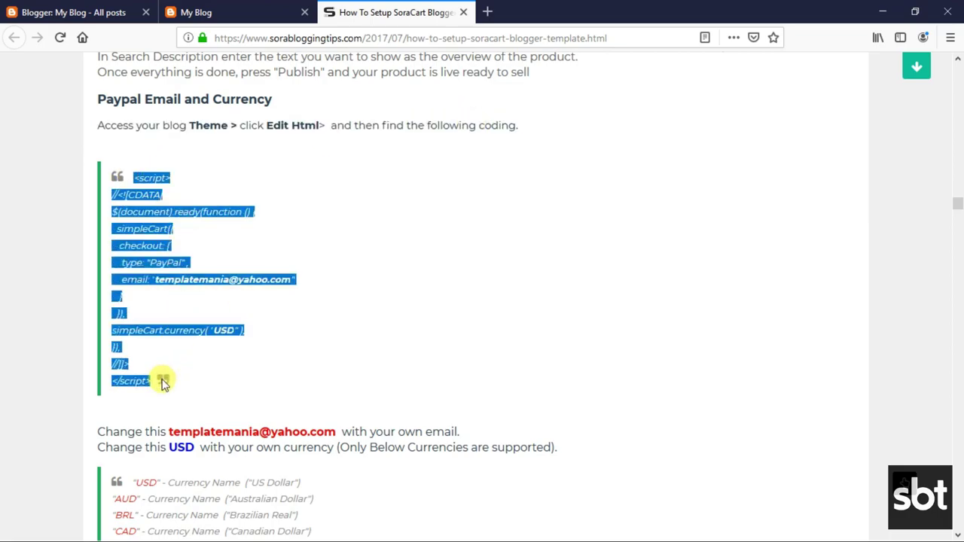
click(169, 272)
scroll(128, 347, down, 2)
drag(96, 359, 555, 377)
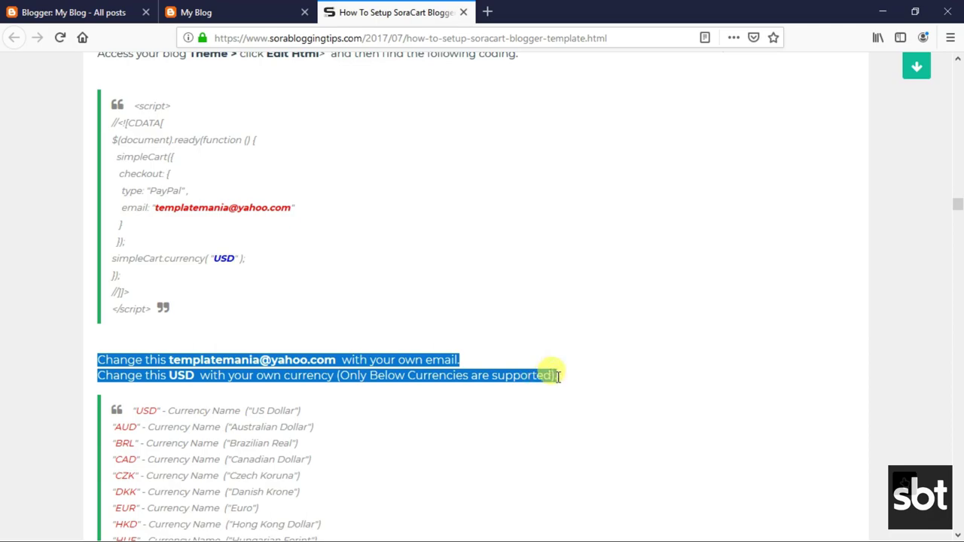
click(482, 369)
scroll(223, 369, down, 2)
drag(132, 334, 204, 394)
scroll(189, 383, down, 8)
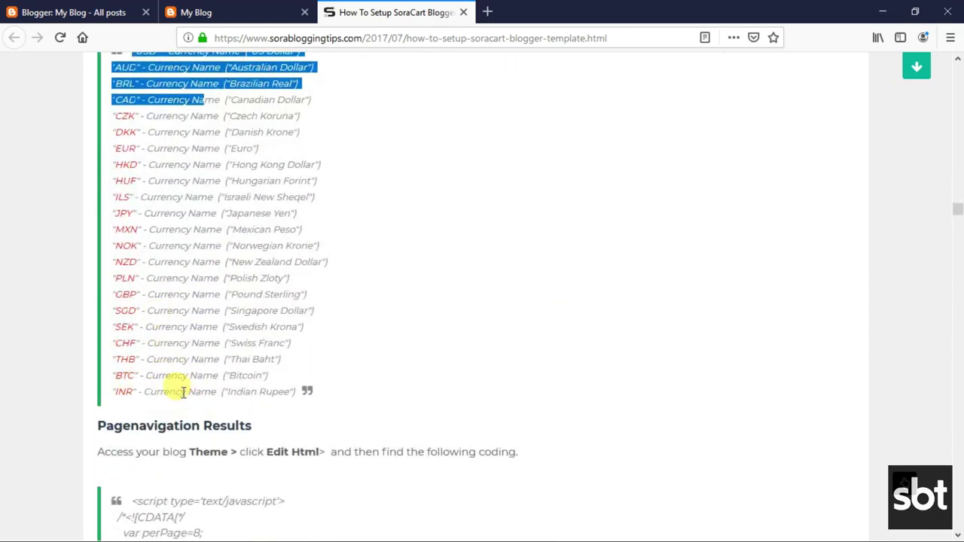
click(243, 390)
scroll(226, 356, up, 14)
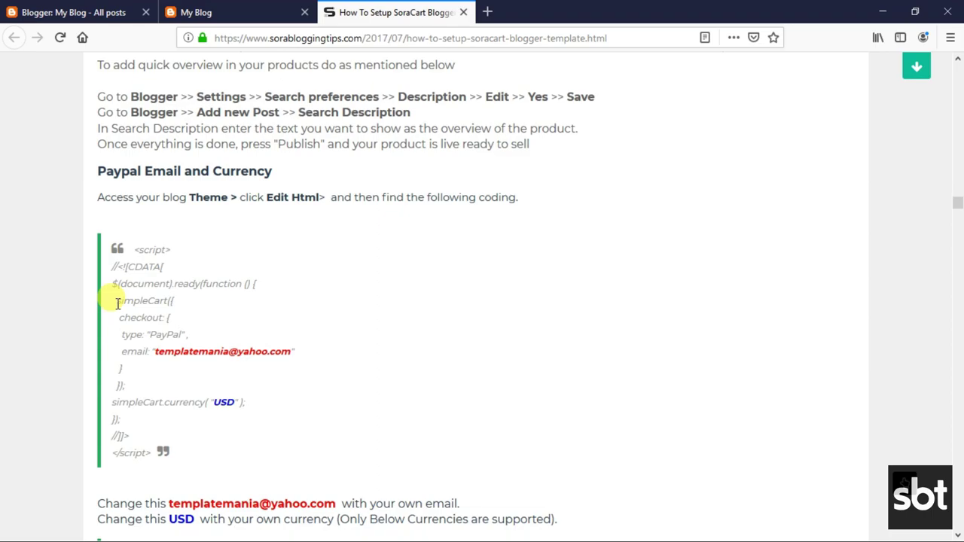
Copy the simpleCart({ code line and go to the blog's Theme page in Blogger.
drag(118, 302, 190, 308)
right_click(180, 310)
click(183, 314)
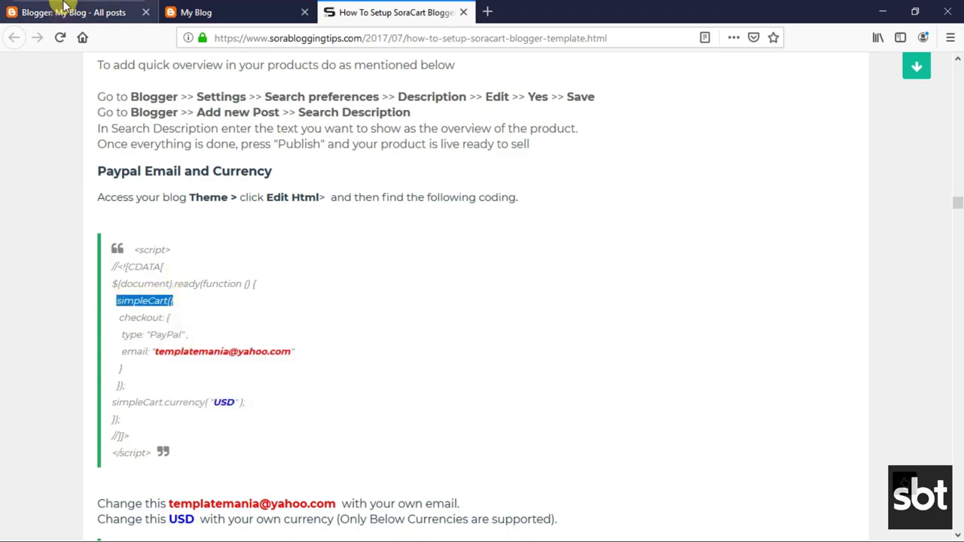
click(75, 12)
click(71, 374)
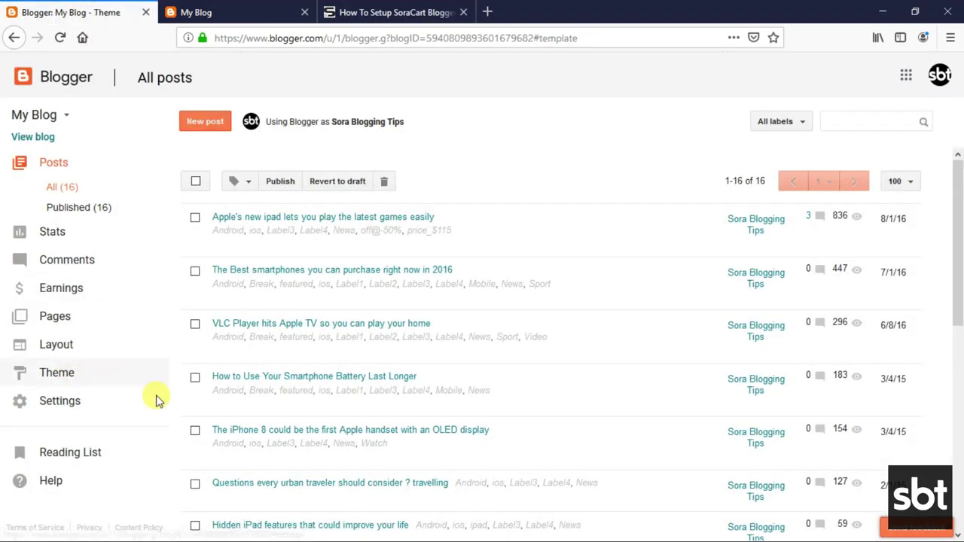
Search the theme's HTML for simpleCart({ in the Edit HTML editor.
click(364, 441)
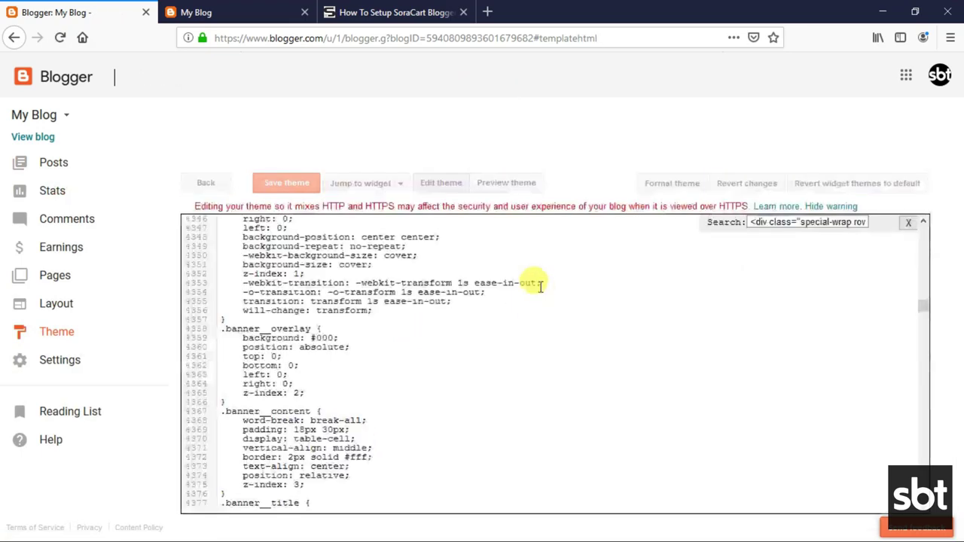
triple_click(771, 228)
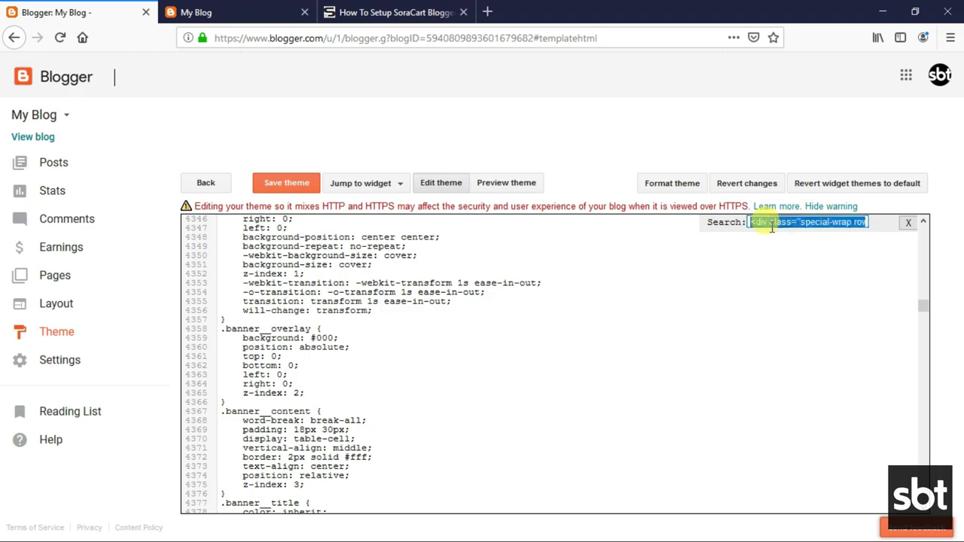
right_click(772, 222)
click(799, 277)
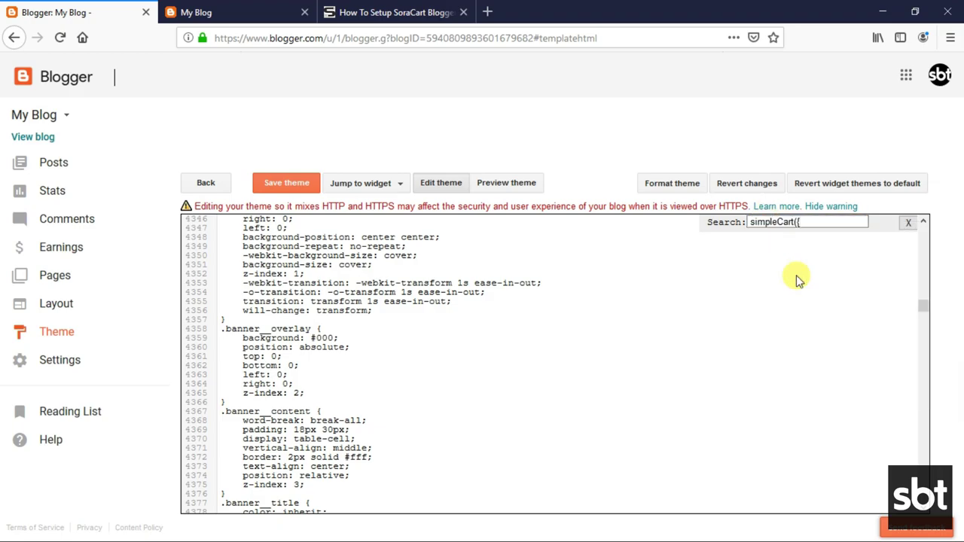
key(Return)
Locate the PayPal email value and the USD currency value in the simpleCart block.
scroll(452, 271, up, 5)
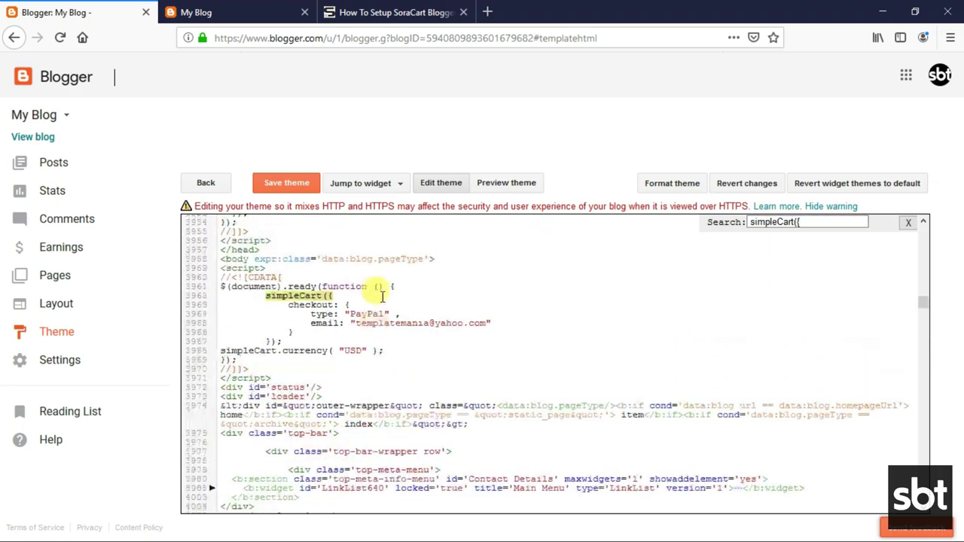
scroll(330, 325, up, 1)
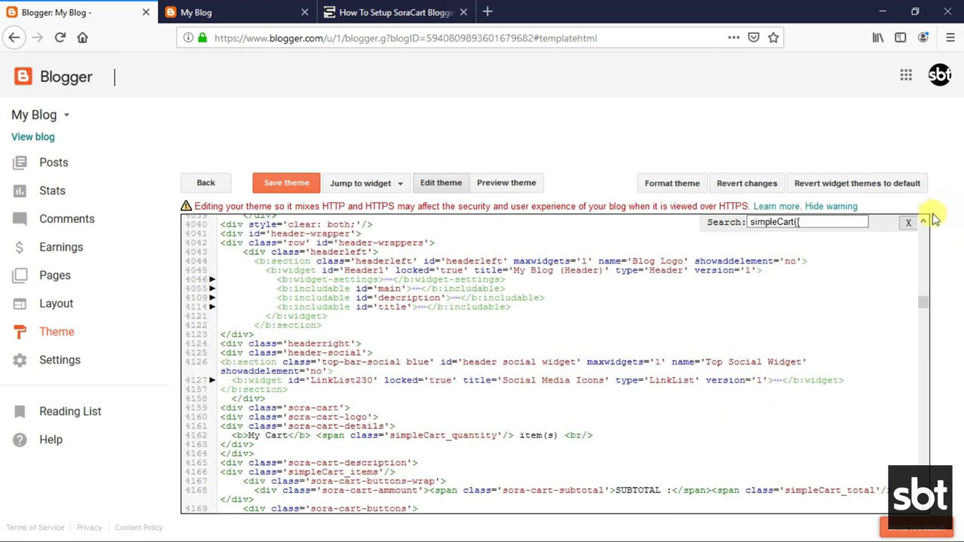
scroll(926, 226, up, 4)
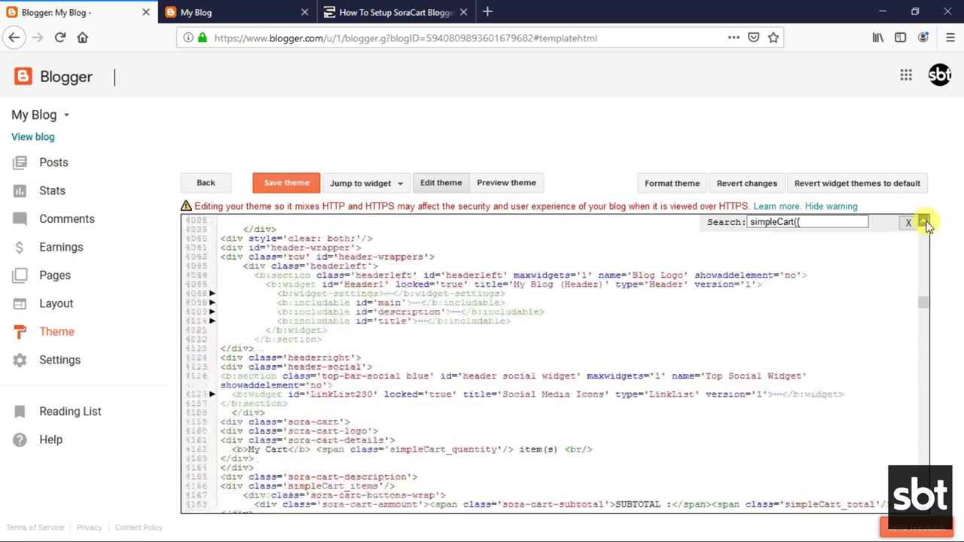
scroll(928, 227, up, 5)
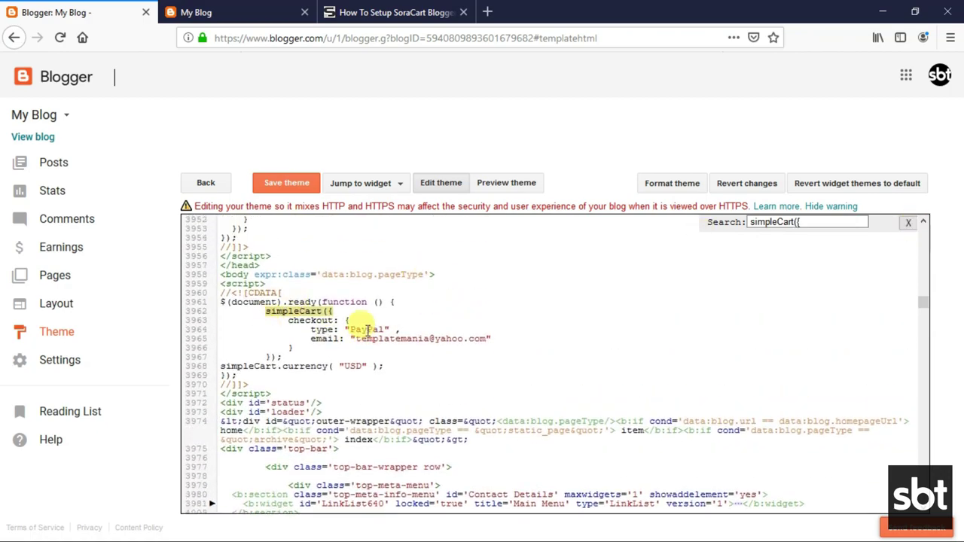
drag(354, 338, 466, 338)
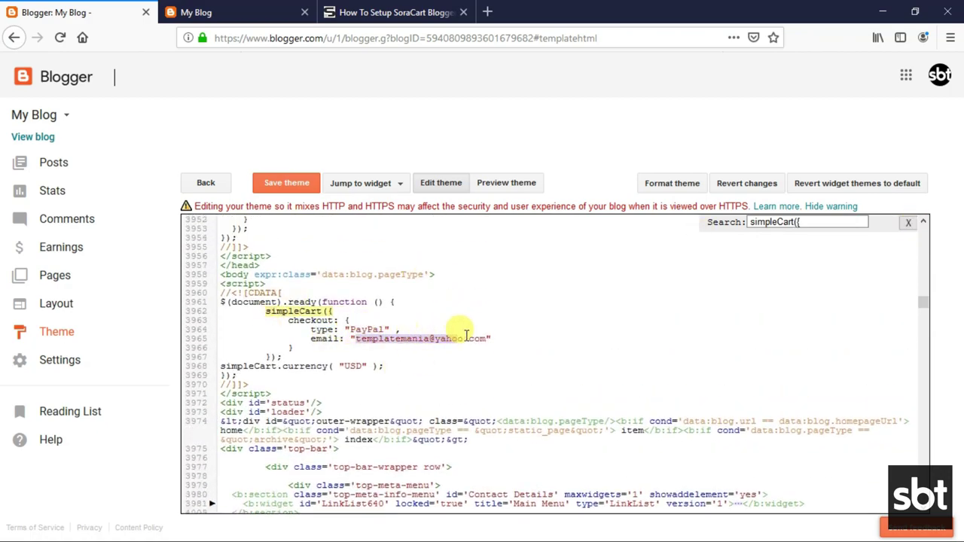
click(338, 366)
double_click(349, 366)
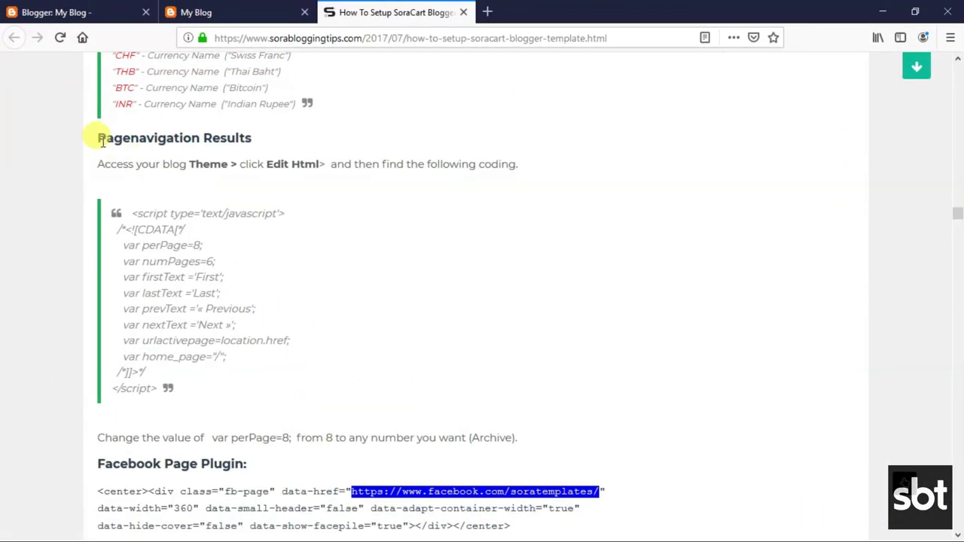
Read the tutorial's Pagenavigation Results instructions and its script block.
drag(99, 138, 256, 143)
click(173, 170)
drag(98, 164, 527, 164)
click(209, 213)
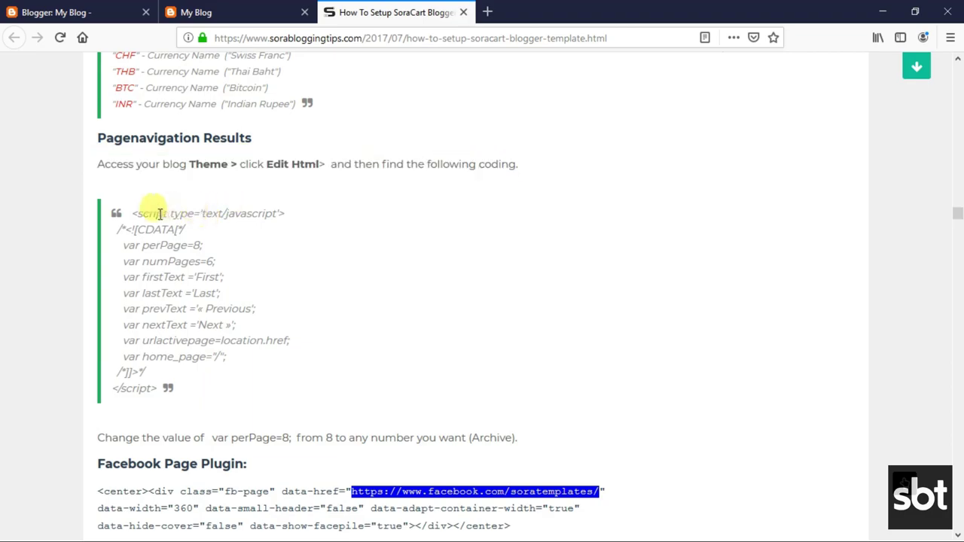
drag(131, 213, 189, 394)
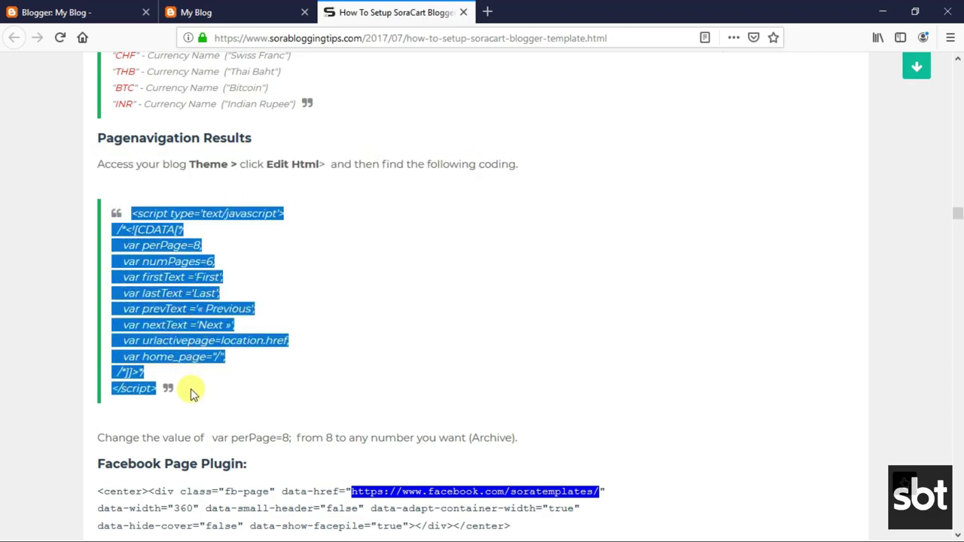
click(148, 292)
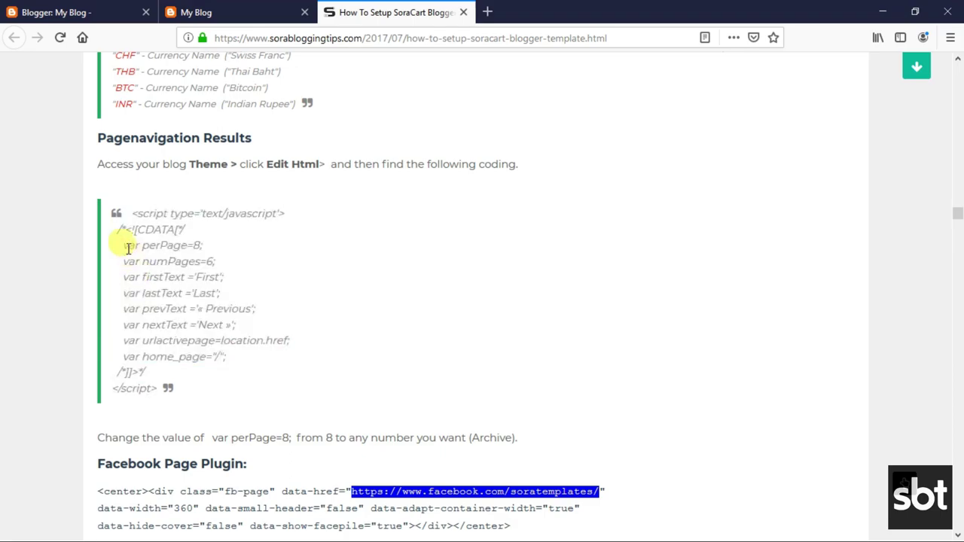
Copy the var perPage=8; line and return to the Blogger theme editor.
drag(120, 242, 199, 239)
right_click(208, 250)
click(221, 254)
click(22, 9)
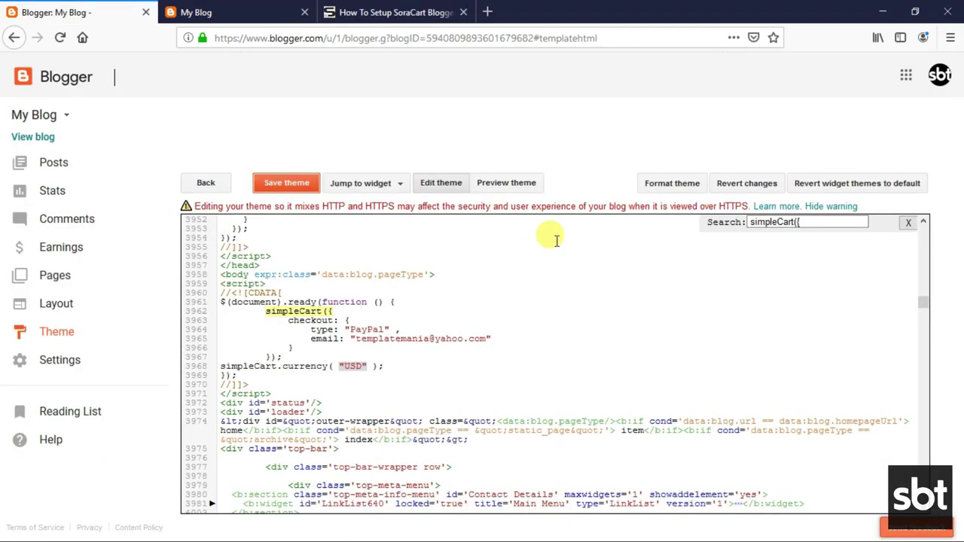
Find var perPage=8; in the theme code, undoing a stray edit to restore line 6606.
right_click(801, 222)
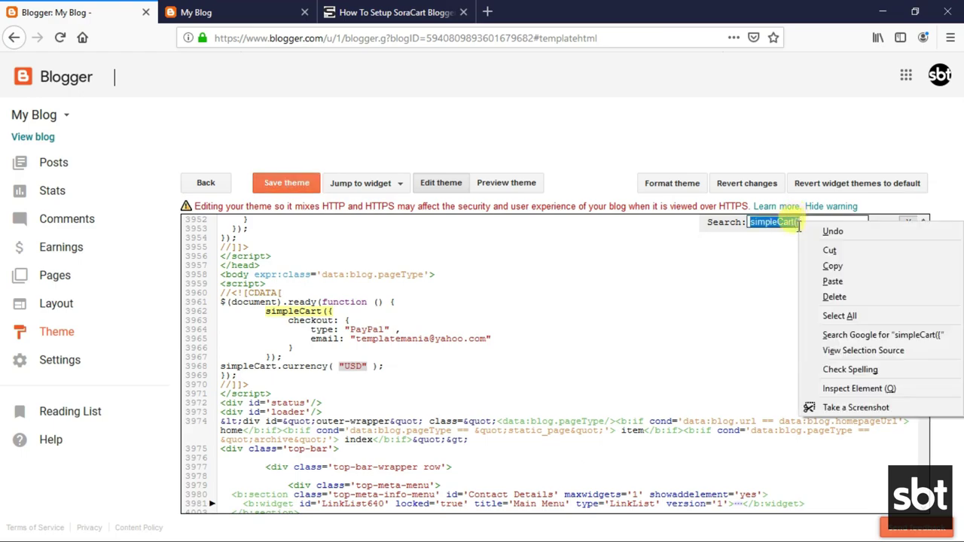
click(830, 277)
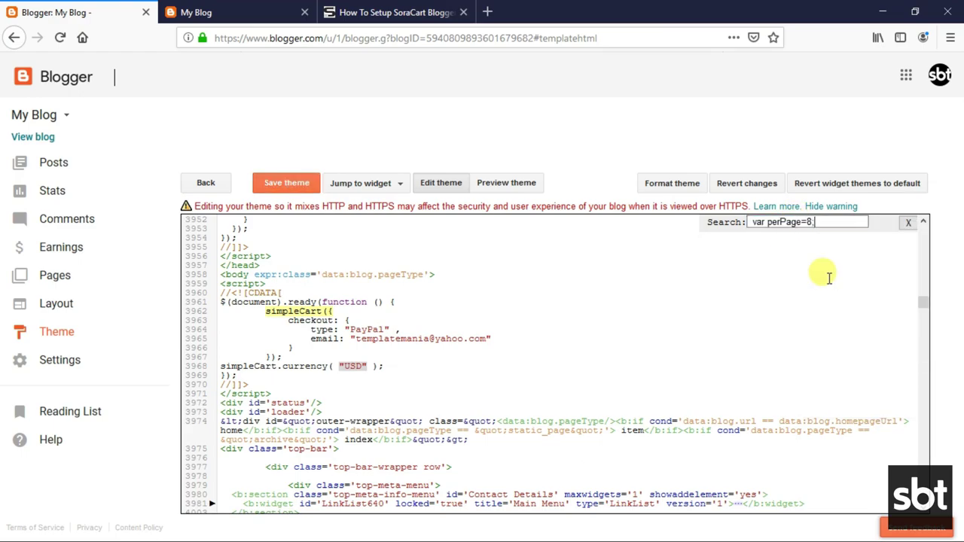
key(Return)
scroll(258, 287, up, 1)
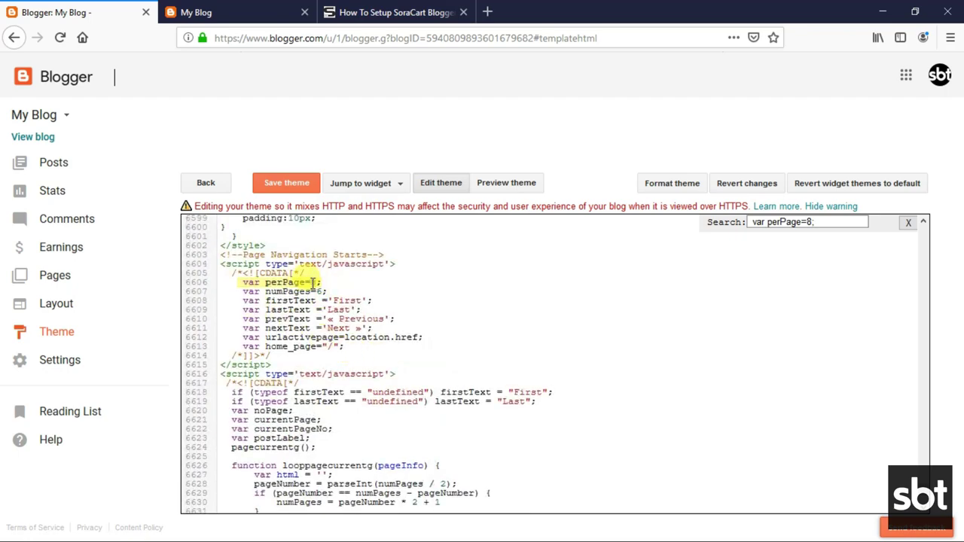
key(Return)
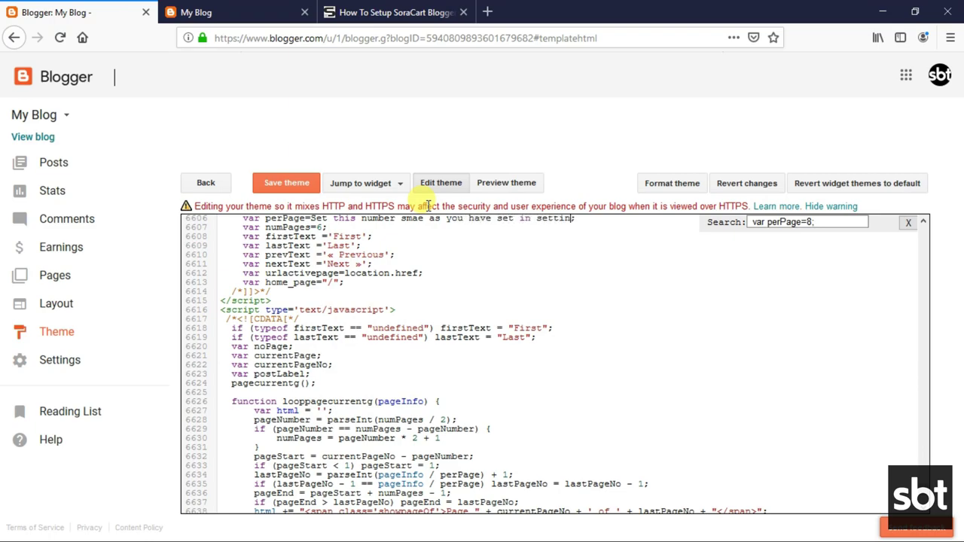
scroll(482, 267, up, 3)
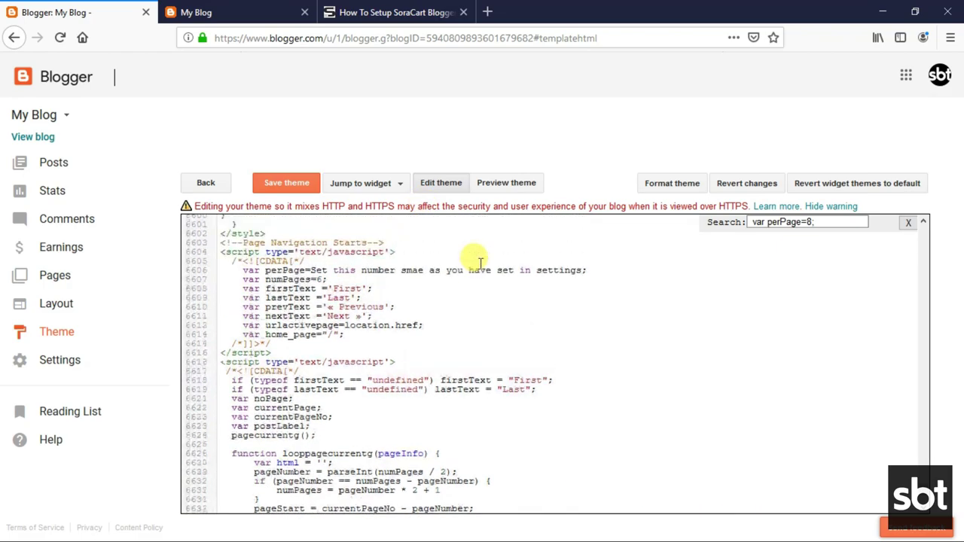
key(ctrl+z)
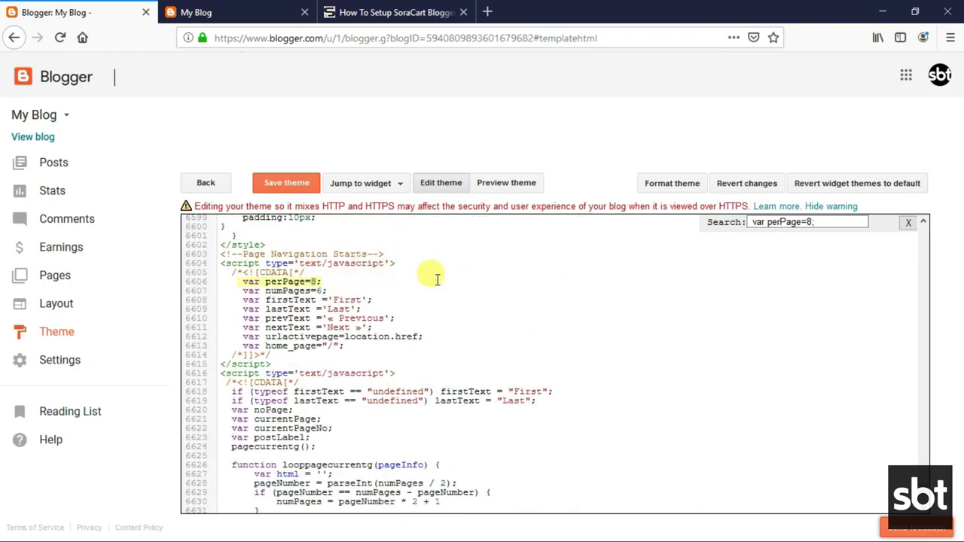
click(313, 281)
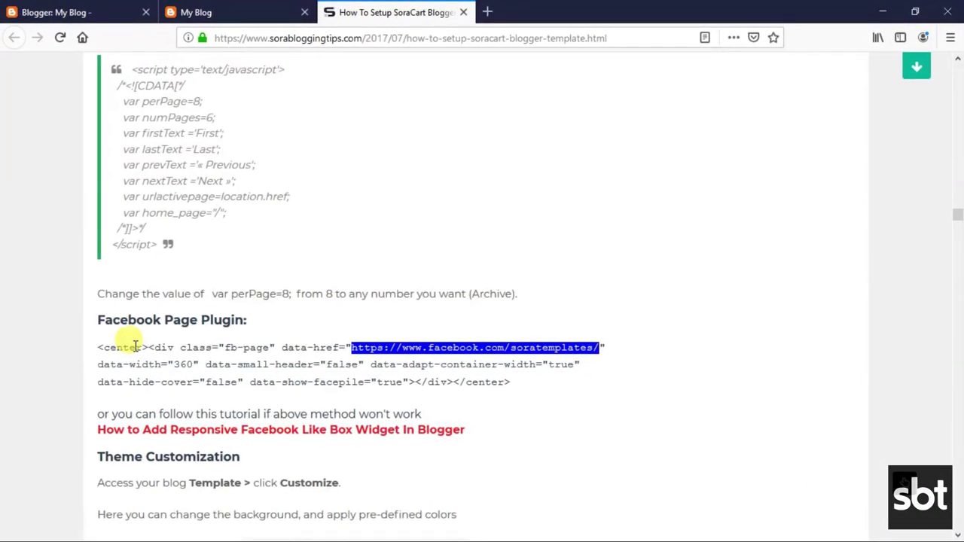
Copy the Facebook Page Plugin code snippet from the tutorial.
drag(98, 320, 242, 319)
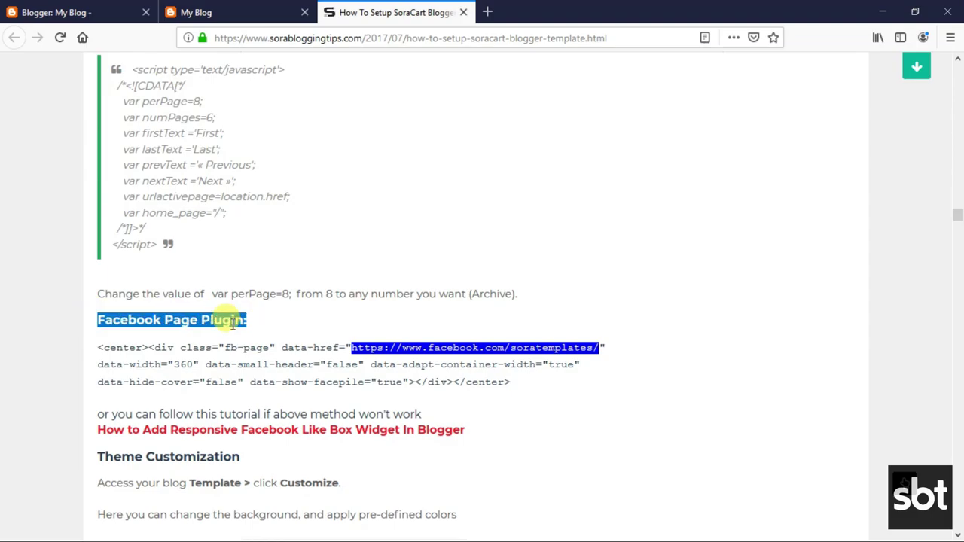
click(222, 320)
drag(98, 348, 521, 385)
right_click(301, 381)
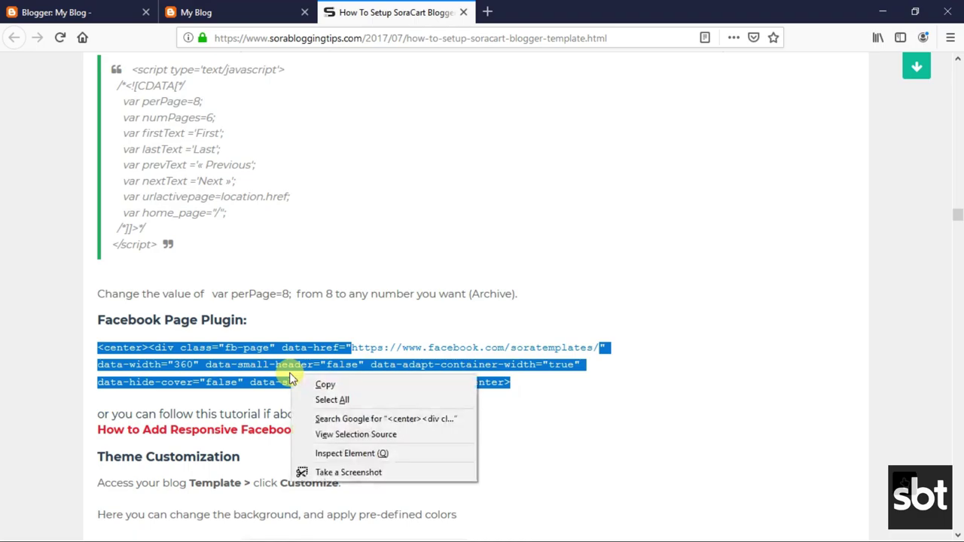
click(327, 385)
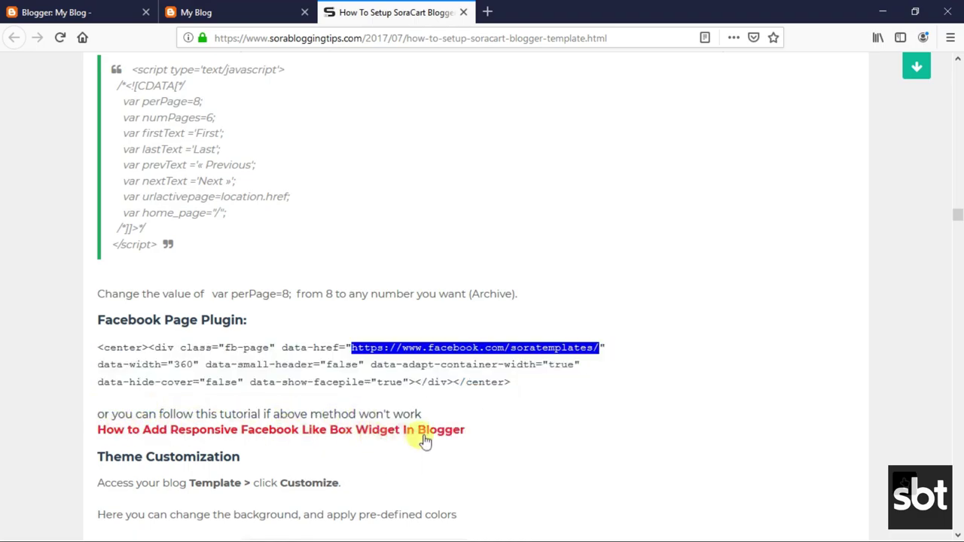
Add a sidebar HTML/JavaScript gadget titled Facebook with the pasted plugin code, and save it.
click(132, 12)
click(60, 303)
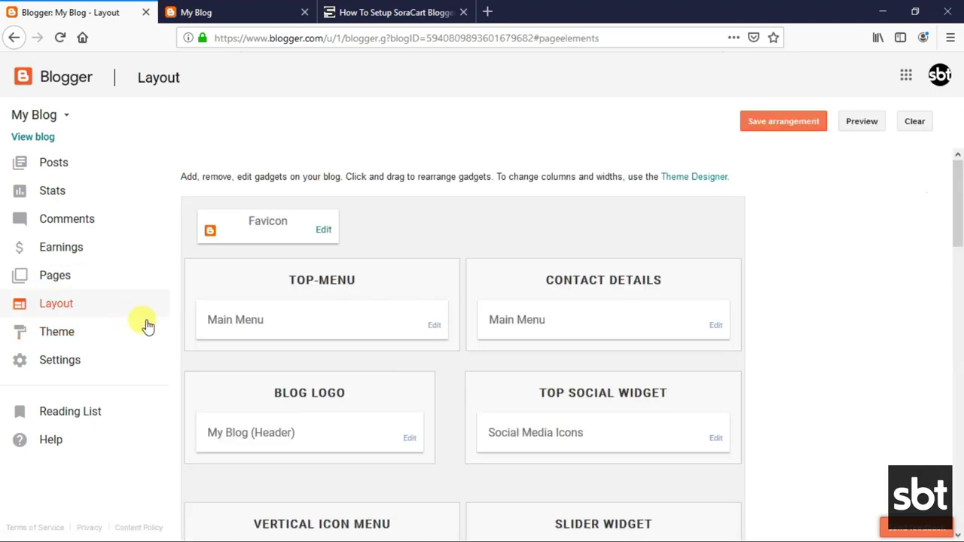
scroll(670, 345, down, 10)
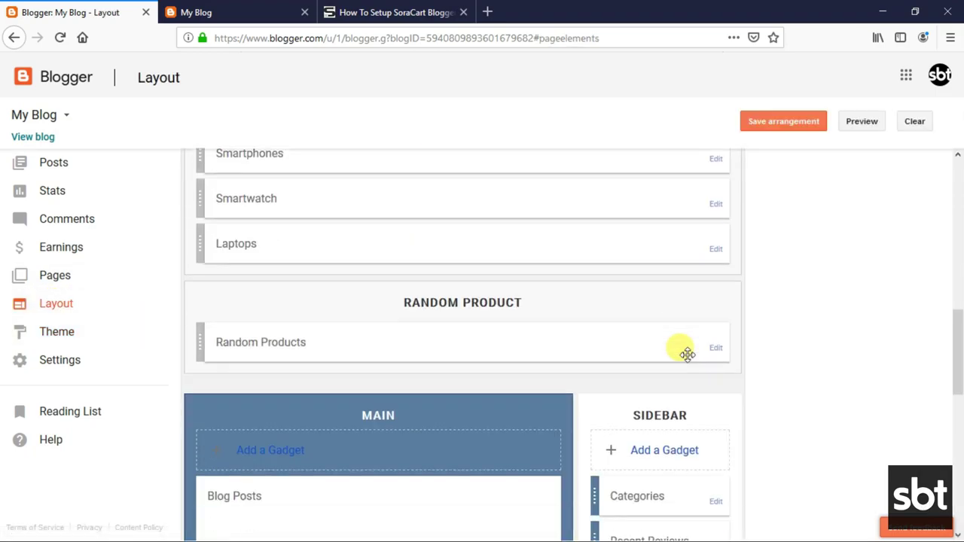
scroll(684, 351, down, 3)
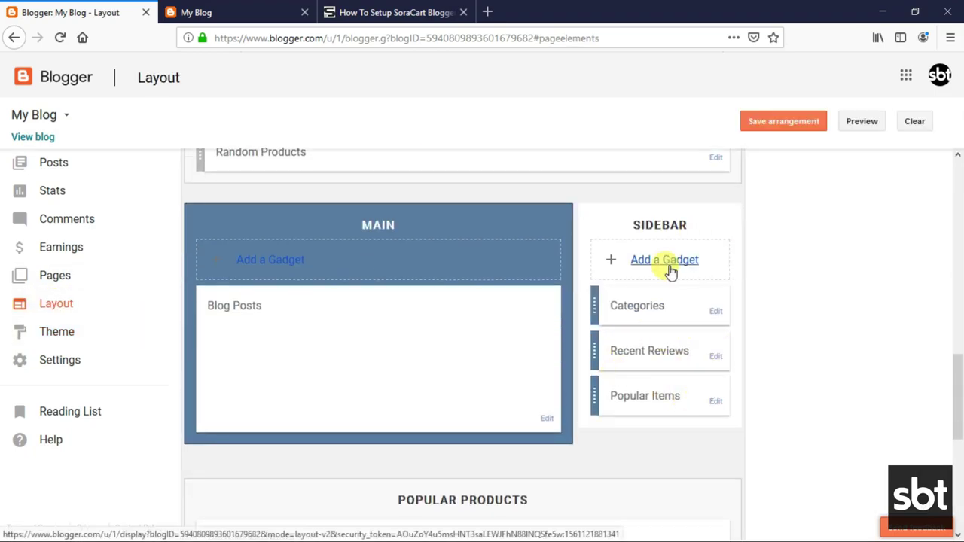
click(667, 263)
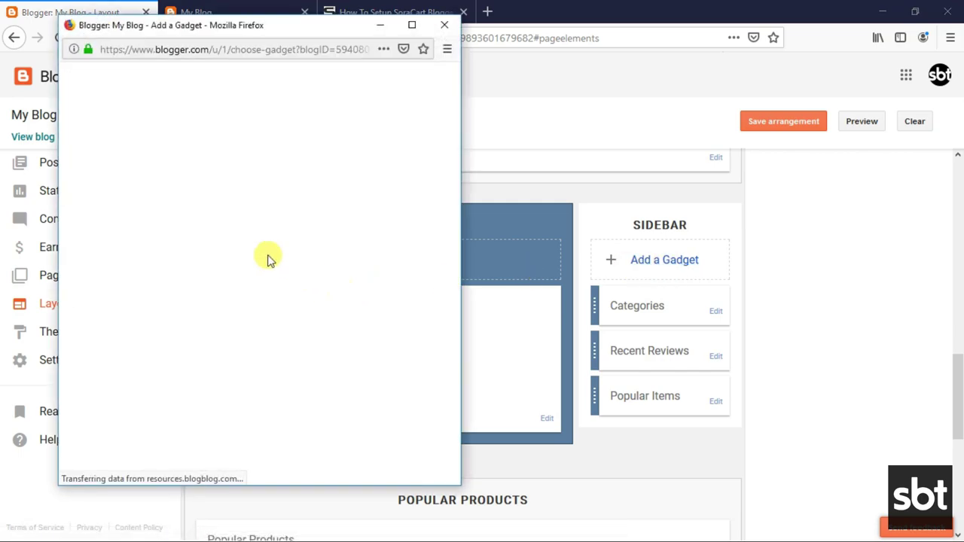
scroll(339, 286, down, 3)
click(430, 248)
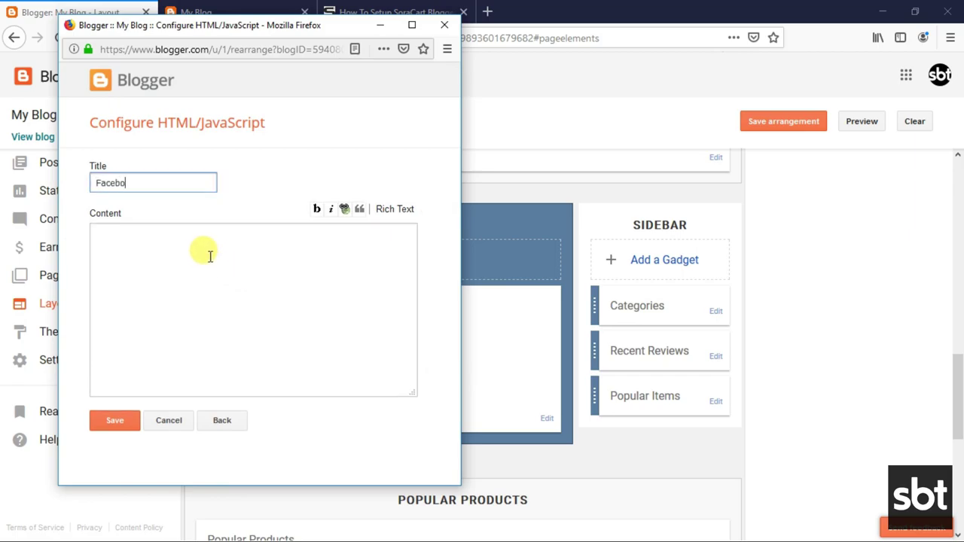
click(210, 256)
key(ctrl+v)
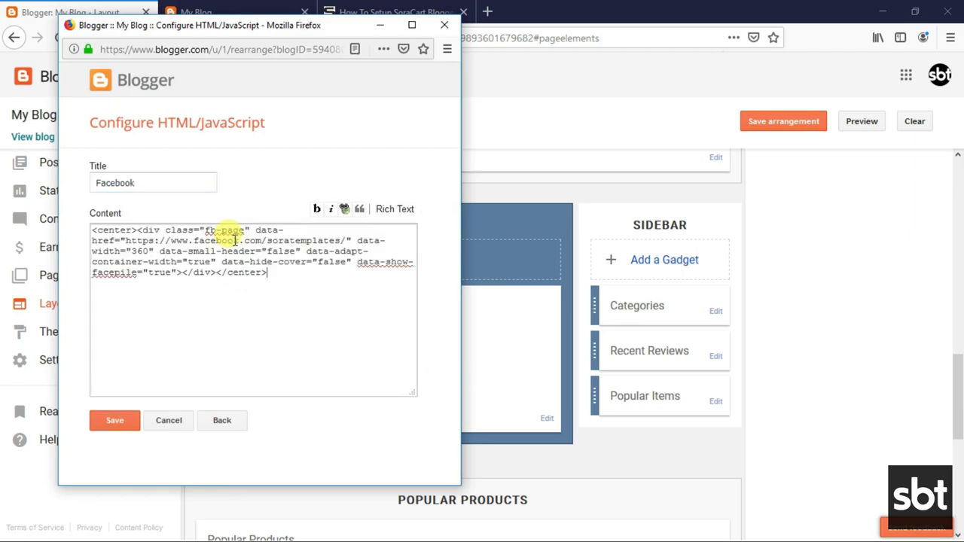
drag(267, 238, 344, 241)
click(117, 424)
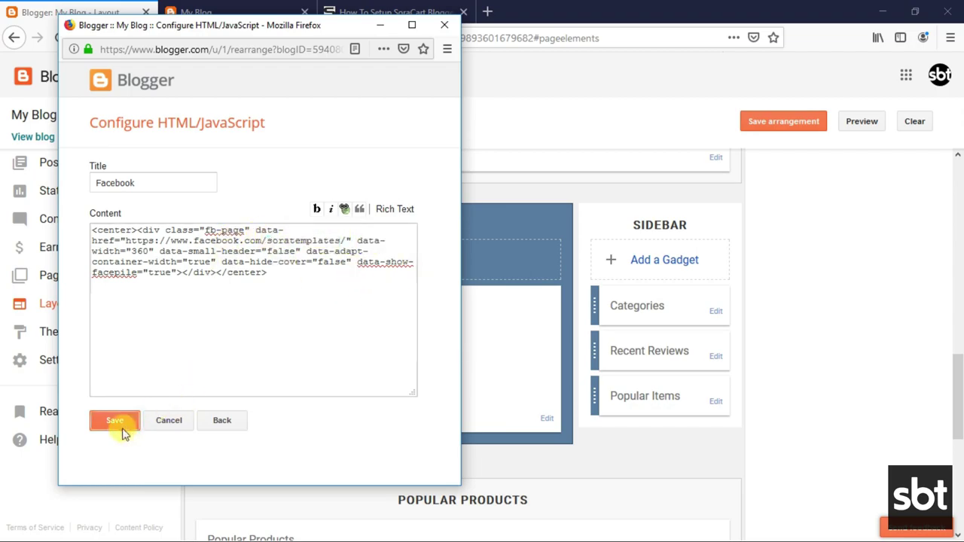
click(245, 6)
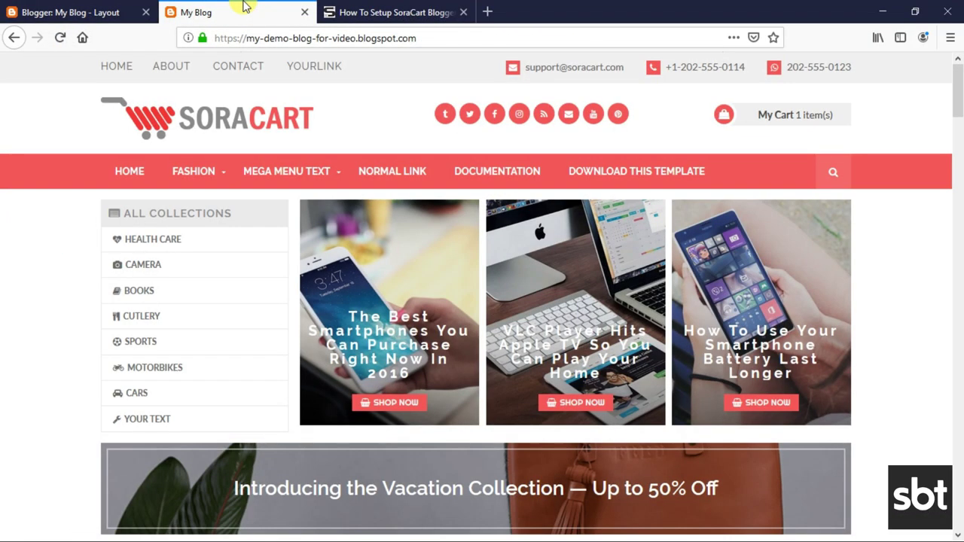
Open the first featured smartphone post on the live SoraCart blog.
scroll(570, 268, down, 4)
scroll(494, 231, up, 2)
click(433, 223)
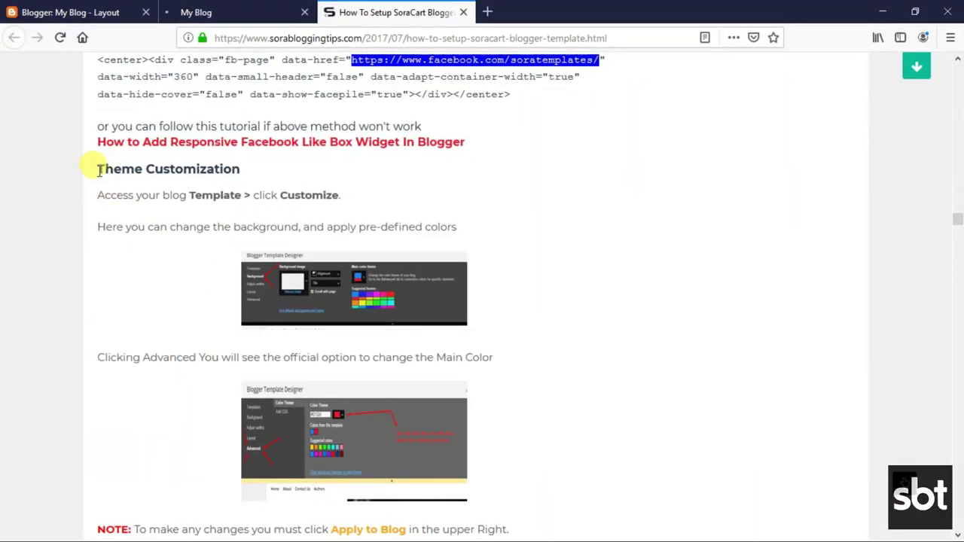
Read the tutorial's Theme Customization steps, Main Color instruction and the two NOTE lines.
drag(98, 170, 241, 169)
click(79, 198)
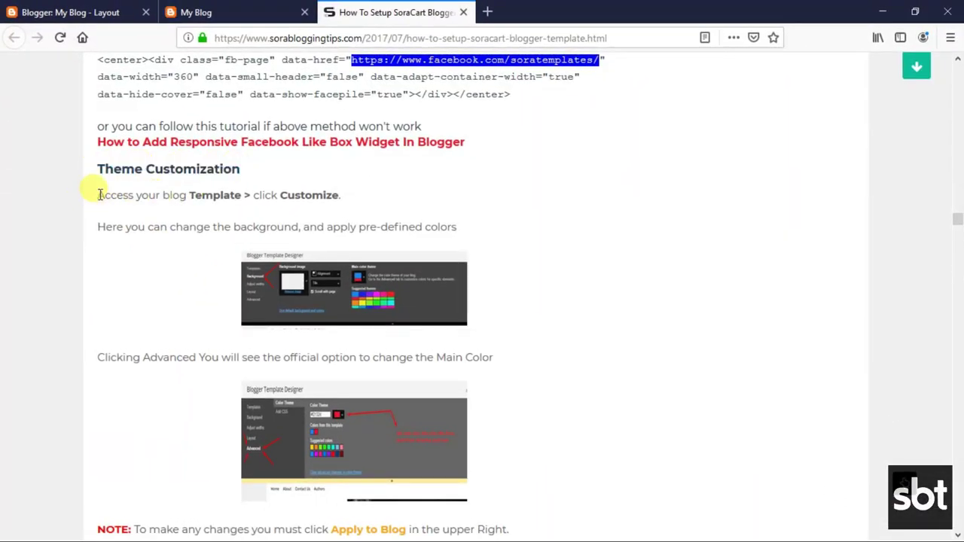
drag(98, 195, 458, 227)
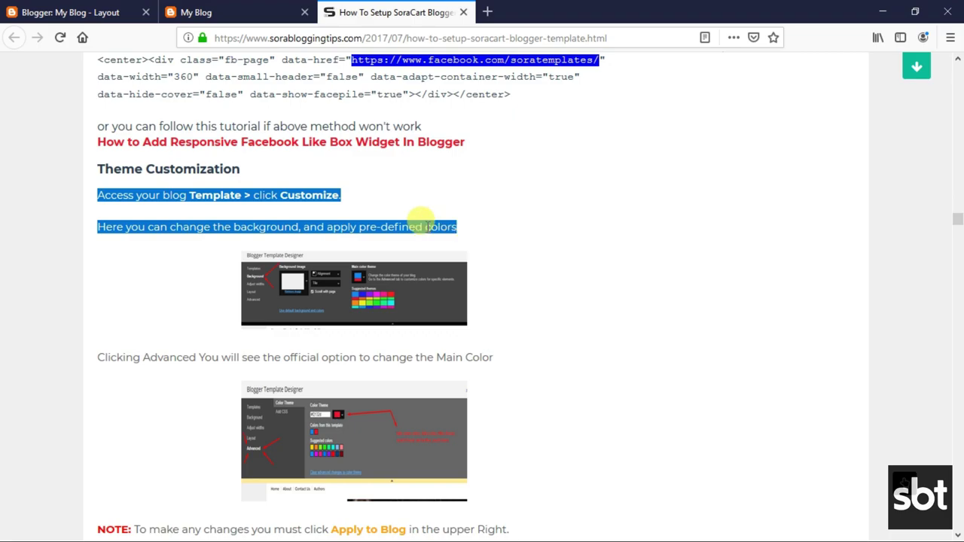
click(427, 225)
drag(97, 354, 485, 351)
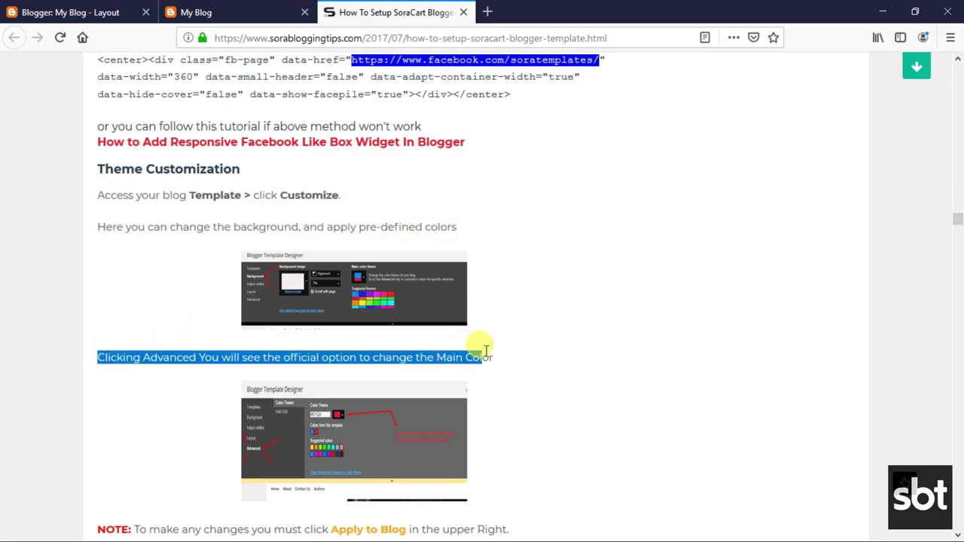
click(378, 377)
scroll(226, 392, down, 3)
drag(100, 386, 594, 417)
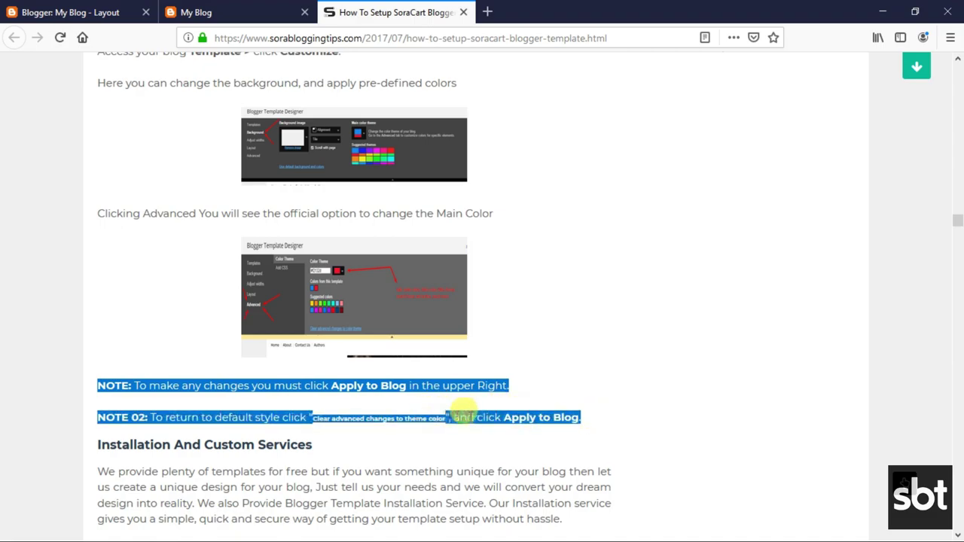
click(476, 417)
Go from Blogger's Layout page to the blog's Theme page.
click(91, 8)
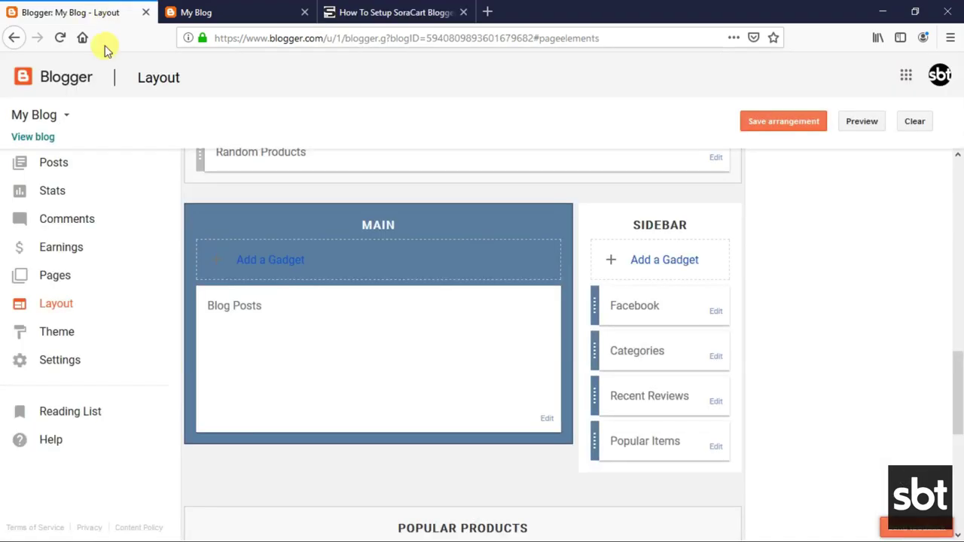
click(58, 330)
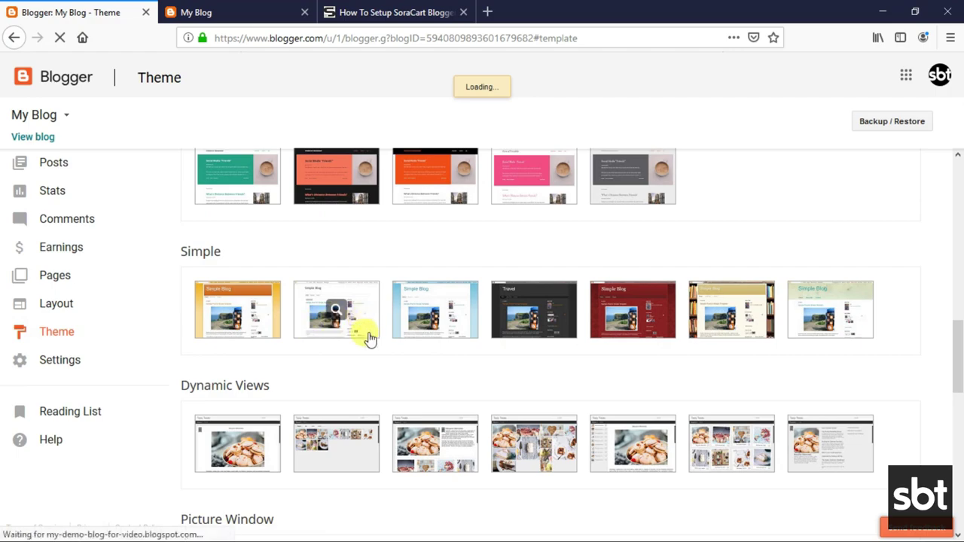
scroll(369, 339, up, 10)
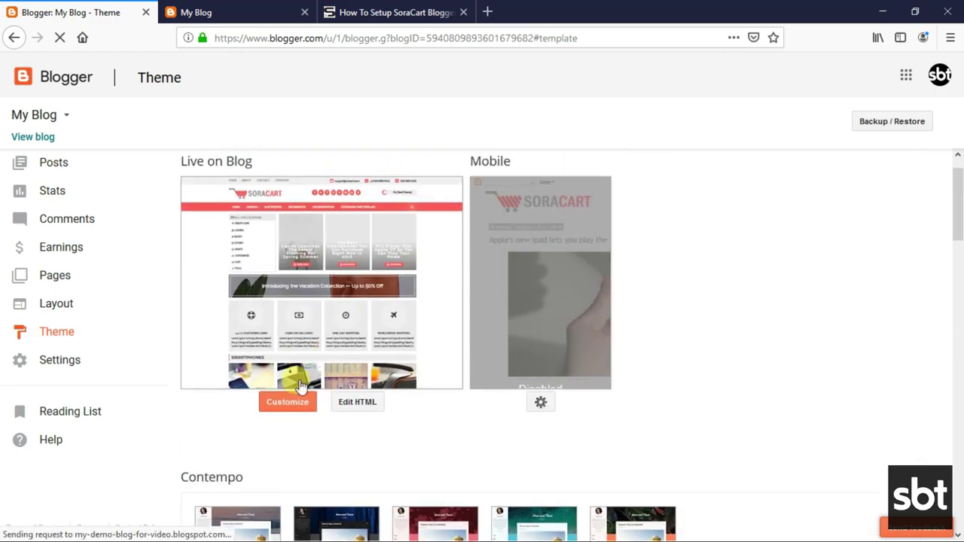